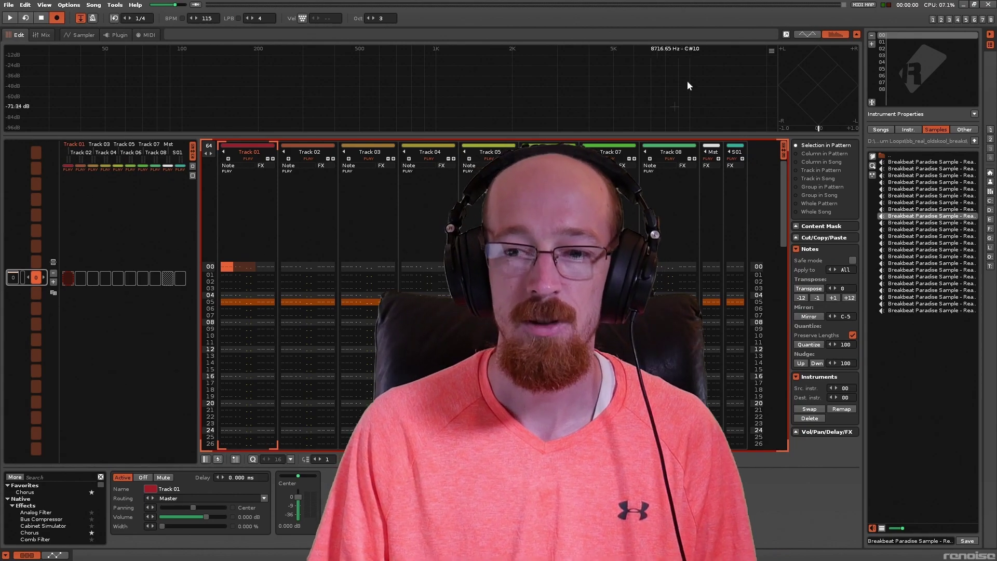
Step: Load Breakbeat Paradise Sample - Real Oldskool Breaks 09 into instrument 00, show its waveform, and try automatic slicing at 50 % before undoing it
{"action": "double_click", "coordinate": [924, 215]}
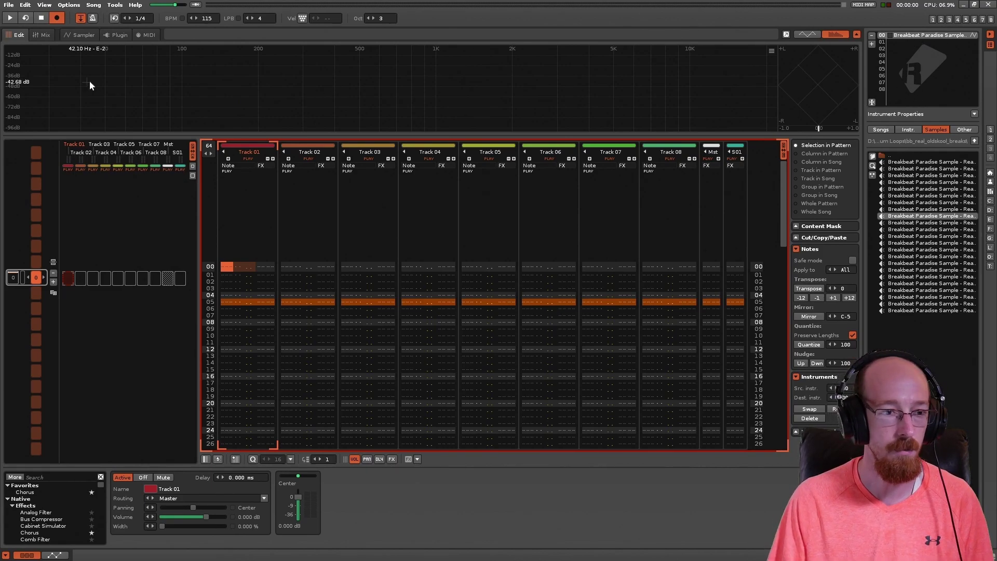
{"action": "left_click", "coordinate": [84, 36]}
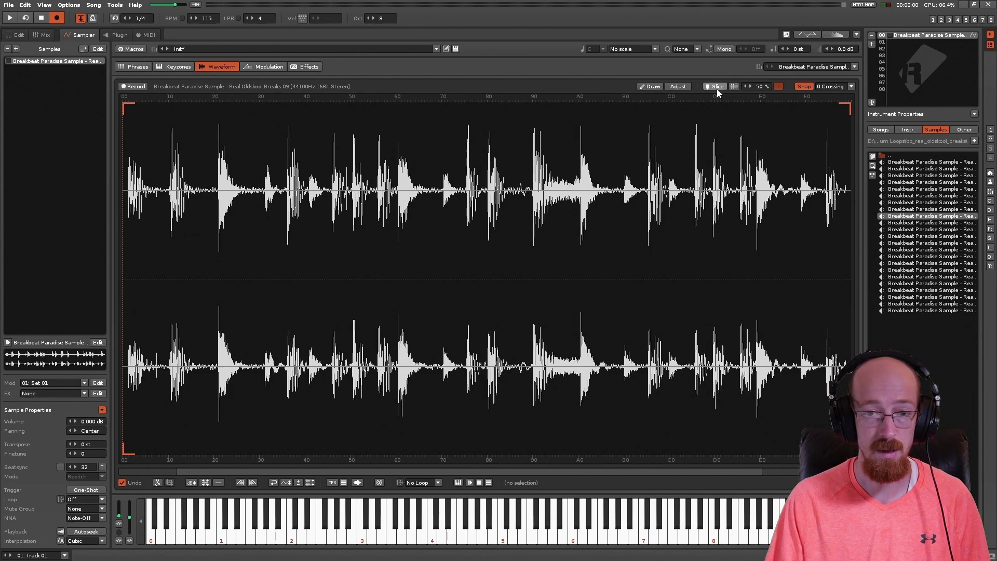
{"action": "left_click", "coordinate": [734, 87]}
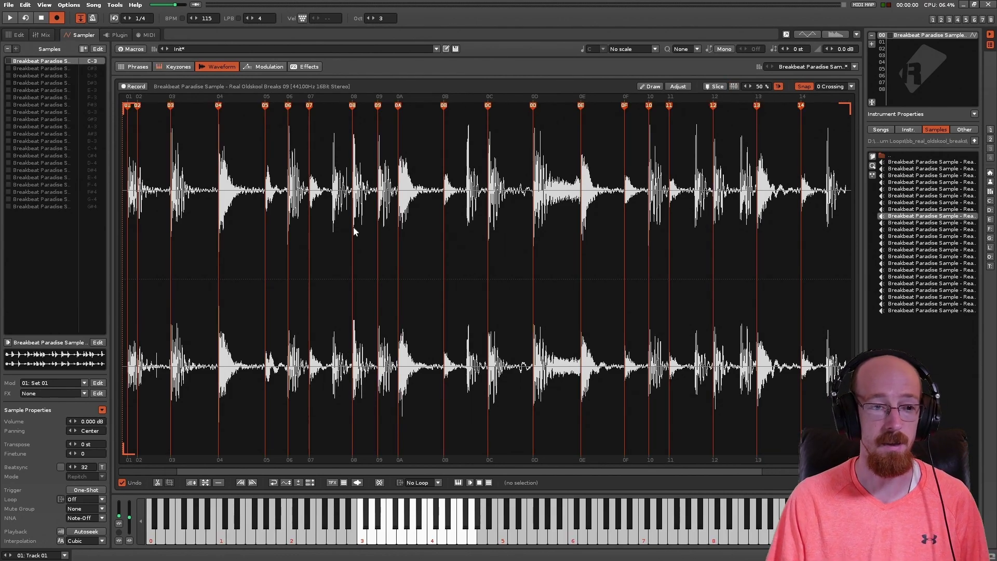
{"action": "key", "text": "ctrl+z"}
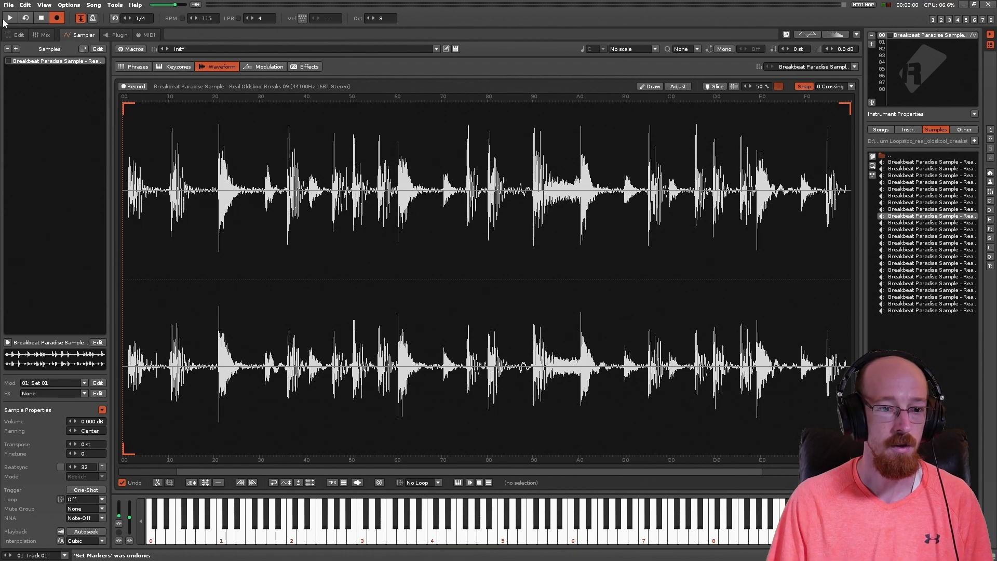
Step: Enter a C-4 note with instrument 00 at line 00 of Track 01 and add an S00 command in its effect column
{"action": "left_click", "coordinate": [16, 34]}
{"action": "key", "text": "q"}
{"action": "key", "text": "Right"}
{"action": "key", "text": "Right"}
{"action": "key", "text": "Right"}
{"action": "key", "text": "Right"}
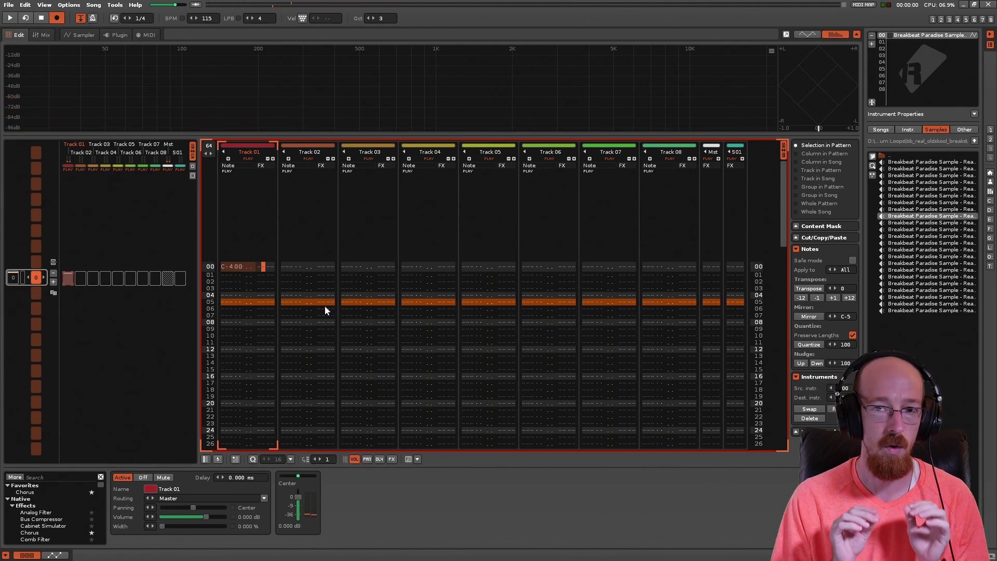
{"action": "key", "text": "s"}
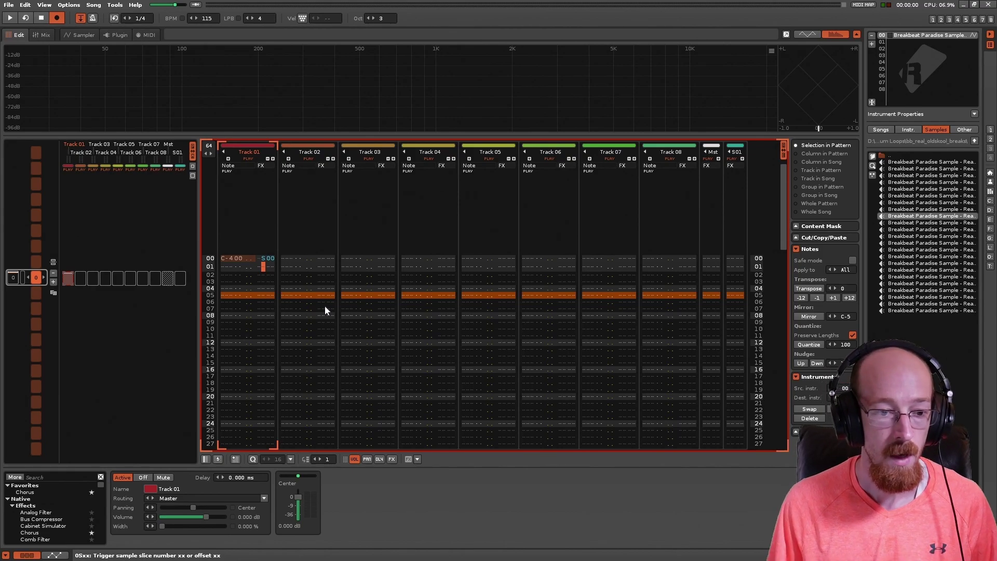
{"action": "key", "text": "Left"}
{"action": "key", "text": "Left"}
{"action": "key", "text": "Left"}
{"action": "key", "text": "Right"}
{"action": "key", "text": "Right"}
{"action": "key", "text": "Right"}
{"action": "key", "text": "Right"}
{"action": "key", "text": "Right"}
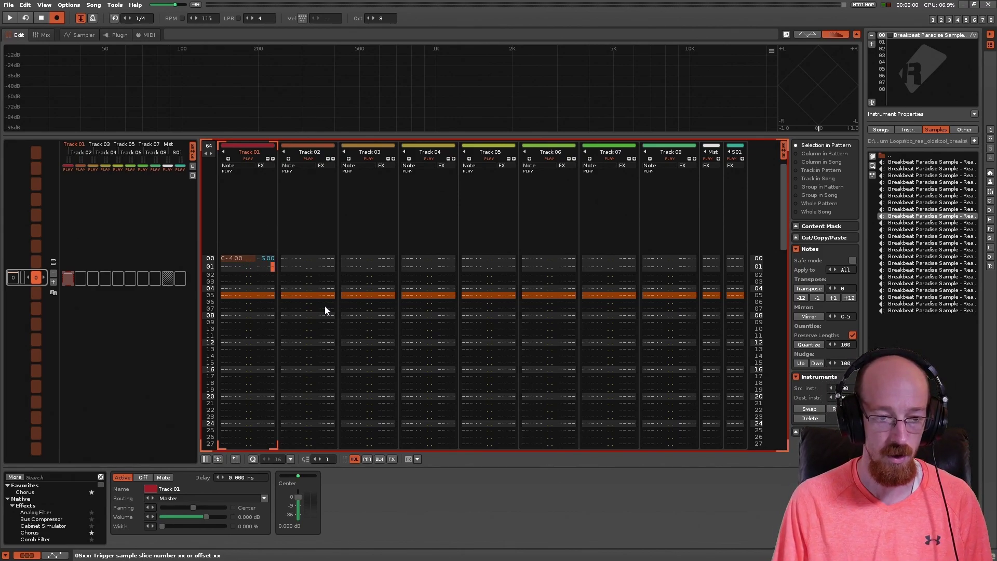
Step: Audition the sample beside its waveform and set the offset command at line 00 of Track 01 to S80
{"action": "key", "text": "Up"}
{"action": "key", "text": "Left"}
{"action": "key", "text": "Left"}
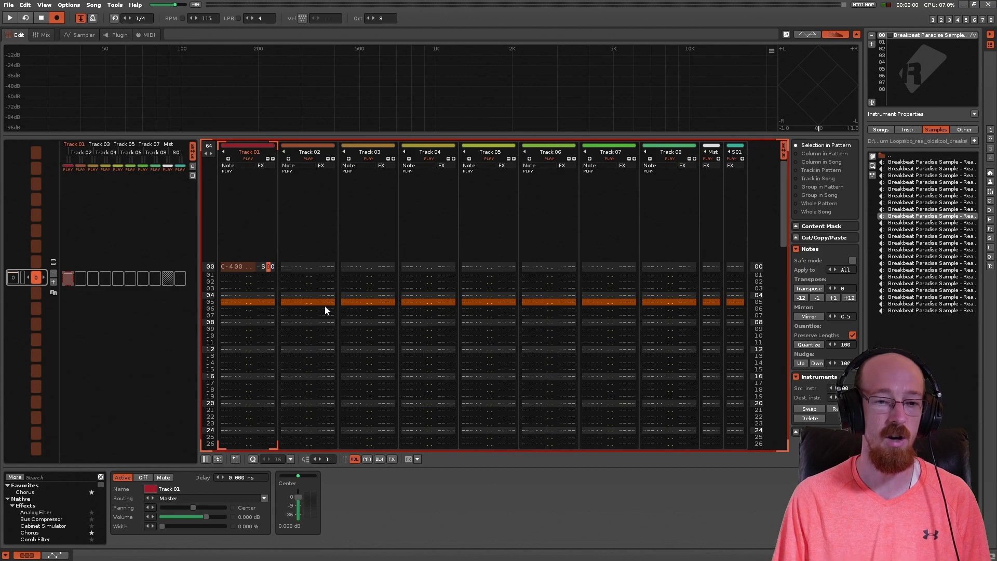
{"action": "key", "text": "Right"}
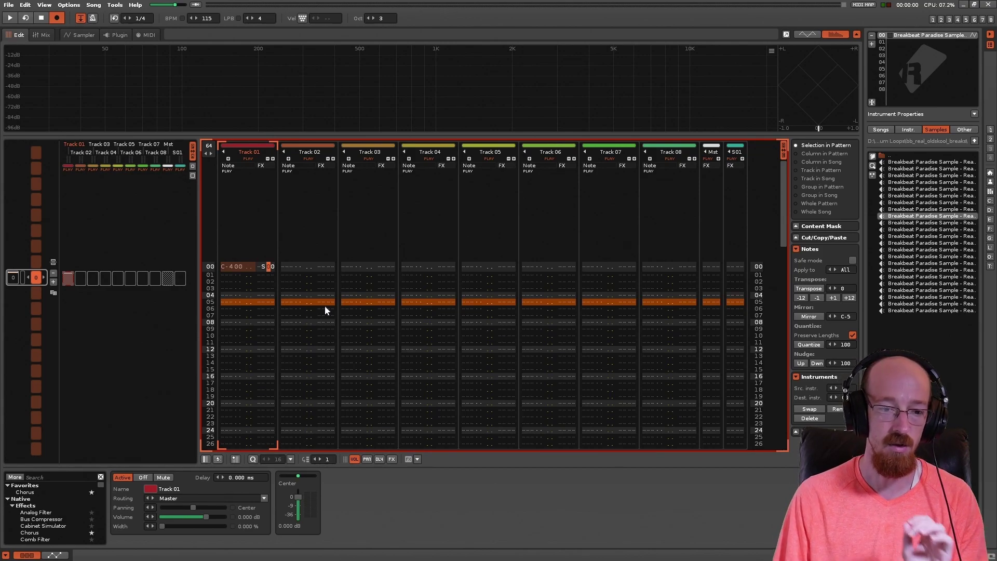
{"action": "key", "text": "Right"}
{"action": "key", "text": "Left"}
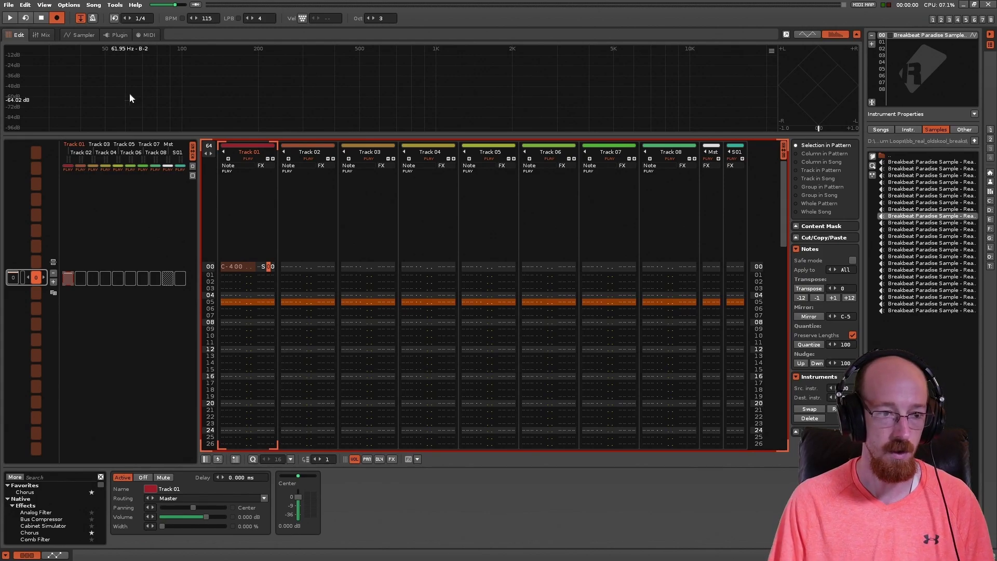
{"action": "key", "text": "F3"}
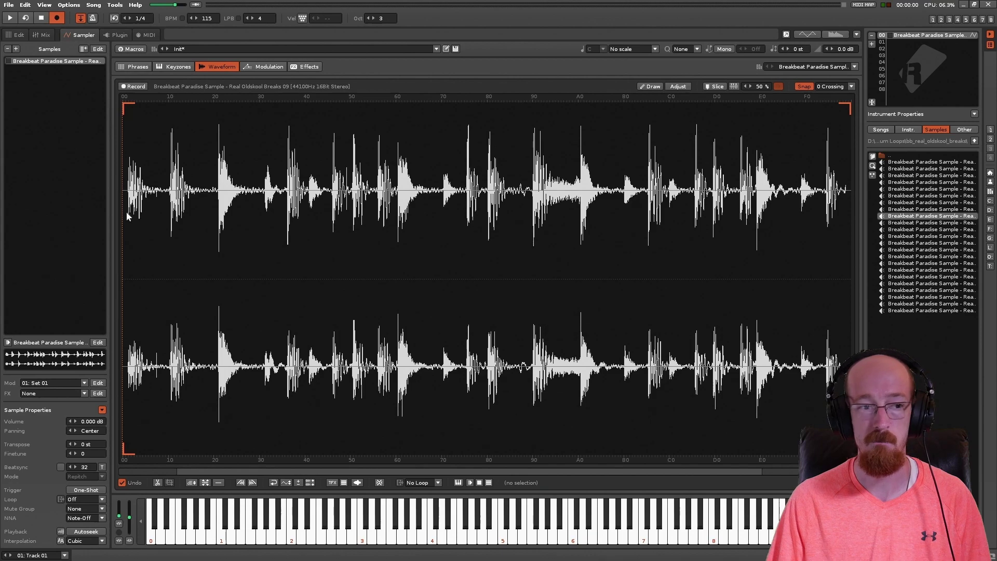
{"action": "key", "text": "q"}
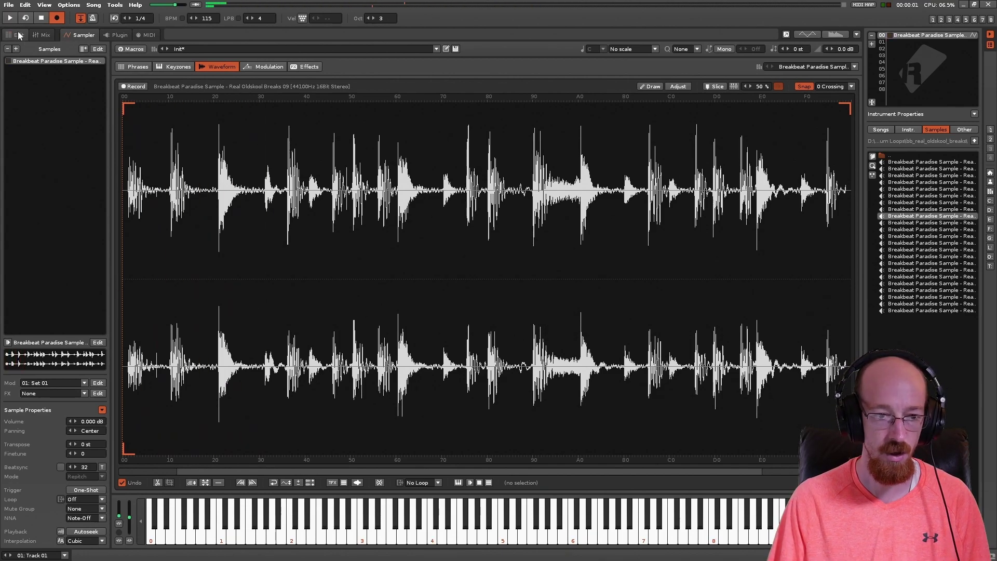
{"action": "key", "text": "F1"}
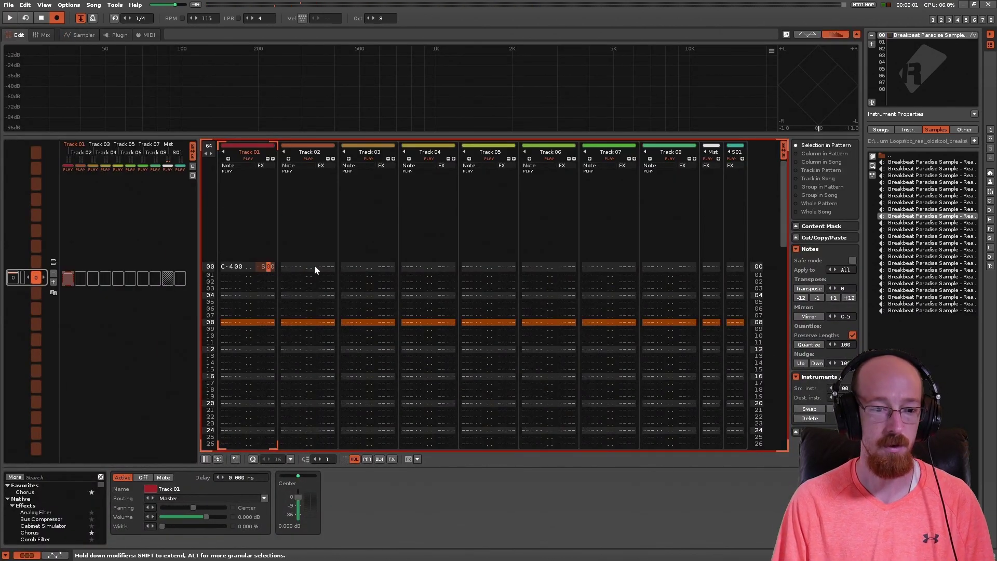
{"action": "type", "text": "8"}
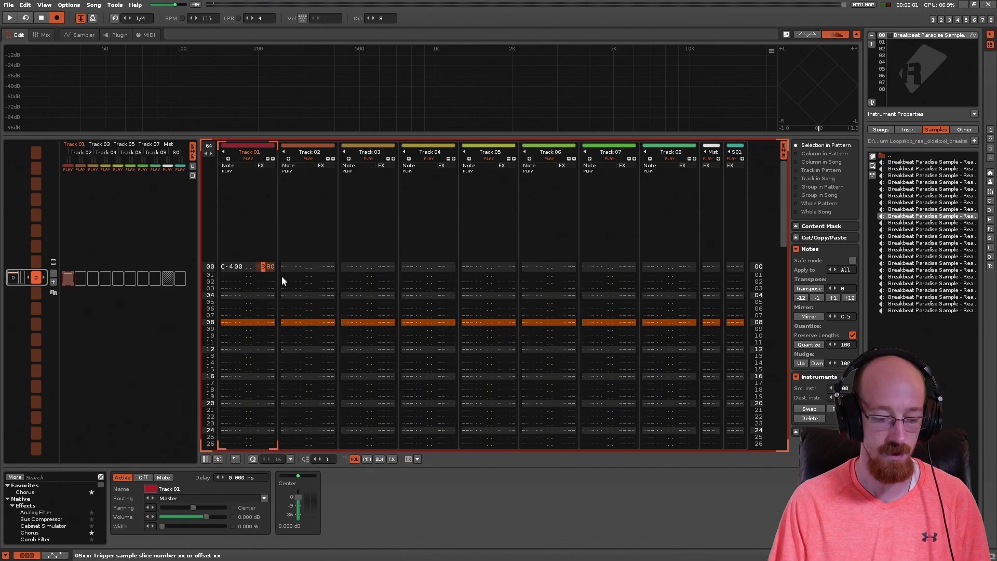
Step: Play the pattern with the waveform shown to check where the S80 offset starts the sample
{"action": "key", "text": "F3"}
{"action": "key", "text": "space"}
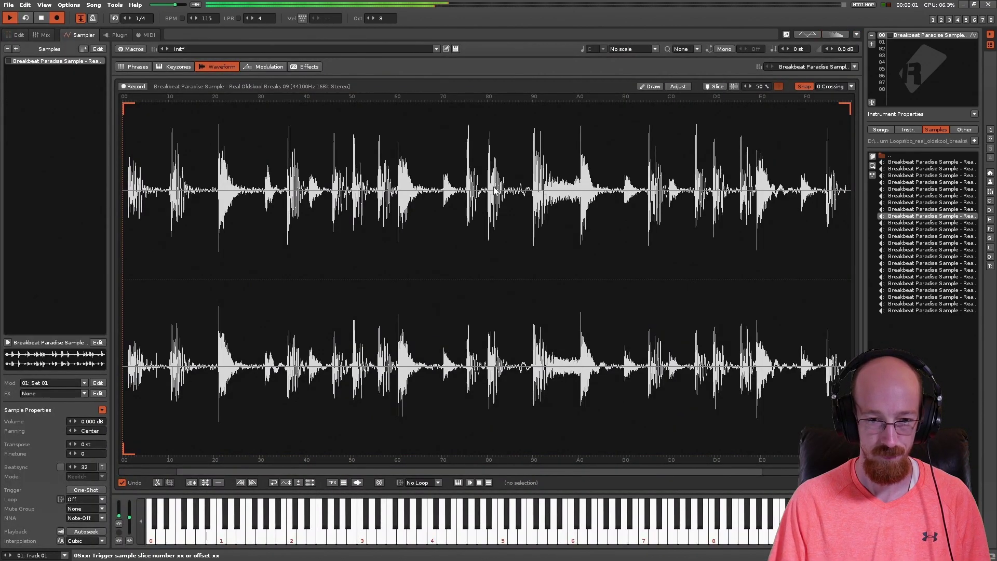
{"action": "key", "text": "space"}
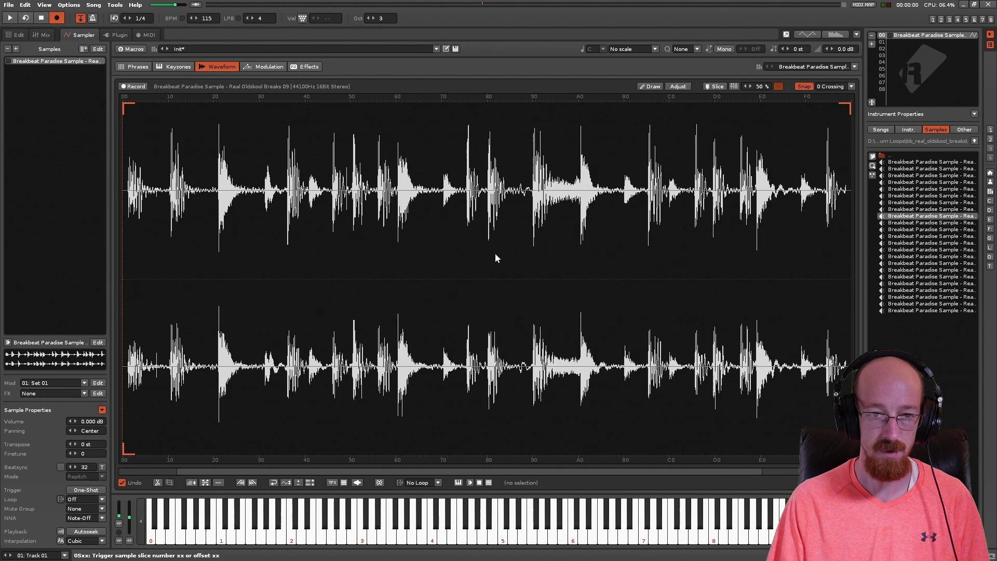
Step: Add an S00 offset command without a note at line 04 of Track 01
{"action": "left_click", "coordinate": [18, 34]}
{"action": "key", "text": "Down"}
{"action": "type", "text": "s"}
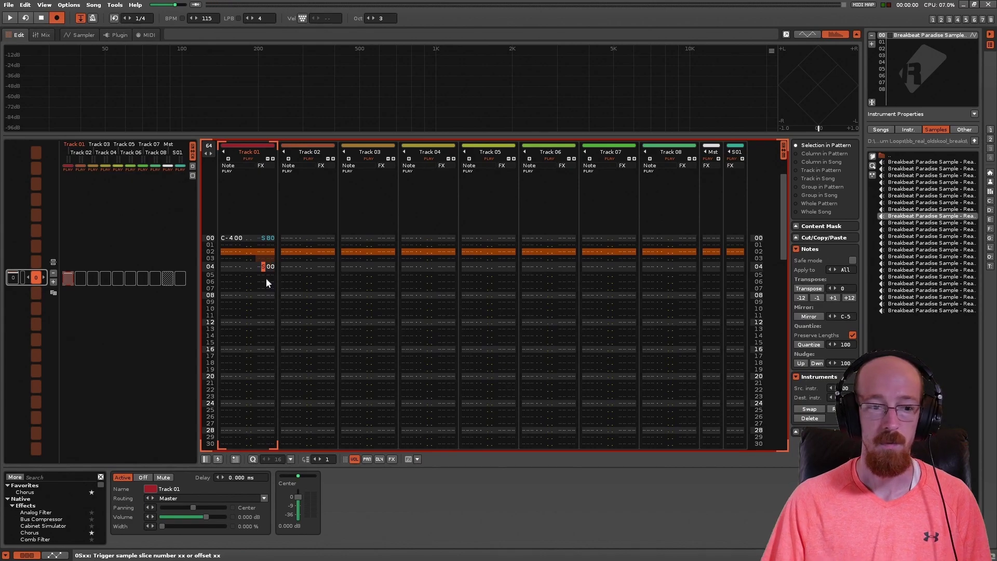
{"action": "left_click", "coordinate": [226, 268]}
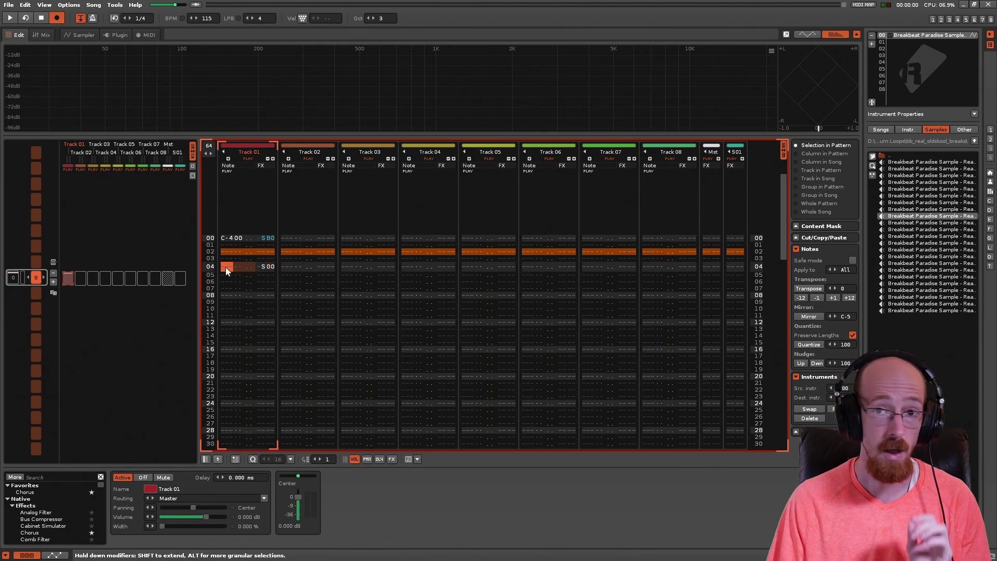
{"action": "left_click", "coordinate": [269, 267]}
Step: Play the pattern with the waveform shown to check how the S00 command behaves without a note
{"action": "key", "text": "F6"}
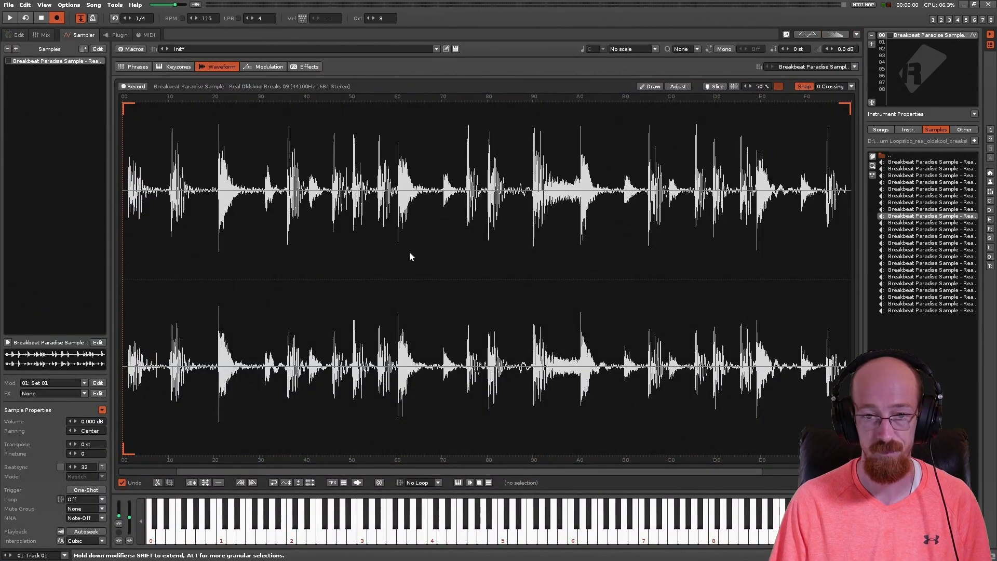
{"action": "key", "text": "space"}
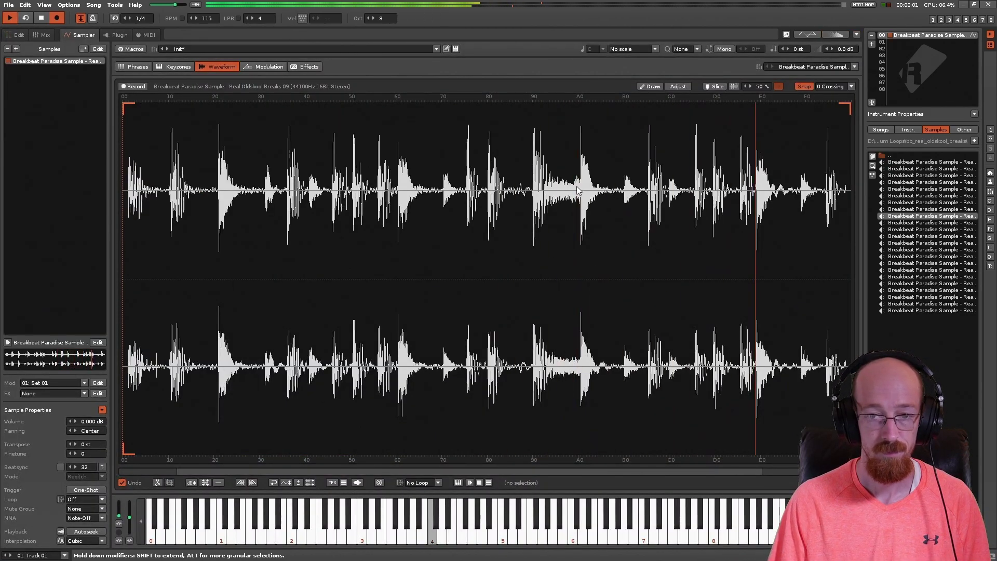
{"action": "key", "text": "space"}
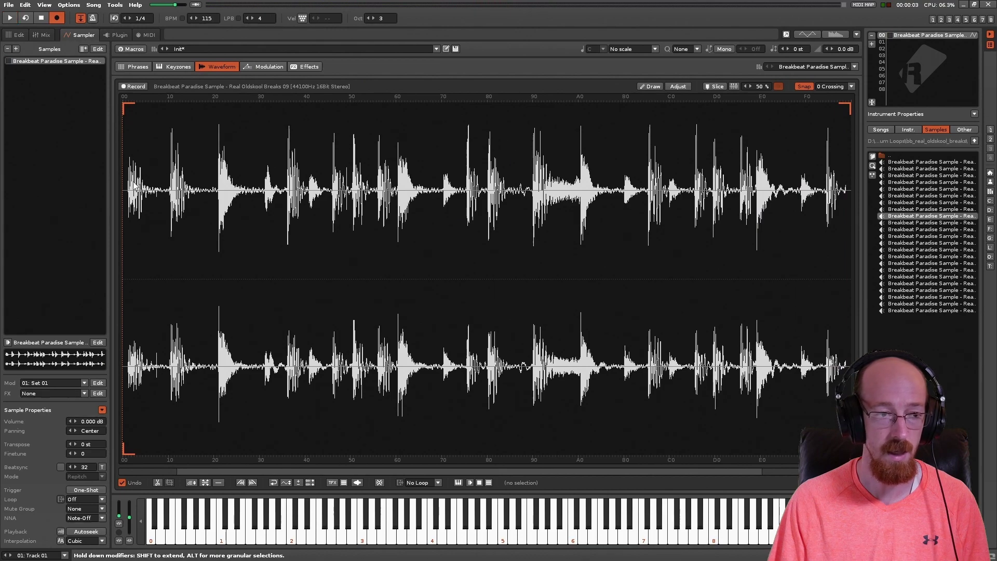
Step: Enter a C-4 note with instrument 00 beside the S00 command at line 04 of Track 01
{"action": "left_click", "coordinate": [18, 35]}
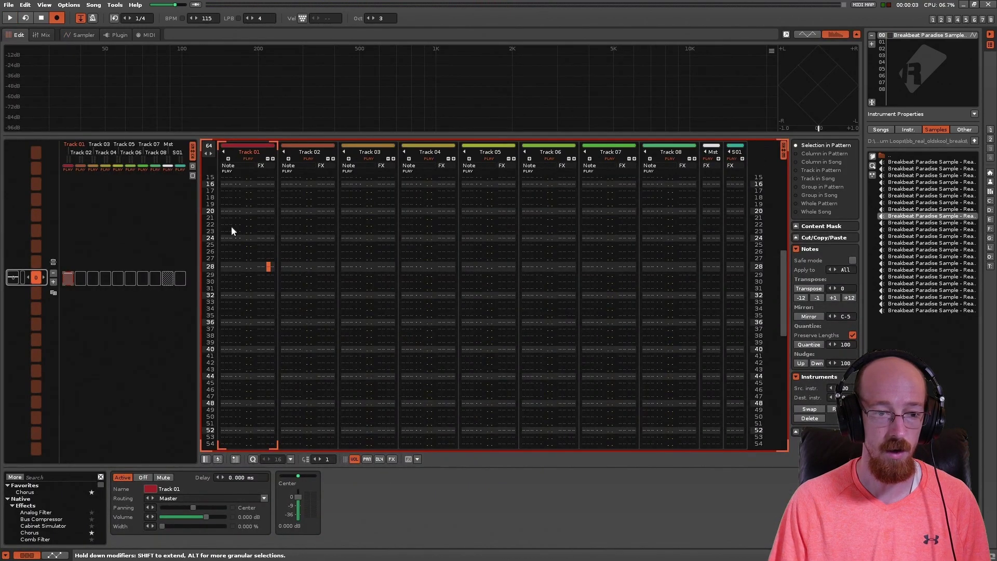
{"action": "scroll", "coordinate": [247, 236], "scroll_direction": "up", "scroll_amount": 8}
{"action": "left_click", "coordinate": [227, 266]}
{"action": "key", "text": "q"}
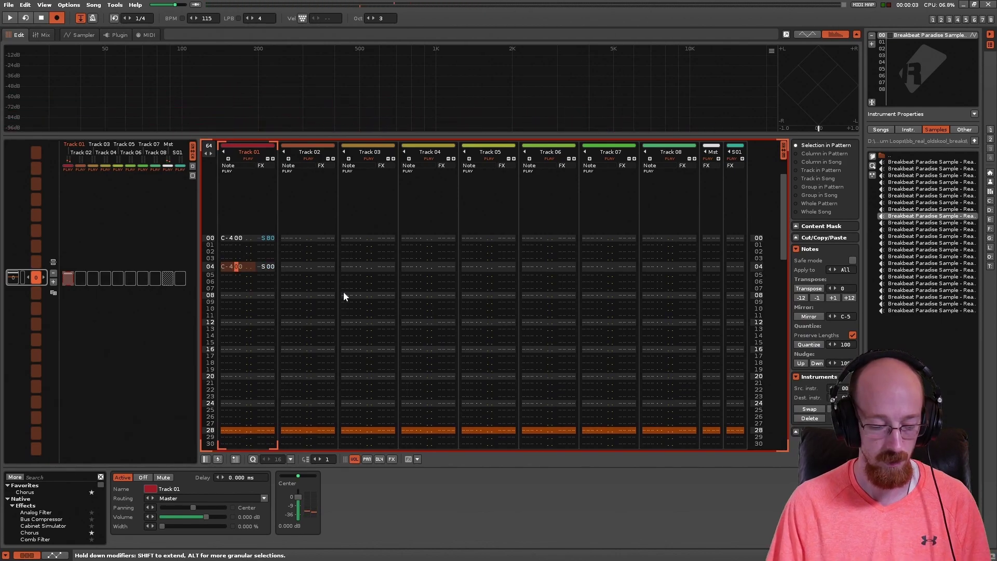
Step: Play the pattern with the waveform shown to check how the line 04 note retriggers the sample
{"action": "key", "text": "F6"}
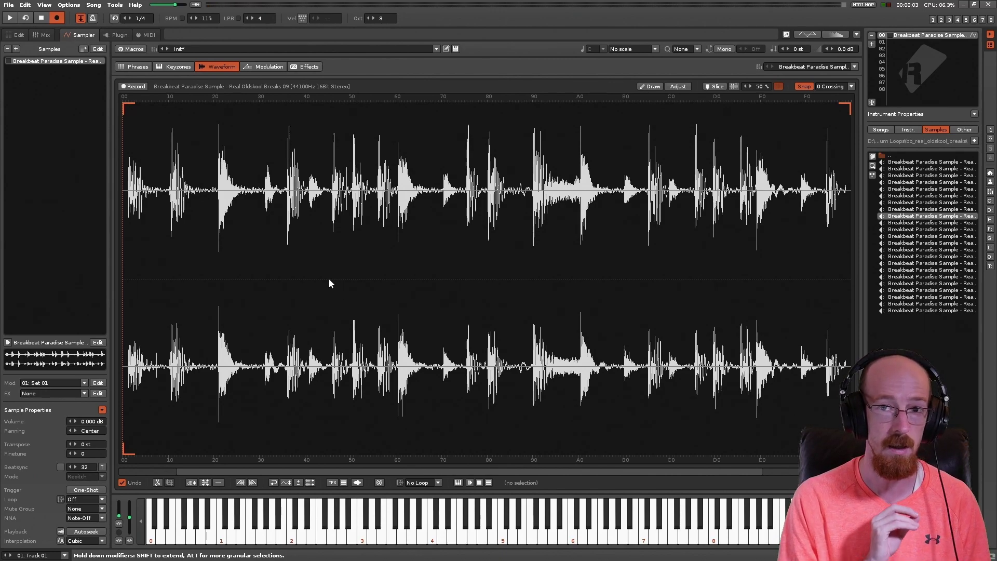
{"action": "key", "text": "space"}
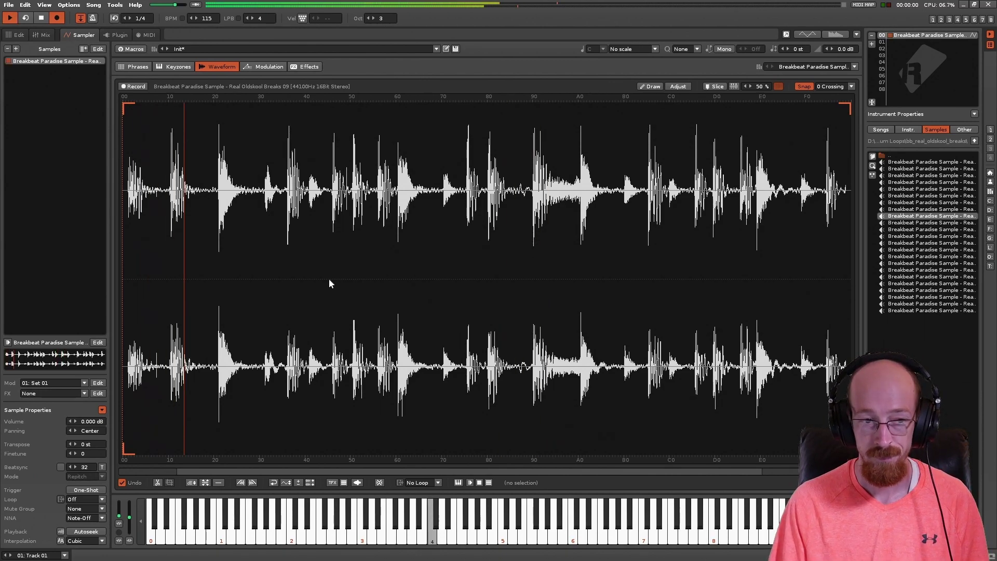
{"action": "key", "text": "space"}
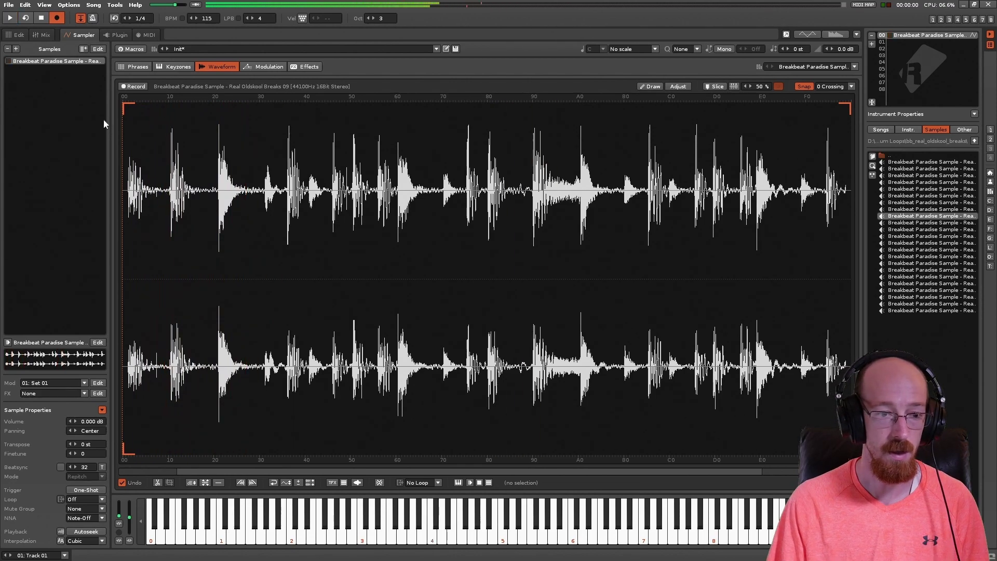
Step: Set the offset command at line 04 of Track 01 to S40
{"action": "key", "text": "F2"}
{"action": "left_click", "coordinate": [267, 244]}
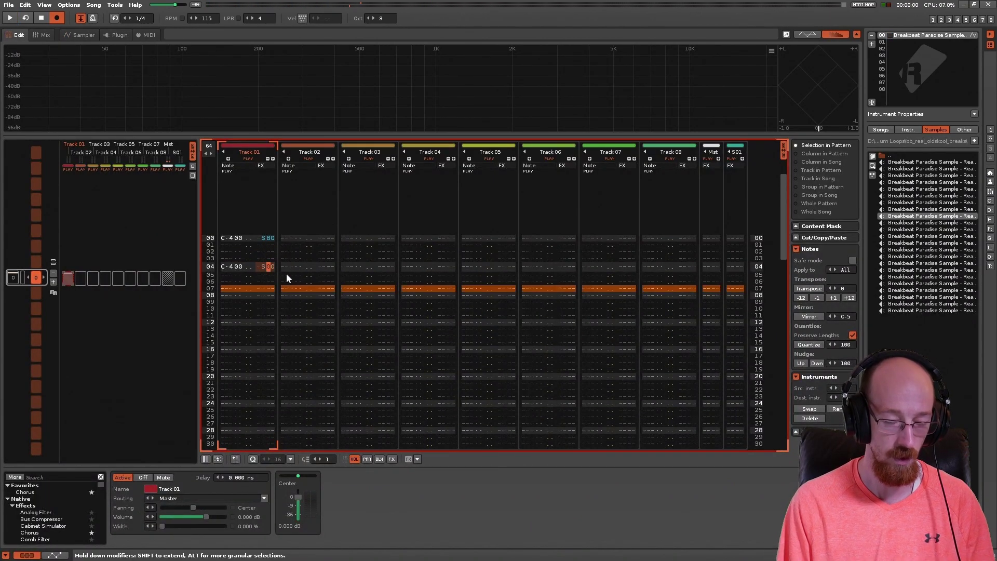
{"action": "type", "text": "4"}
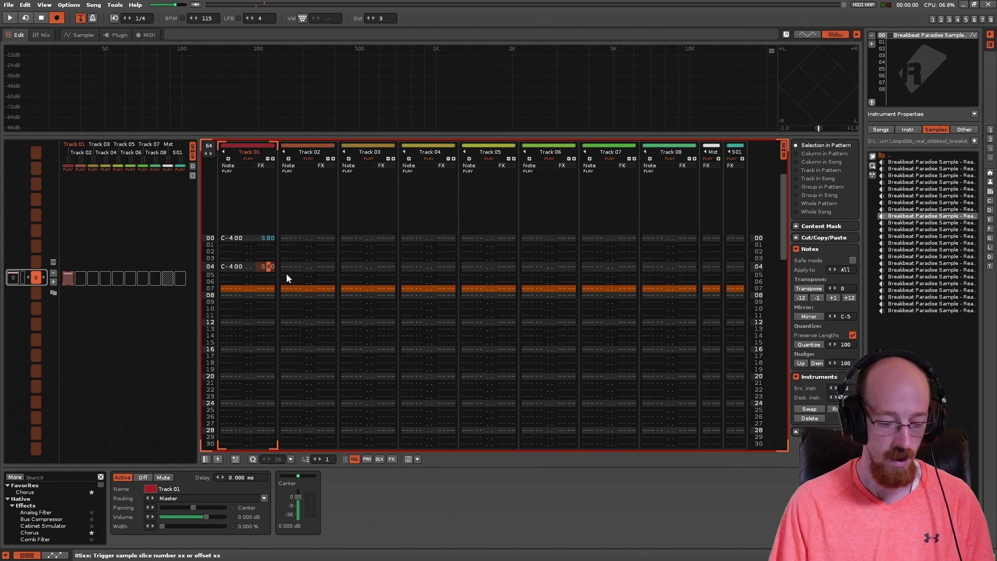
Step: Play the pattern with the waveform shown to compare the S80 and S40 start positions
{"action": "key", "text": "F6"}
{"action": "key", "text": "space"}
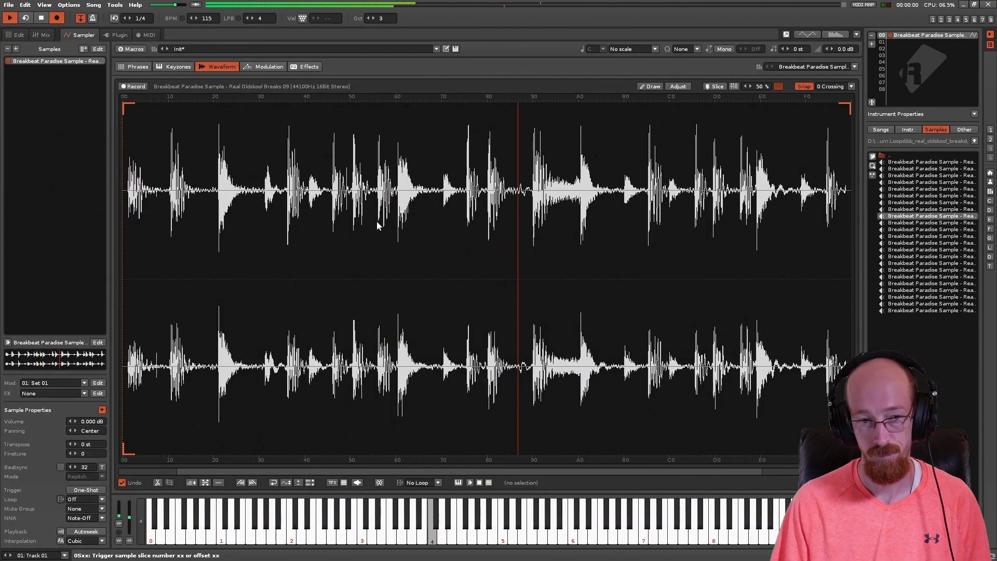
{"action": "key", "text": "space"}
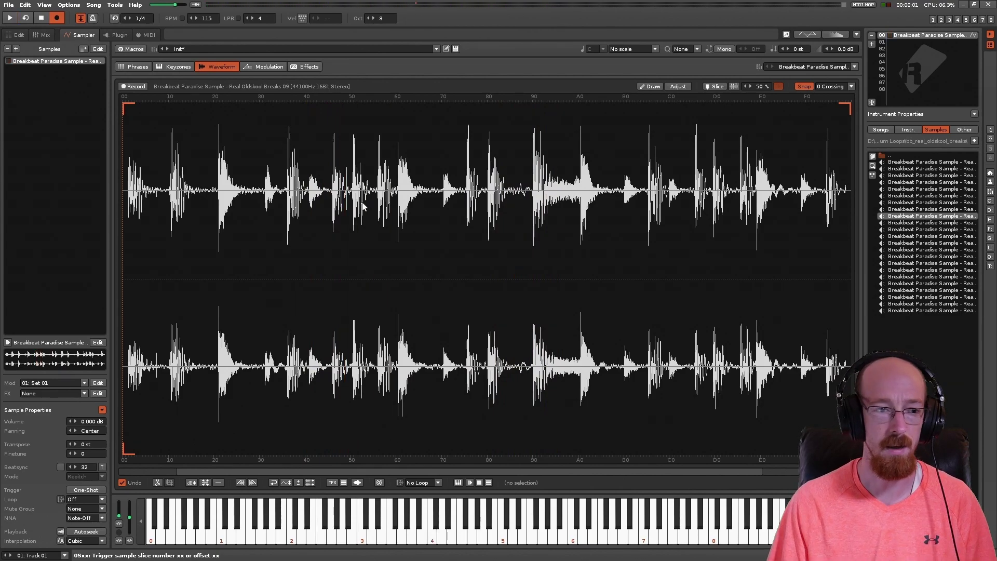
Step: Clear the note and offset command at line 04 of Track 01, and check the waveform before returning to line 00 of the pattern
{"action": "left_click", "coordinate": [15, 35]}
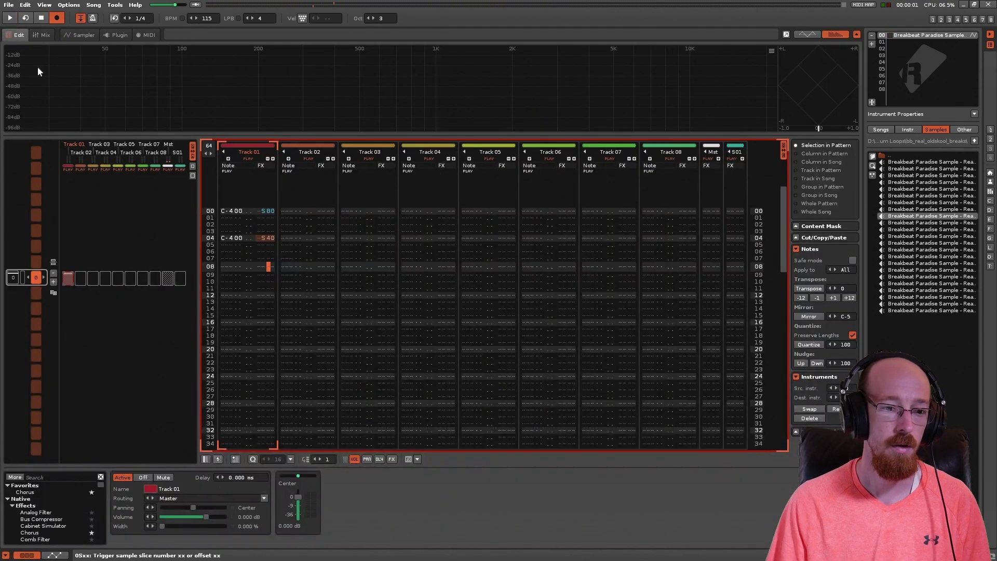
{"action": "left_click", "coordinate": [233, 238]}
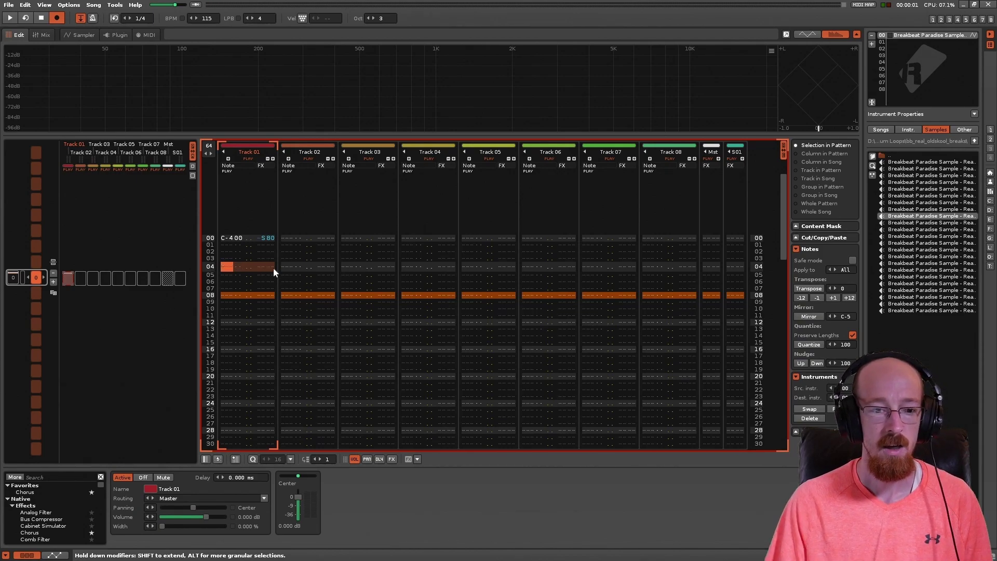
{"action": "left_click", "coordinate": [266, 238]}
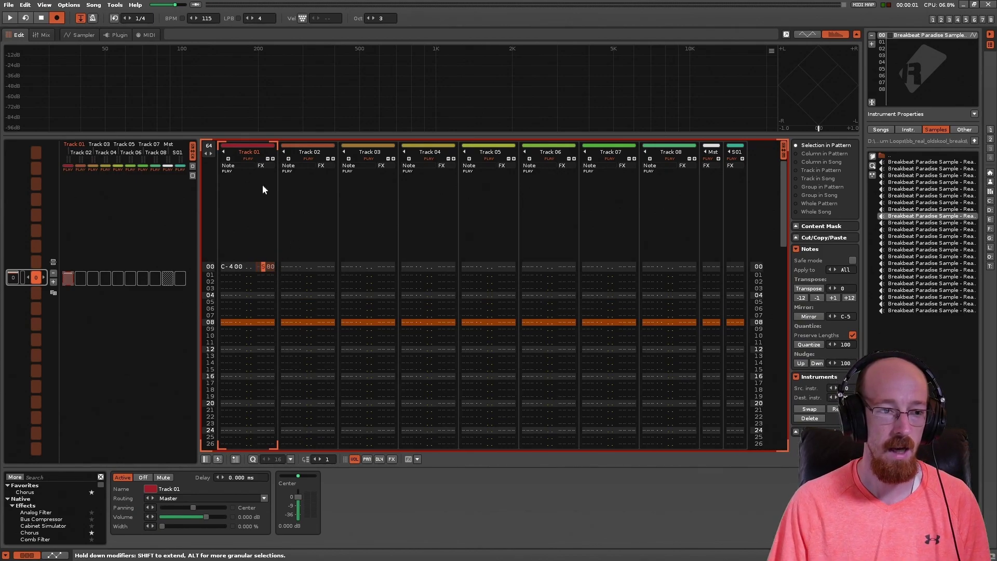
{"action": "left_click", "coordinate": [83, 34]}
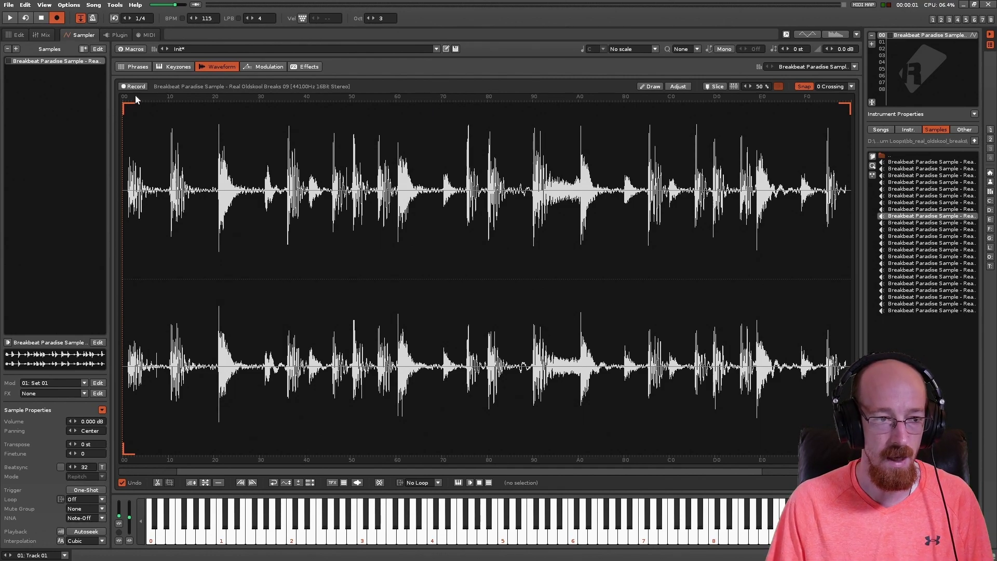
{"action": "key", "text": "F2"}
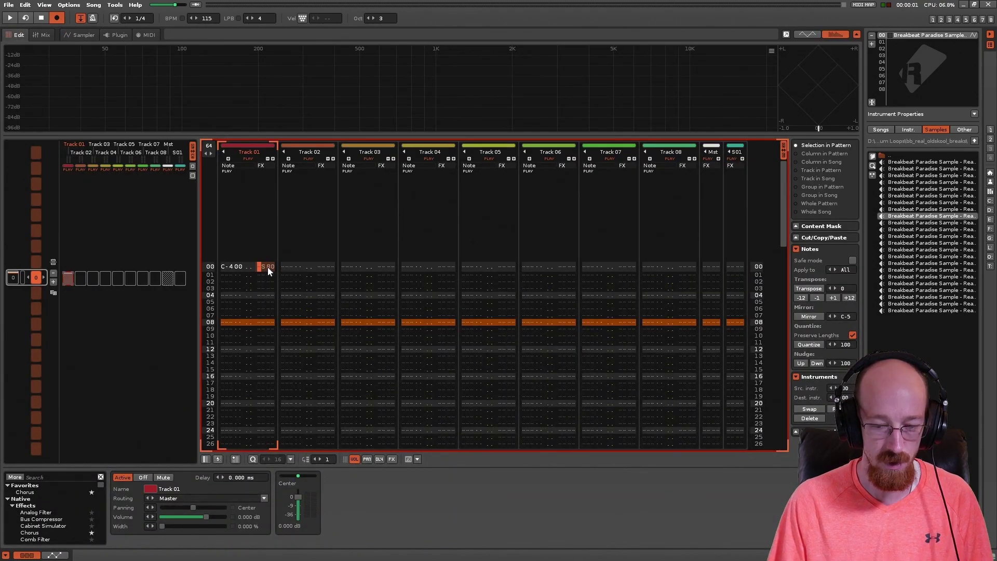
Step: Set the offset command at line 00 of Track 01 to S00 and compare it with the sample waveform's offset ruler
{"action": "key", "text": "F6"}
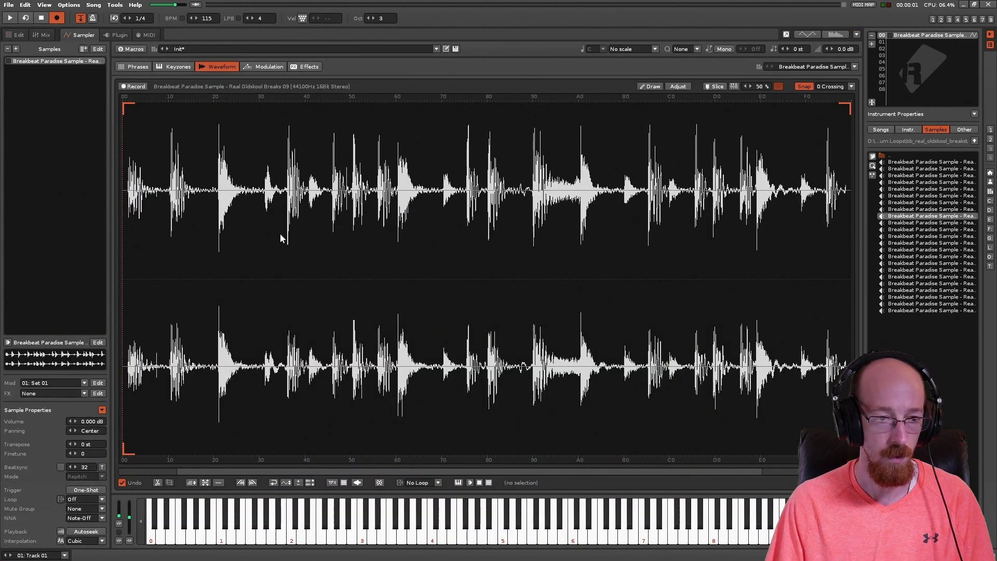
{"action": "key", "text": "F2"}
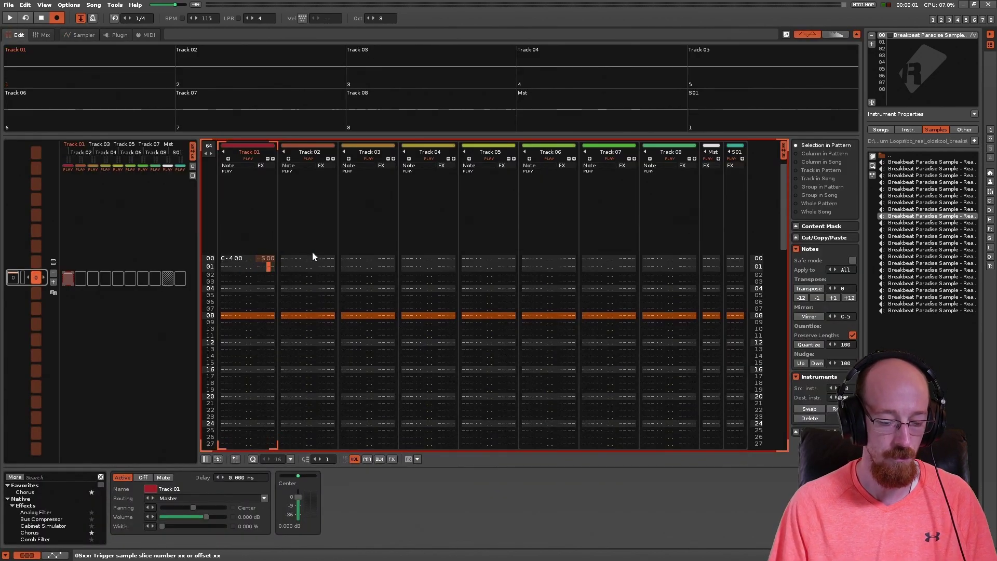
{"action": "key", "text": "F6"}
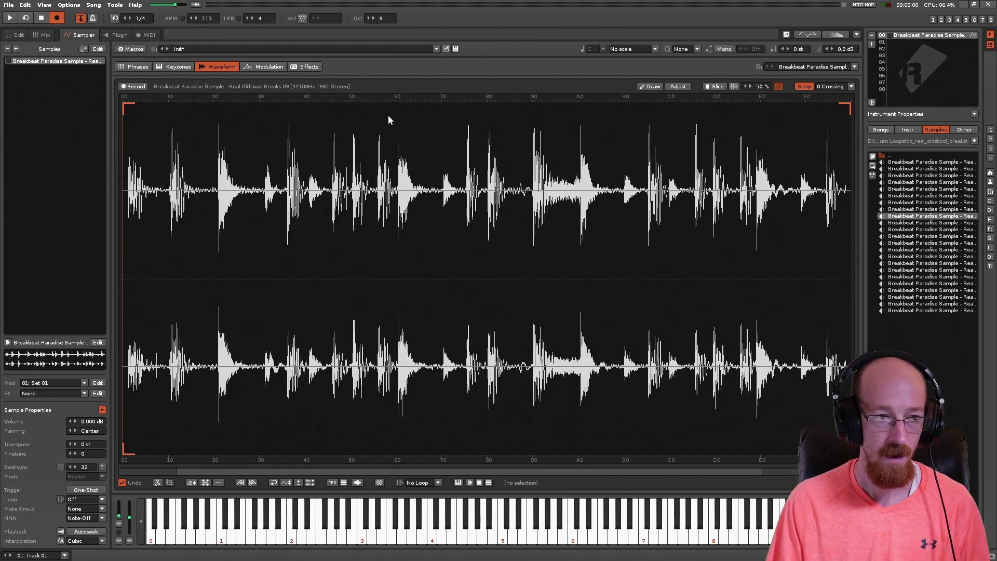
{"action": "left_click", "coordinate": [16, 35]}
{"action": "scroll", "coordinate": [290, 238], "scroll_direction": "up", "scroll_amount": 2}
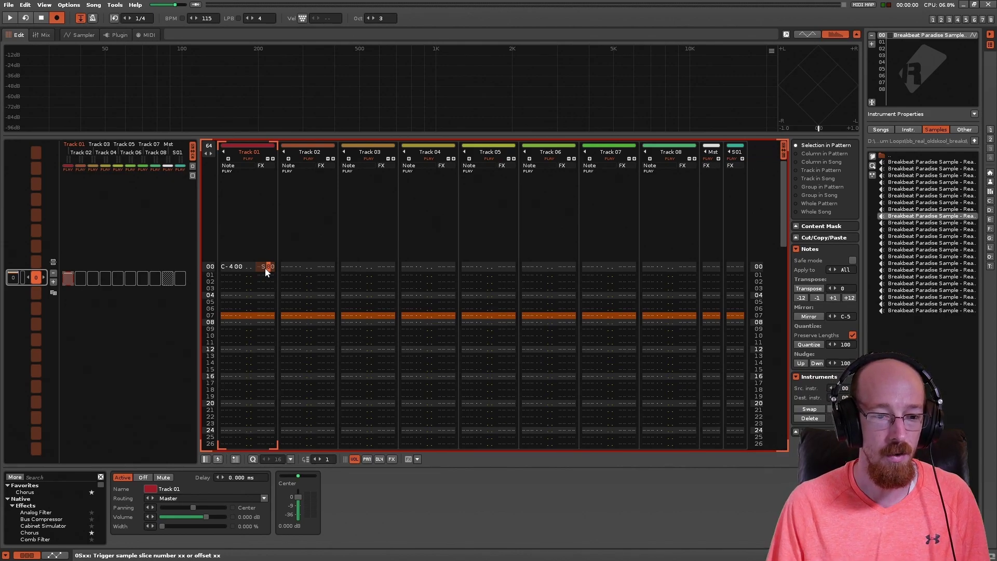
Step: Set the line 00 offset command of Track 01 to S20 and play the pattern with the waveform shown to check its start position
{"action": "left_click", "coordinate": [81, 35]}
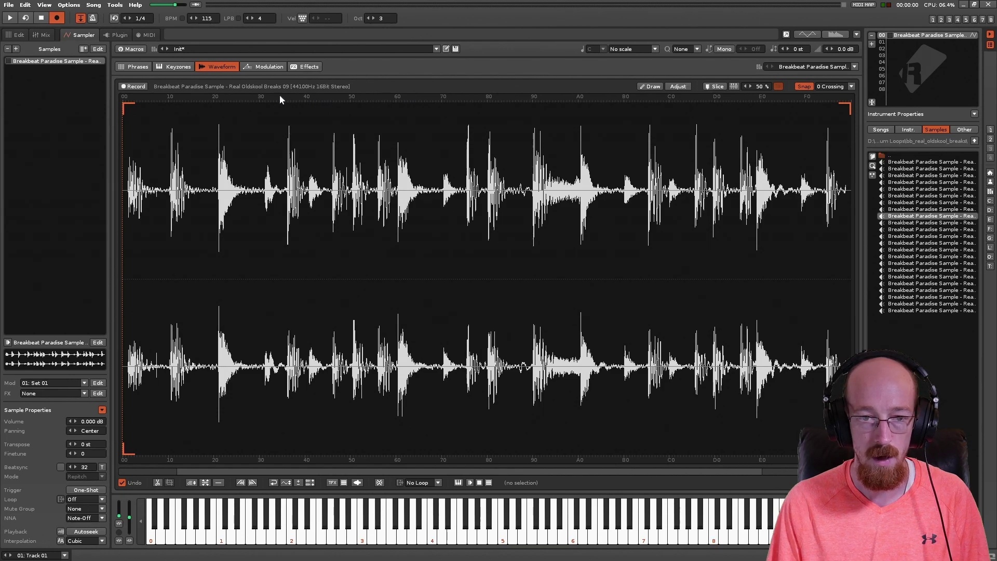
{"action": "left_click", "coordinate": [16, 35]}
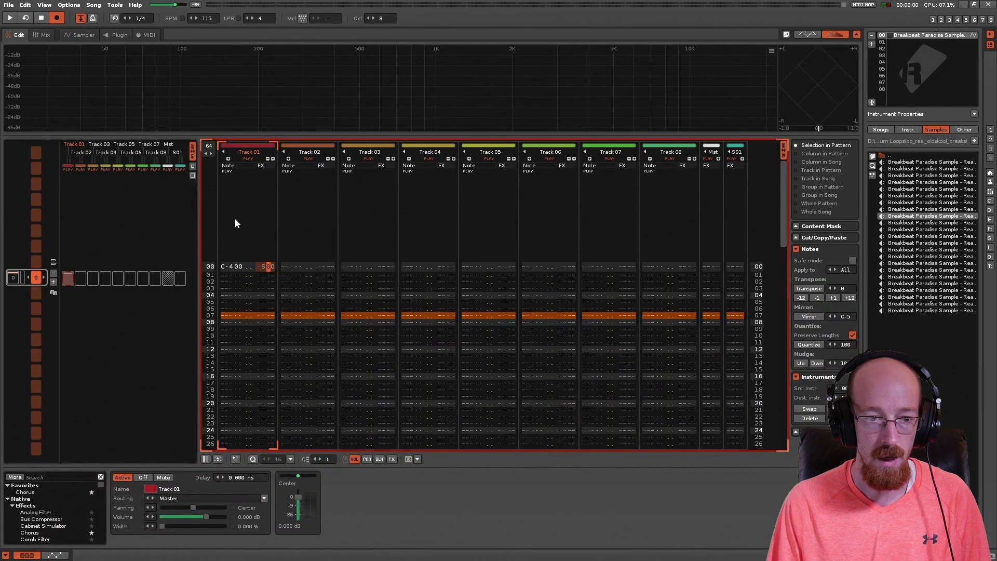
{"action": "left_click", "coordinate": [83, 35]}
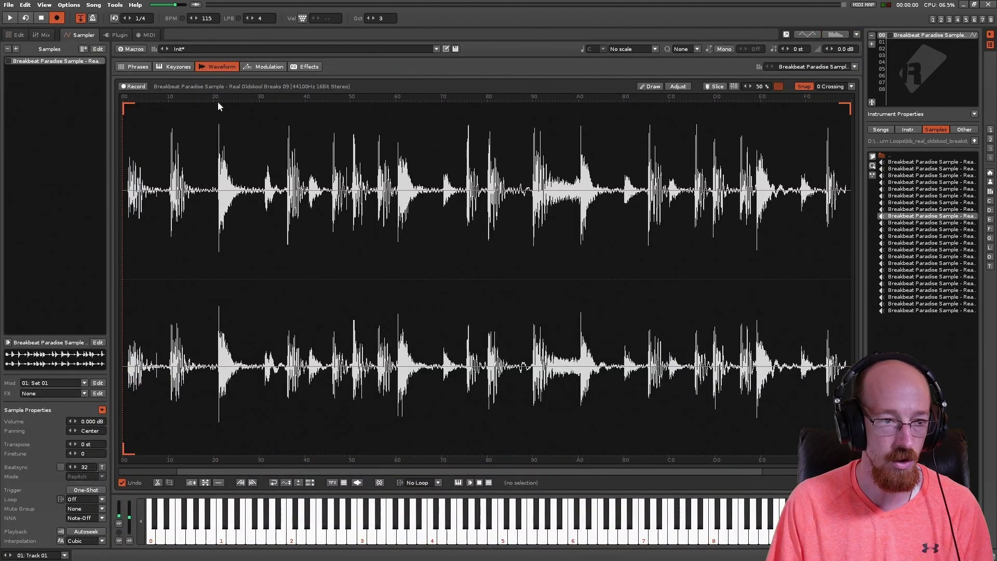
{"action": "key", "text": "F1"}
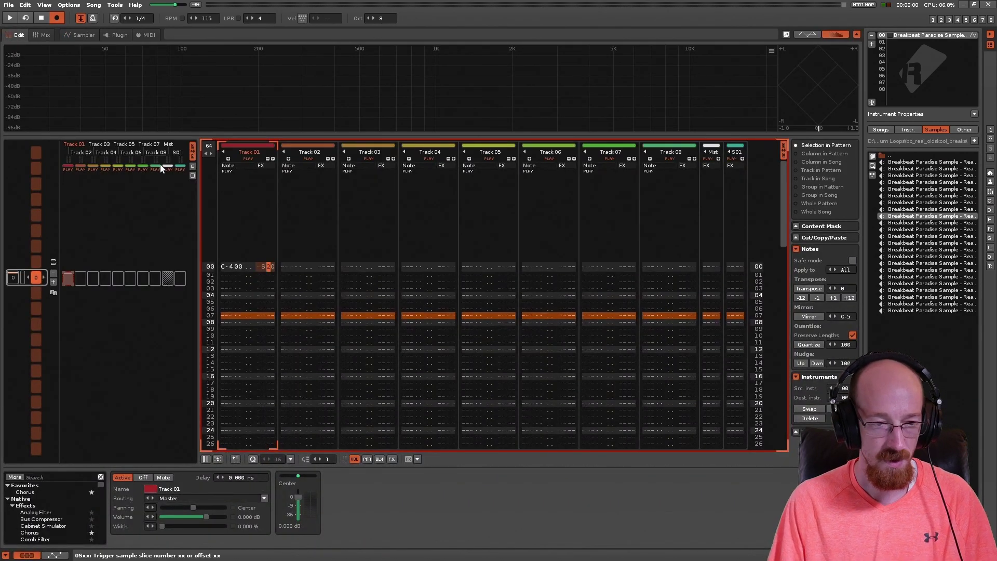
{"action": "key", "text": "F3"}
{"action": "key", "text": "q"}
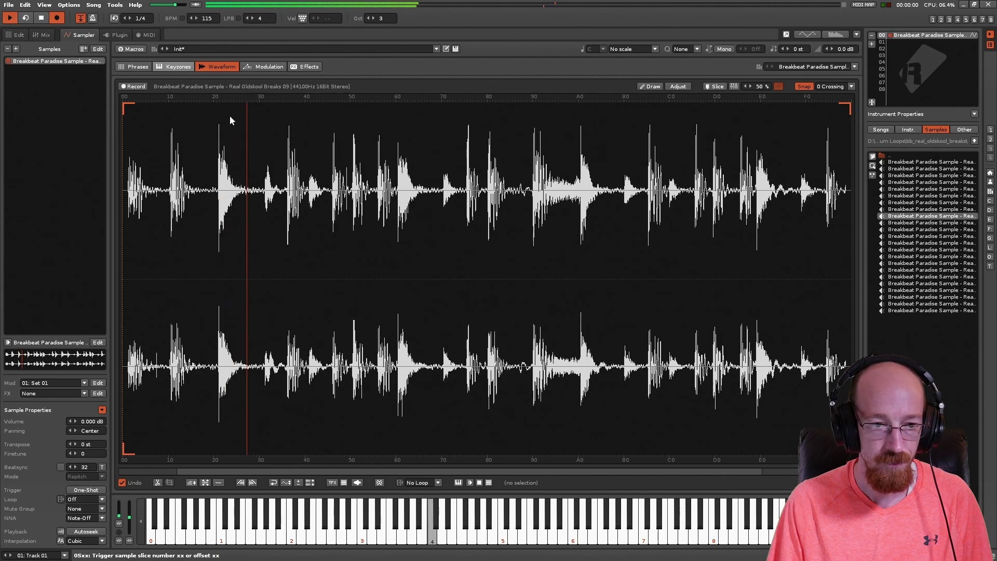
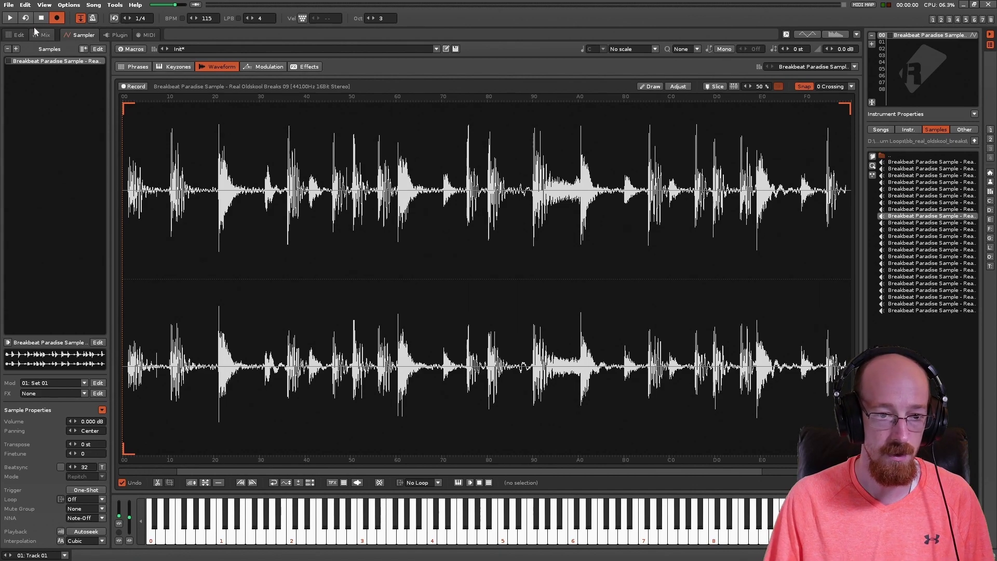
Step: Try the finer offsets S28, S24, S2C and S2F at line 00 of Track 01, and end on S20
{"action": "left_click", "coordinate": [15, 35]}
{"action": "left_click", "coordinate": [268, 251]}
{"action": "key", "text": "Right"}
{"action": "type", "text": "8"}
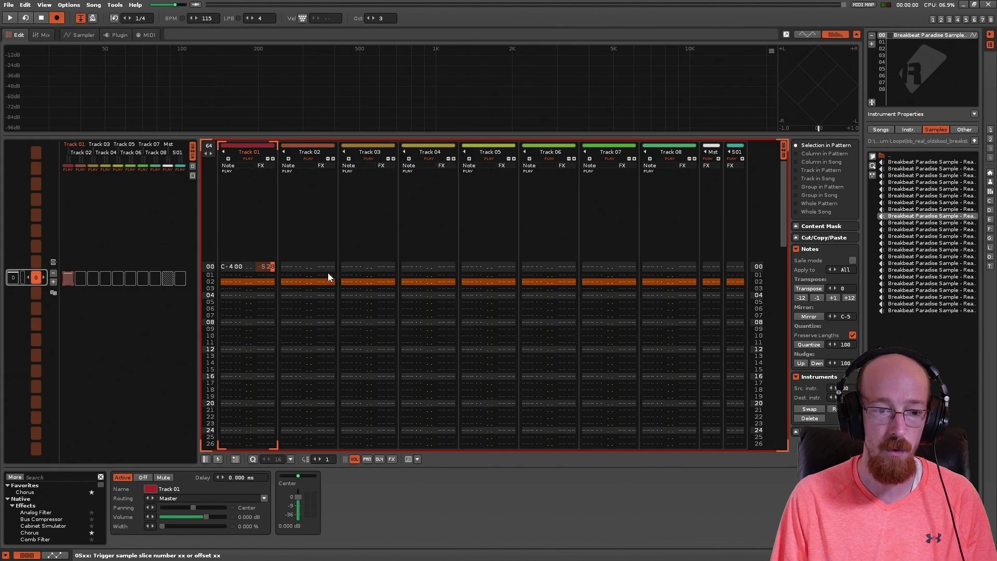
{"action": "key", "text": "Left"}
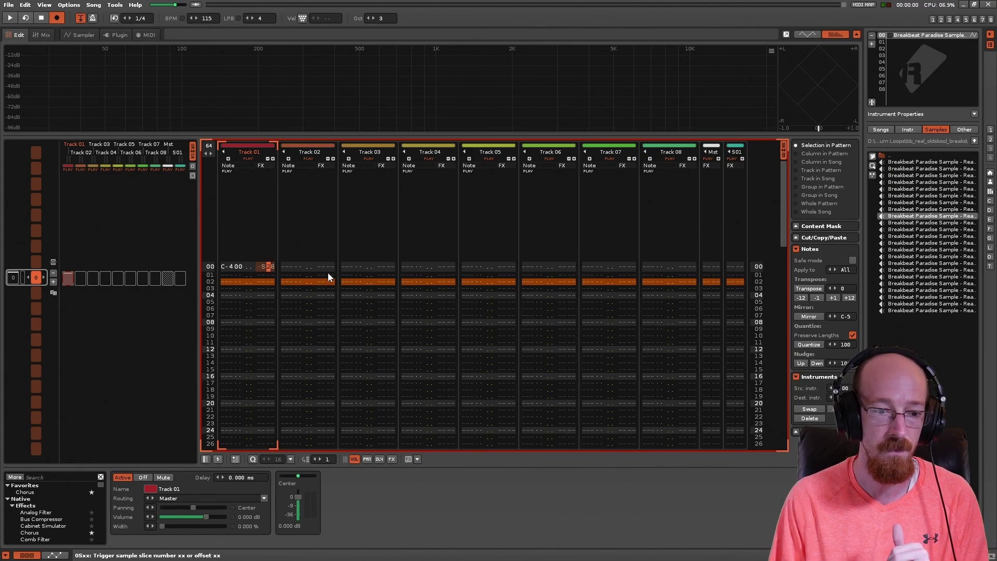
{"action": "key", "text": "Right"}
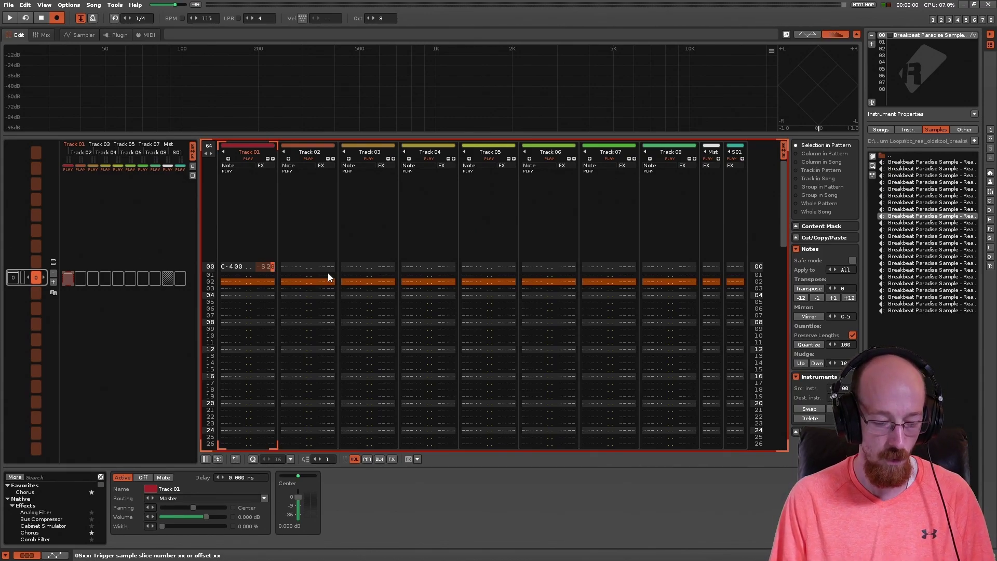
{"action": "type", "text": "4"}
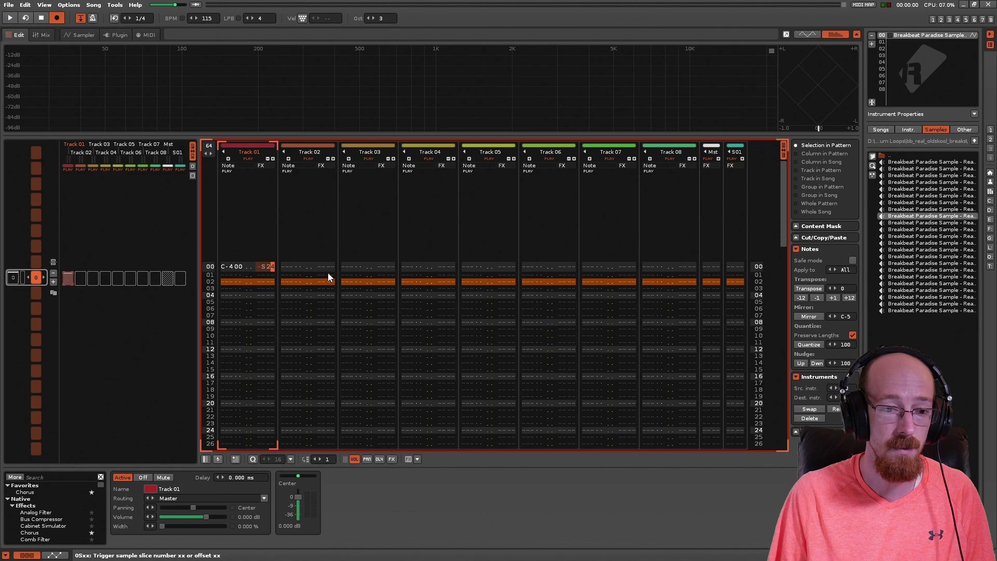
{"action": "type", "text": "c"}
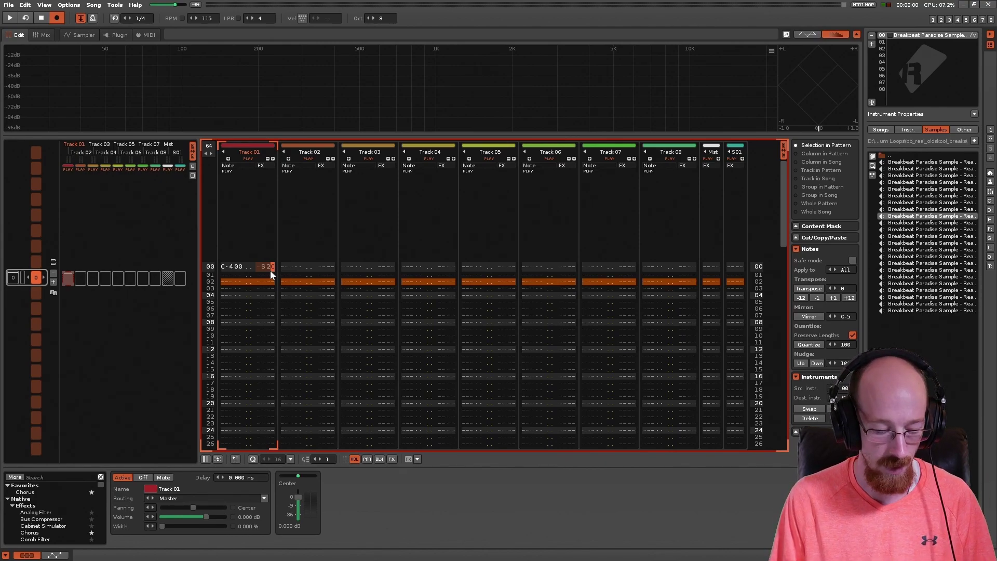
{"action": "type", "text": "f"}
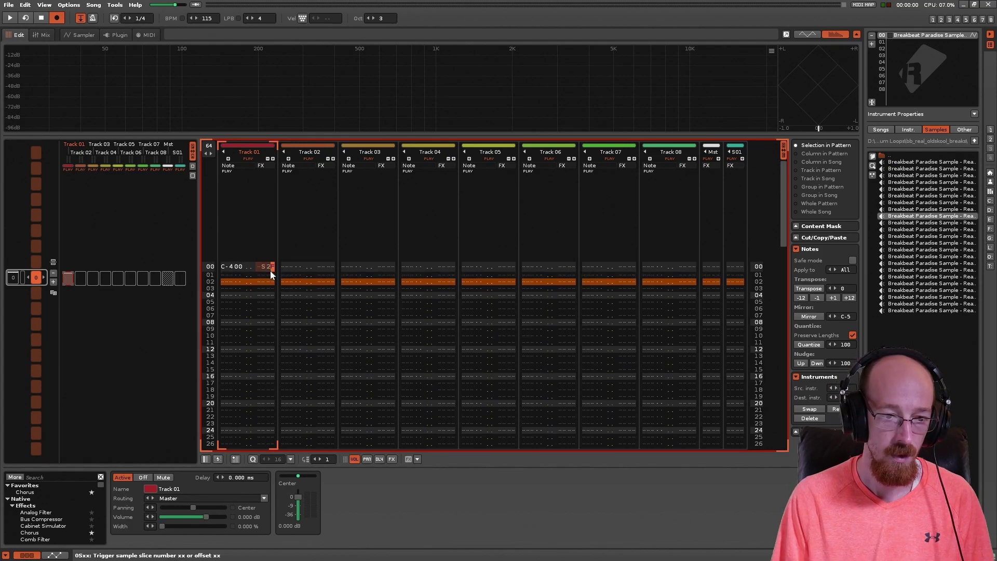
{"action": "type", "text": "0"}
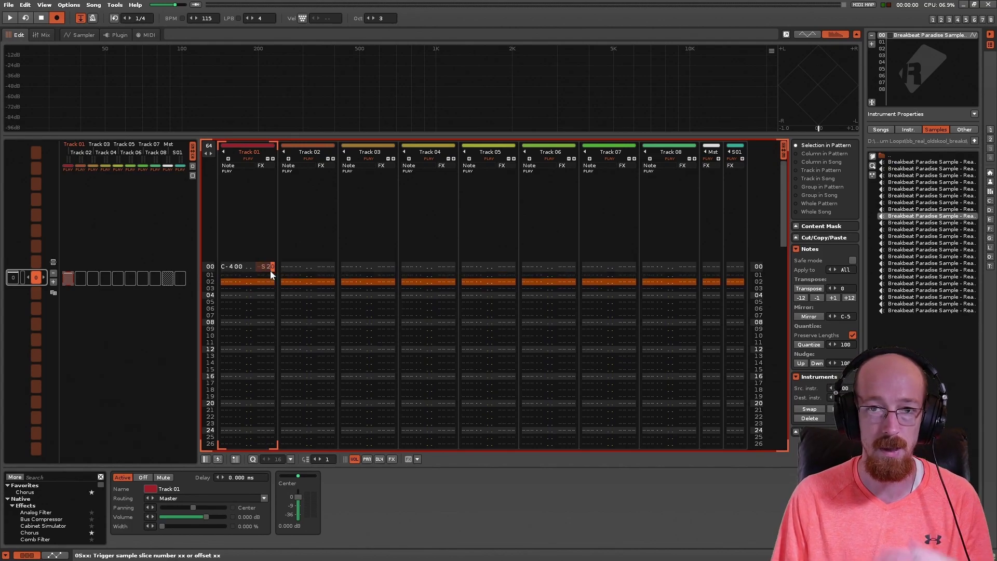
Step: Compare the S20 command at line 00 with the offset positions on the sample waveform, and return to the pattern
{"action": "key", "text": "Left"}
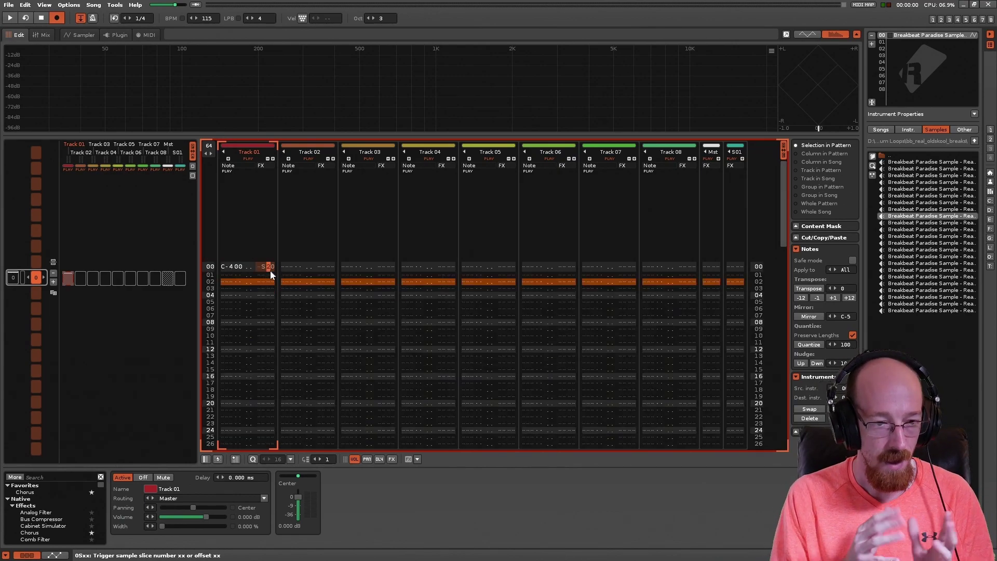
{"action": "scroll", "coordinate": [270, 270], "scroll_direction": "down", "scroll_amount": 5}
{"action": "scroll", "coordinate": [282, 287], "scroll_direction": "up", "scroll_amount": 5}
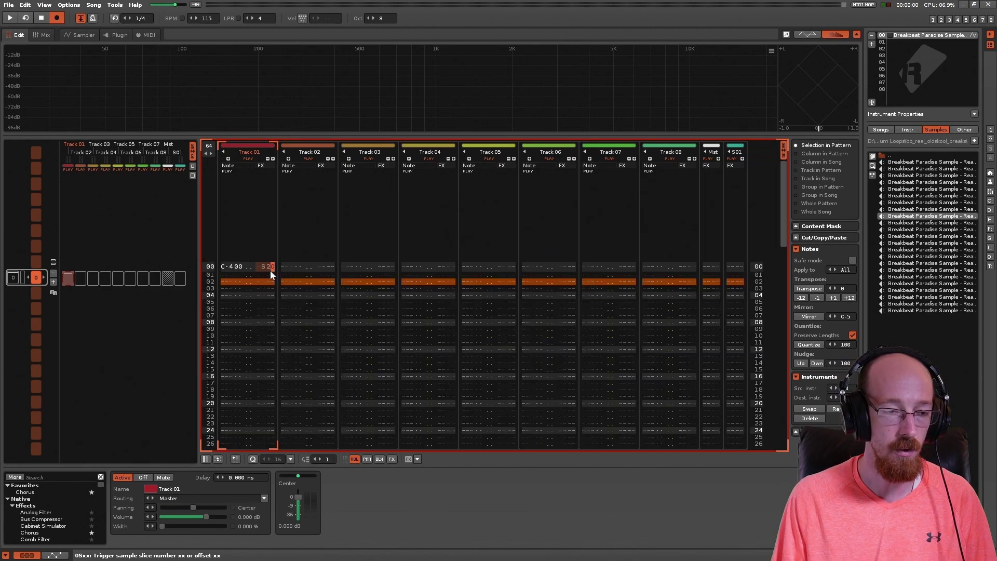
{"action": "left_click", "coordinate": [79, 36]}
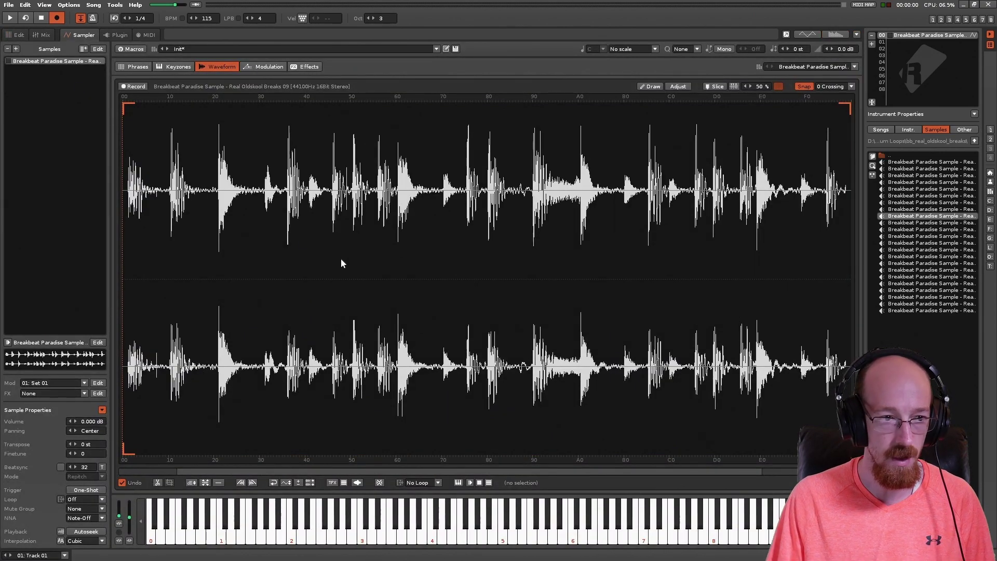
{"action": "left_click", "coordinate": [16, 35]}
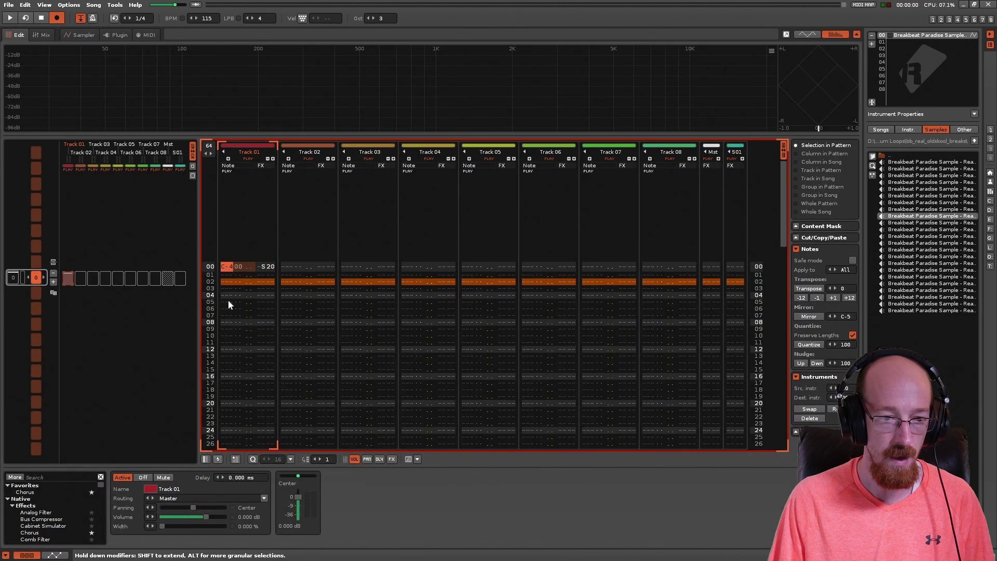
Step: Enter C-4 notes of instrument 00 at lines 04, 08 and 12 of Track 01
{"action": "left_click", "coordinate": [224, 296]}
{"action": "key", "text": "q"}
{"action": "key", "text": "q"}
{"action": "key", "text": "Down"}
{"action": "key", "text": "Down"}
{"action": "key", "text": "q"}
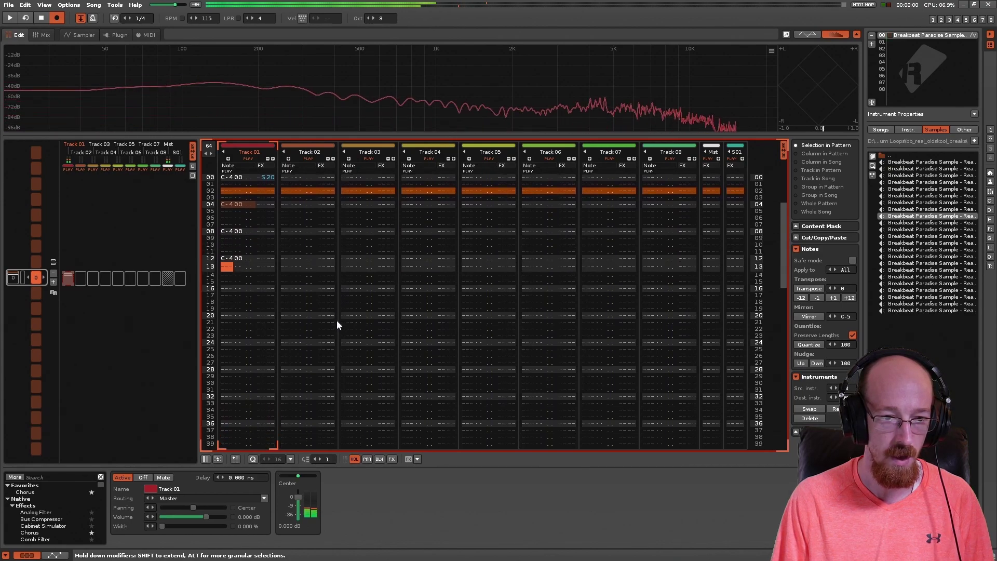
Step: Add the sample-offset command S38 to the note at line 04 of Track 01
{"action": "key", "text": "Right"}
{"action": "key", "text": "Right"}
{"action": "key", "text": "Up"}
{"action": "key", "text": "Up"}
{"action": "key", "text": "Up"}
{"action": "key", "text": "Up"}
{"action": "key", "text": "Up"}
{"action": "key", "text": "Up"}
{"action": "key", "text": "Up"}
{"action": "key", "text": "Up"}
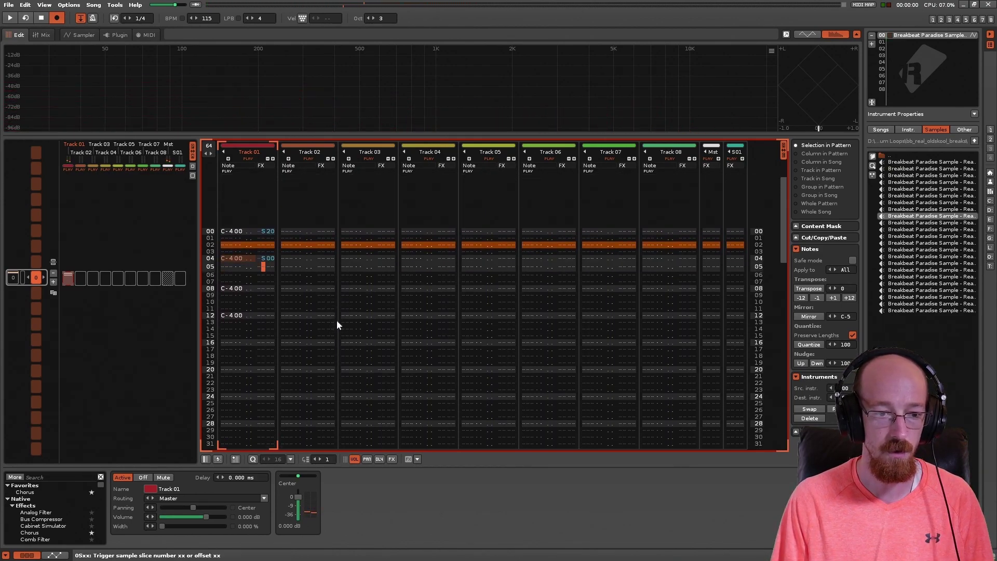
{"action": "key", "text": "Right"}
{"action": "type", "text": "s5"}
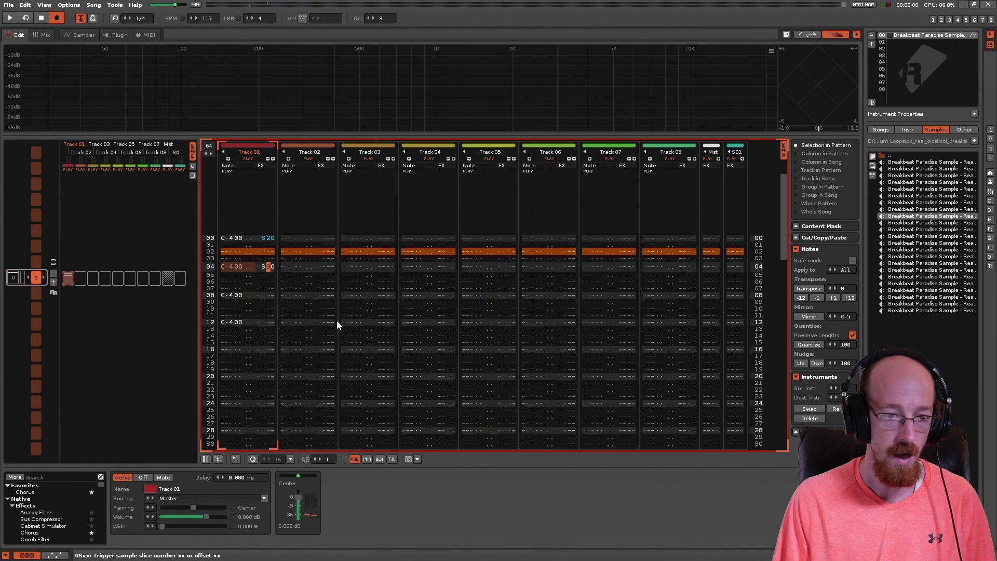
{"action": "type", "text": "3"}
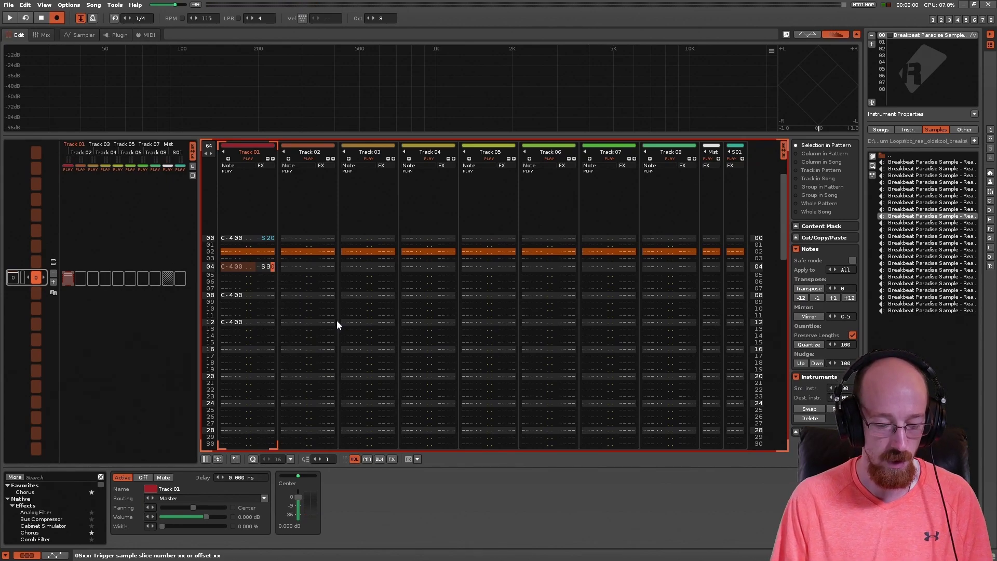
{"action": "type", "text": "8"}
Step: Add the sample-offset command S40 to the note at line 08 of Track 01
{"action": "key", "text": "Down"}
{"action": "key", "text": "Down"}
{"action": "key", "text": "Down"}
{"action": "key", "text": "Down"}
{"action": "key", "text": "Left"}
{"action": "key", "text": "Left"}
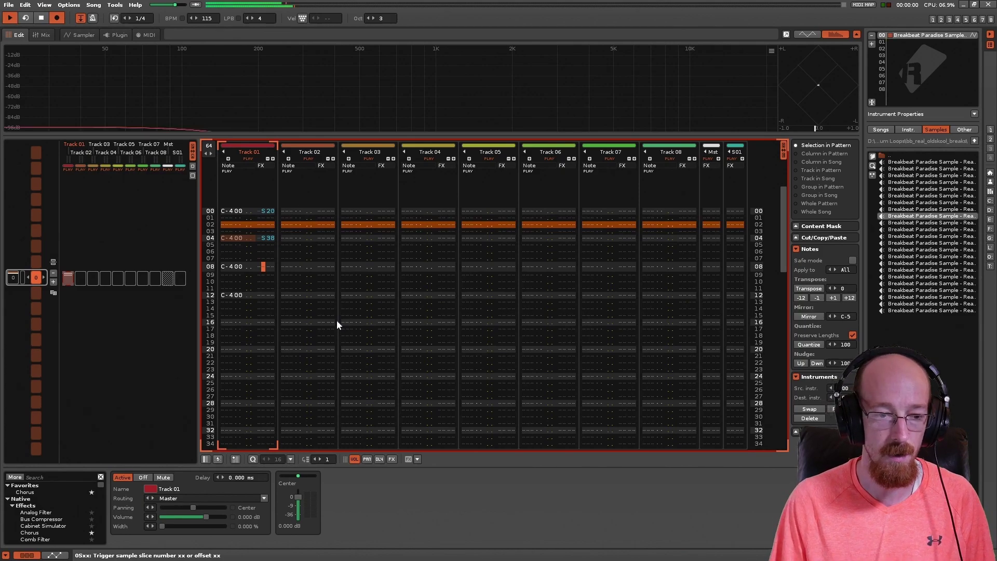
{"action": "key", "text": "space"}
{"action": "key", "text": "Up"}
{"action": "key", "text": "Down"}
{"action": "type", "text": "s"}
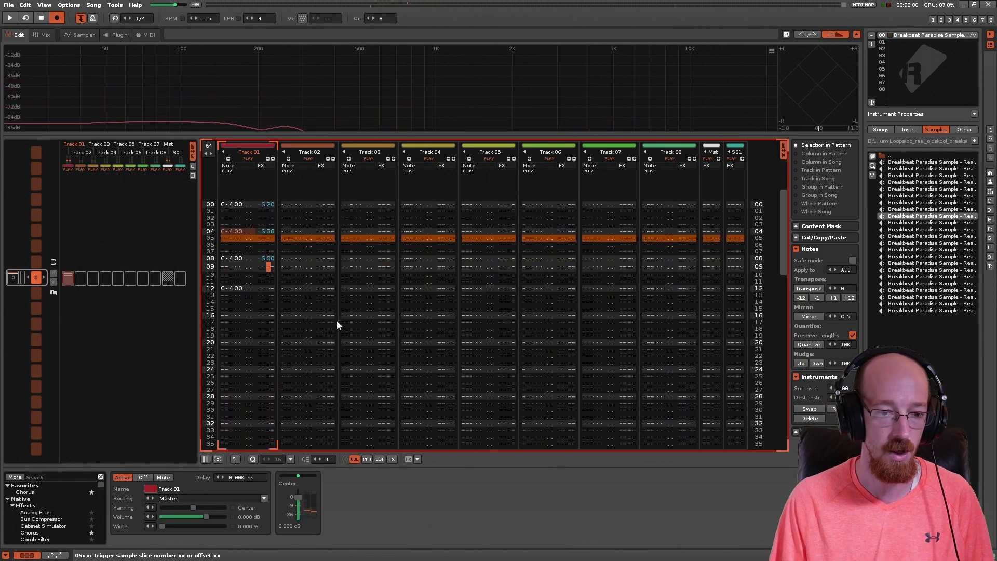
{"action": "type", "text": "4"}
Step: Add the sample-offset command S20 to the note at line 12 of Track 01
{"action": "key", "text": "Left"}
{"action": "key", "text": "Left"}
{"action": "key", "text": "Down"}
{"action": "key", "text": "Down"}
{"action": "key", "text": "Down"}
{"action": "key", "text": "Down"}
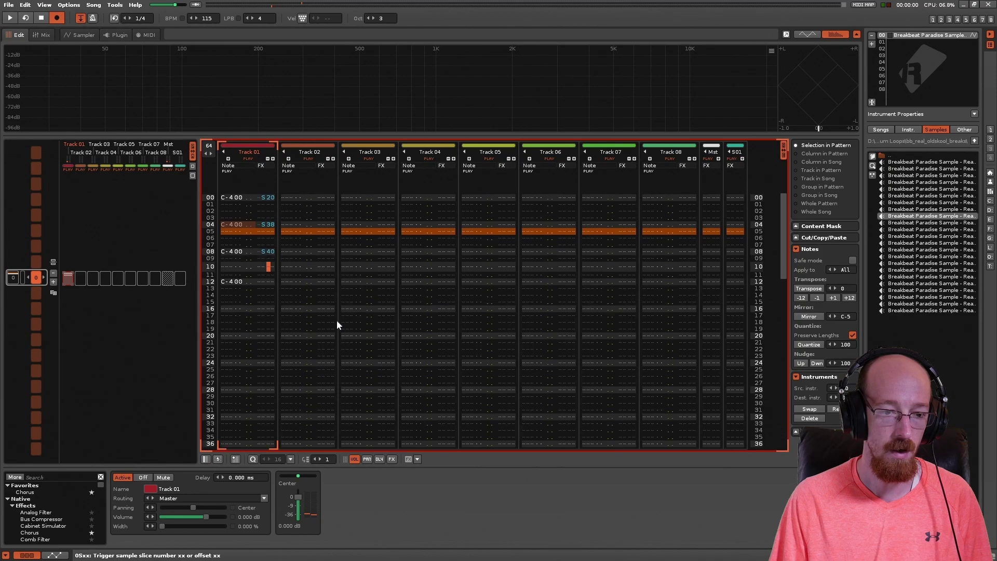
{"action": "type", "text": "s2"}
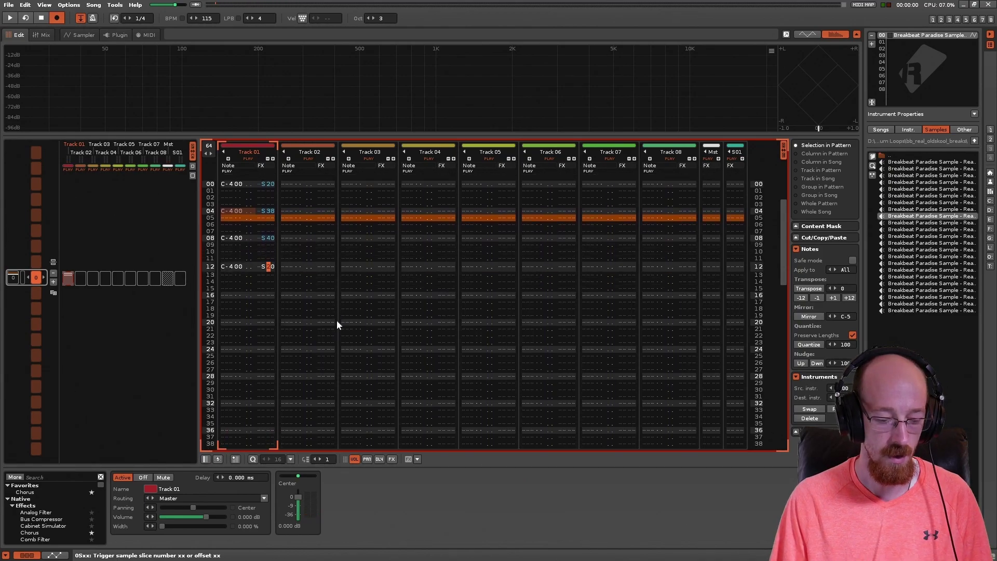
Step: Play the pattern with the waveform shown to check the four offset positions, stop playback and return to the pattern
{"action": "key", "text": "Up"}
{"action": "key", "text": "Up"}
{"action": "key", "text": "Up"}
{"action": "key", "text": "F3"}
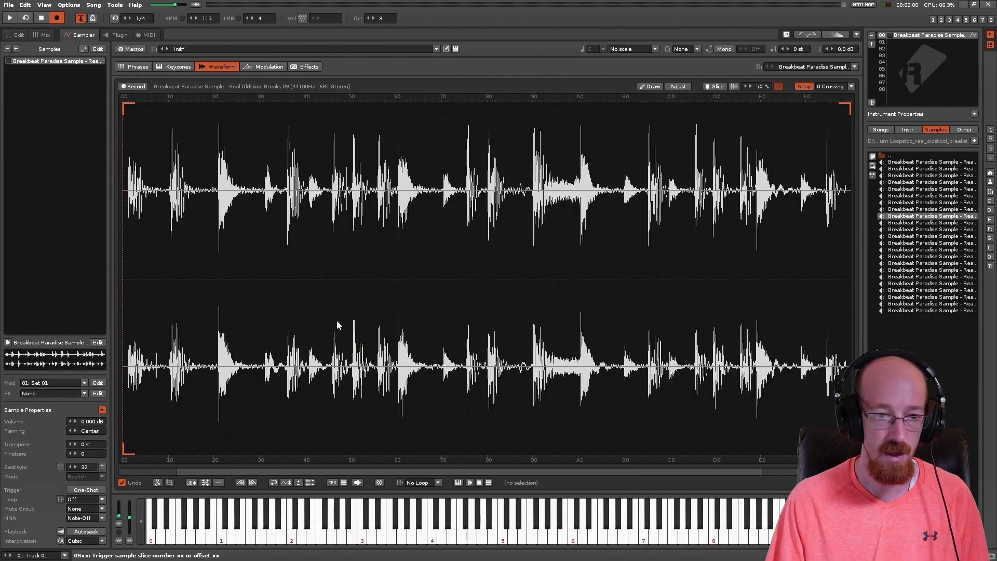
{"action": "key", "text": "space"}
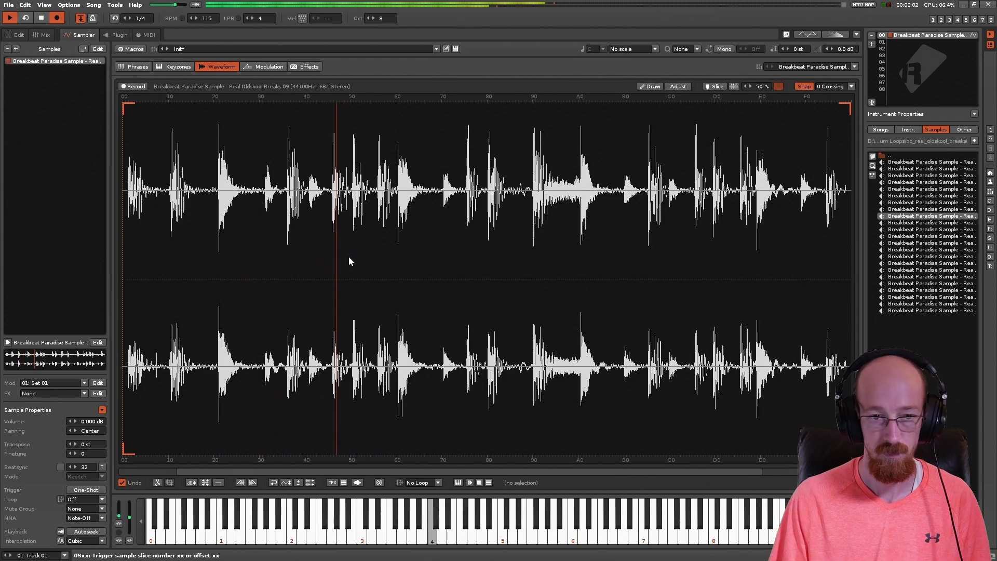
{"action": "left_click", "coordinate": [41, 18]}
{"action": "left_click", "coordinate": [16, 35]}
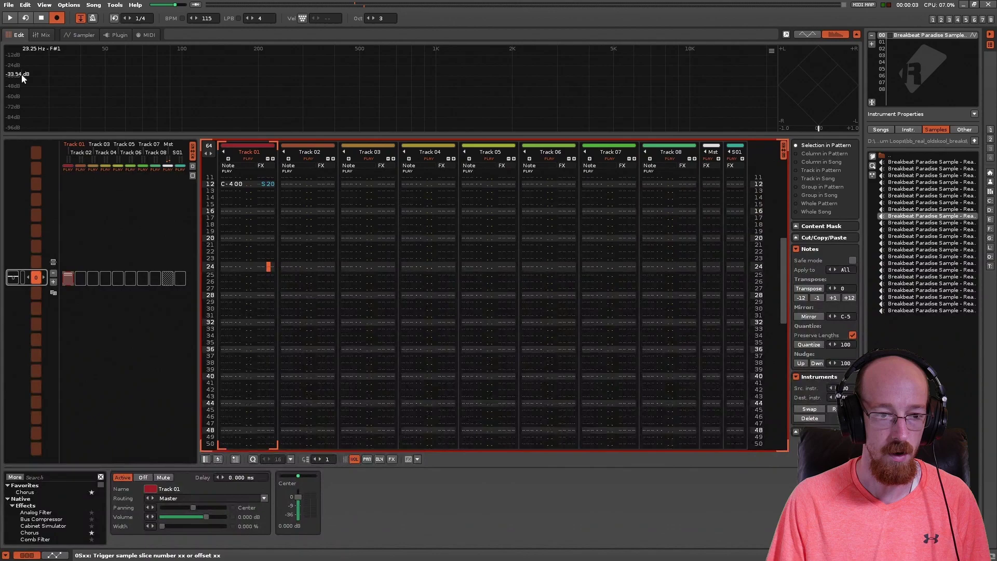
Step: Delete the notes and offset commands below line 00 in Track 01, and select the C-4 note at line 00
{"action": "scroll", "coordinate": [257, 229], "scroll_direction": "up", "scroll_amount": 6}
{"action": "left_click_drag", "start_coordinate": [224, 253], "coordinate": [271, 341]}
{"action": "key", "text": "Delete"}
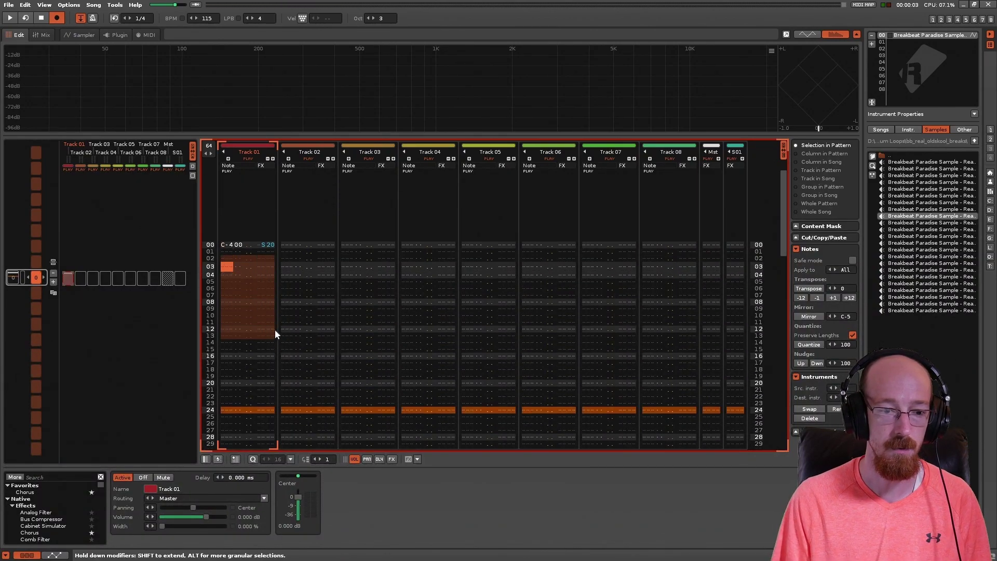
{"action": "key", "text": "Up"}
{"action": "key", "text": "Up"}
{"action": "key", "text": "Up"}
{"action": "key", "text": "Right"}
{"action": "key", "text": "Right"}
{"action": "key", "text": "Left"}
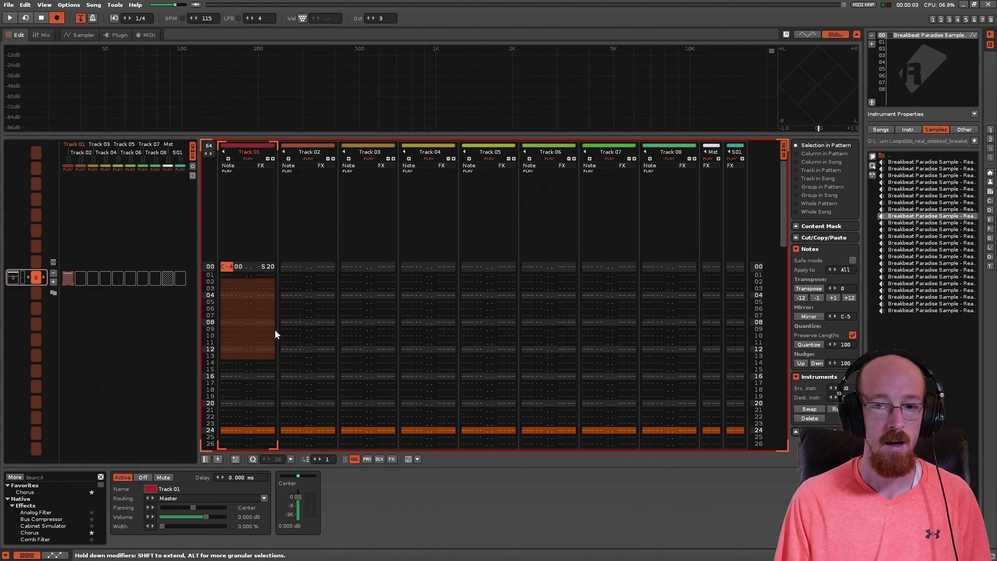
{"action": "left_click", "coordinate": [227, 270]}
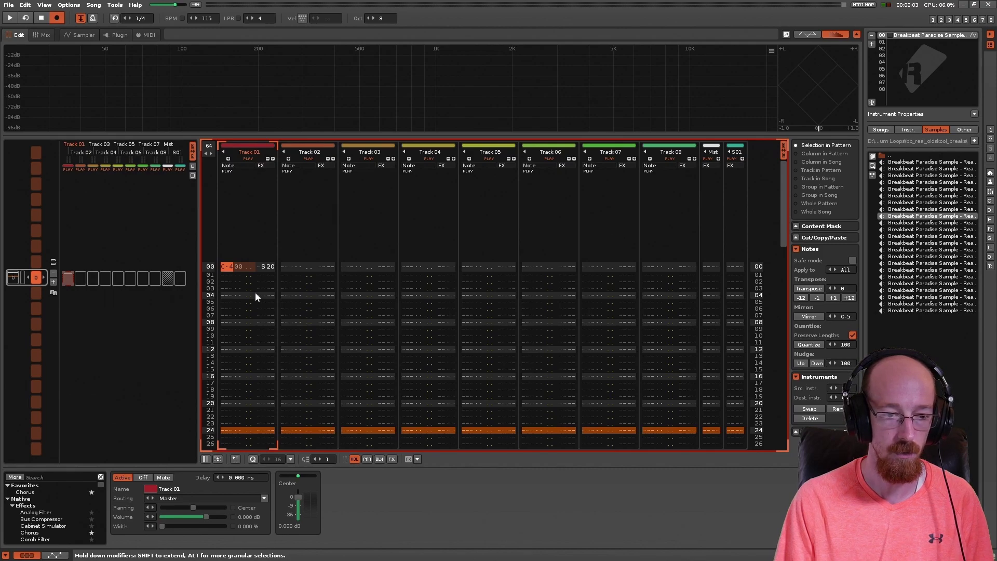
Step: Try filling every line of Track 01 with the C-4 note from line 00, and undo the fill
{"action": "key", "text": "ctrl+shift+v"}
{"action": "key", "text": "Left"}
{"action": "key", "text": "Up"}
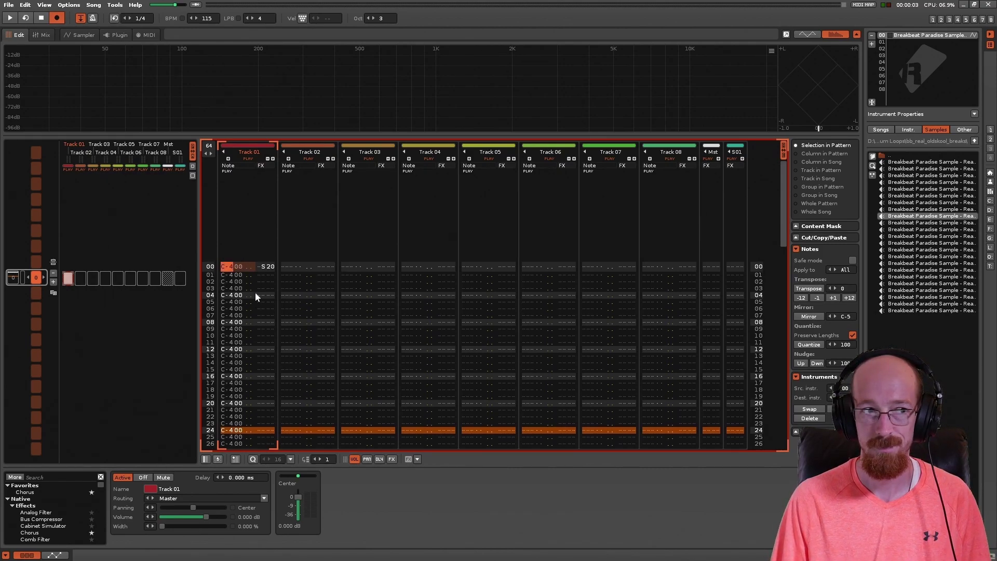
{"action": "key", "text": "ctrl+z"}
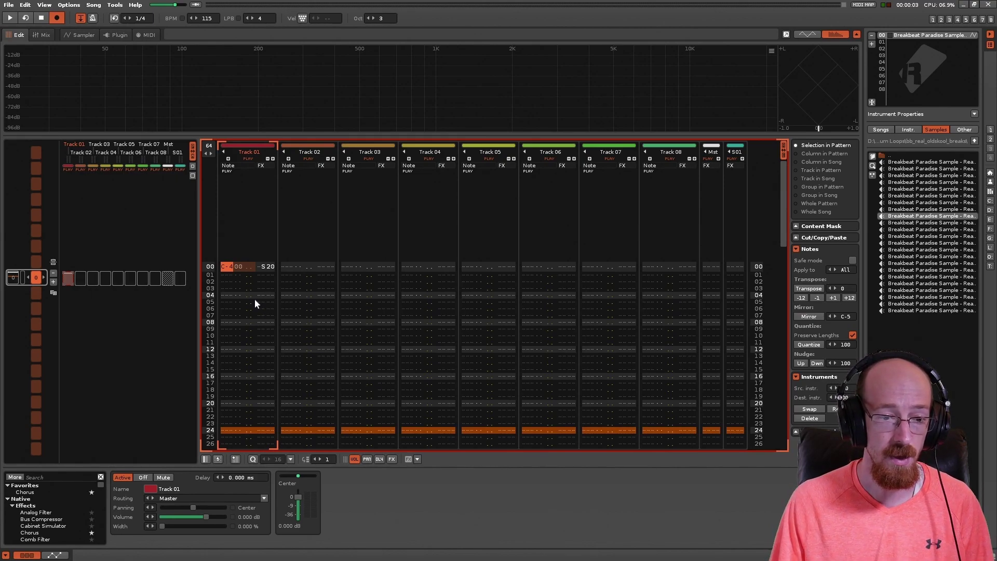
Step: Enable Beatsync for the breakbeat sample and play the pattern with S20 on line 00 to hear the offset
{"action": "left_click", "coordinate": [262, 273]}
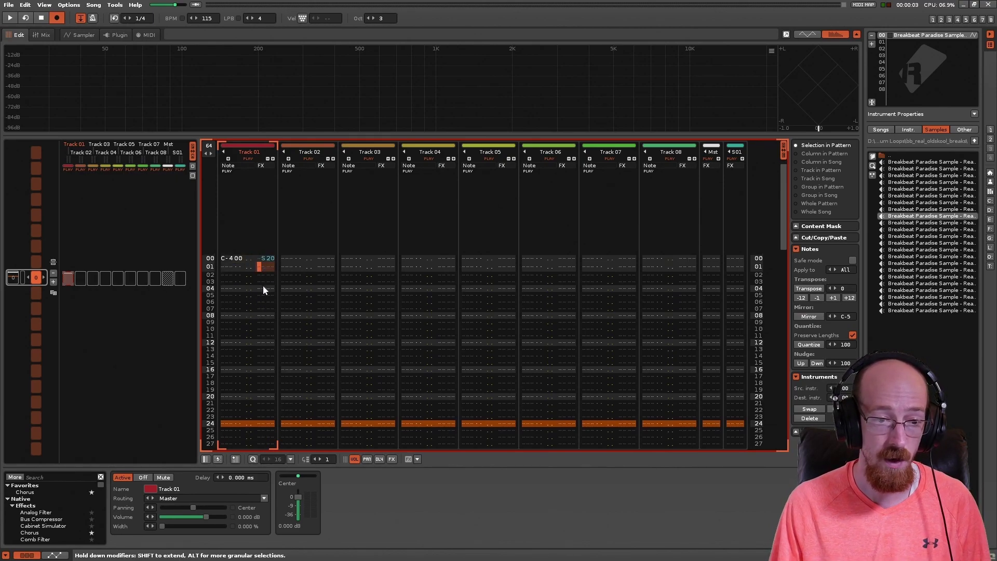
{"action": "left_click", "coordinate": [265, 259]}
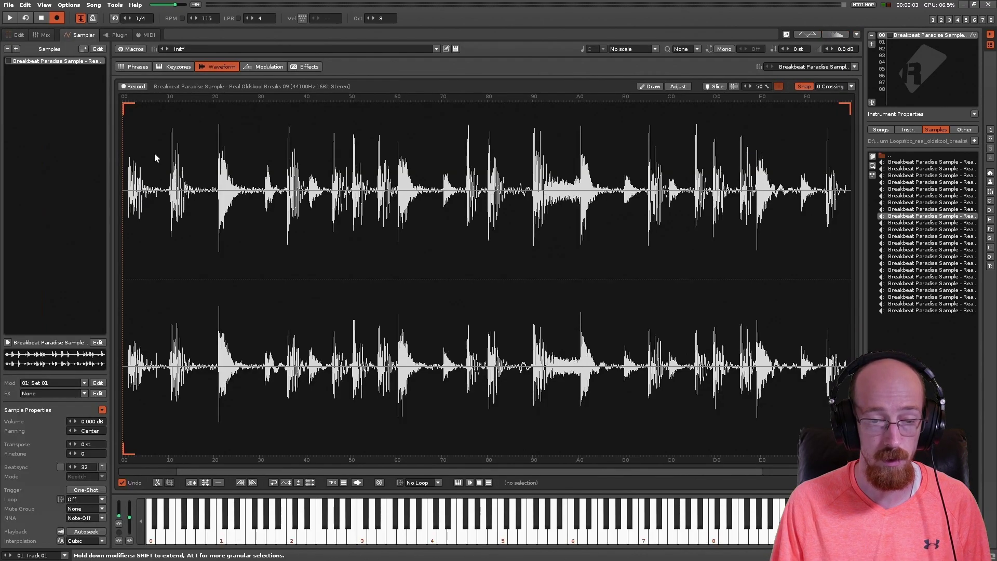
{"action": "left_click", "coordinate": [78, 35]}
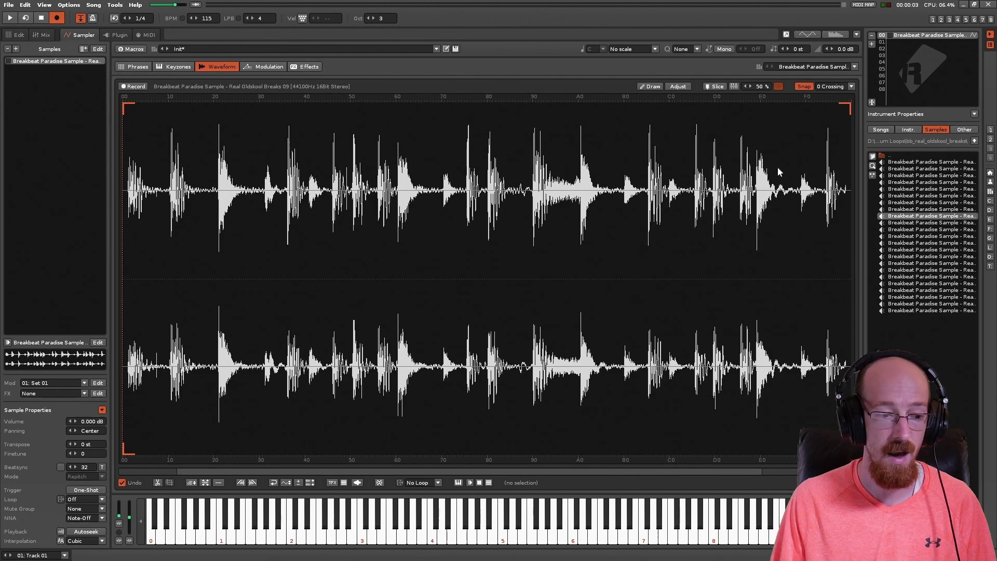
{"action": "left_click", "coordinate": [61, 467]}
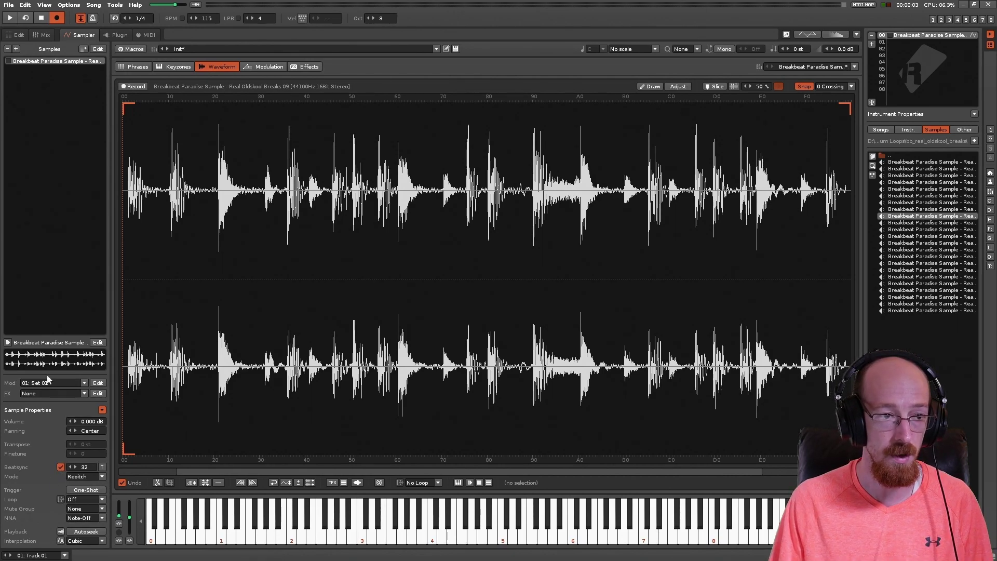
{"action": "left_click", "coordinate": [15, 36]}
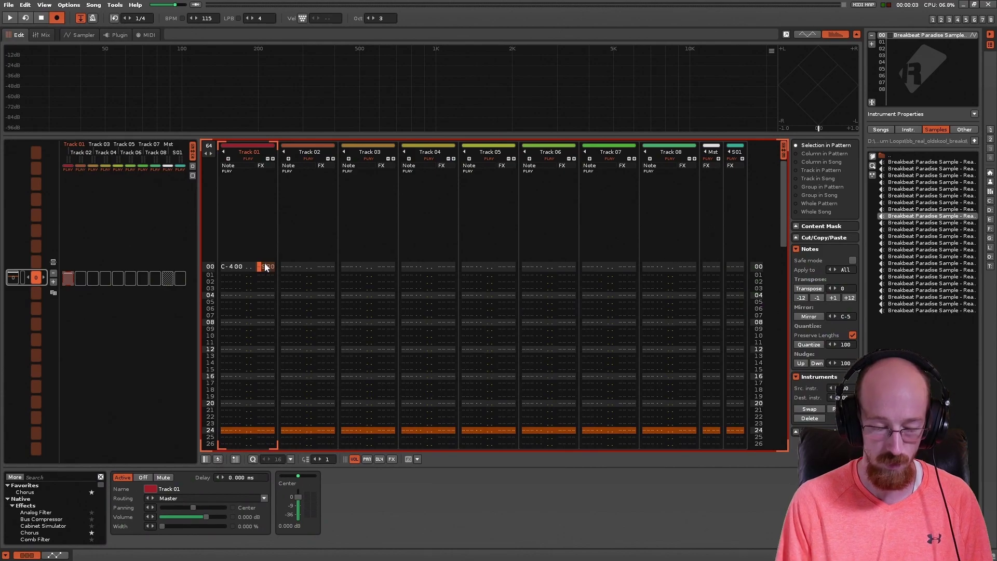
{"action": "key", "text": "space"}
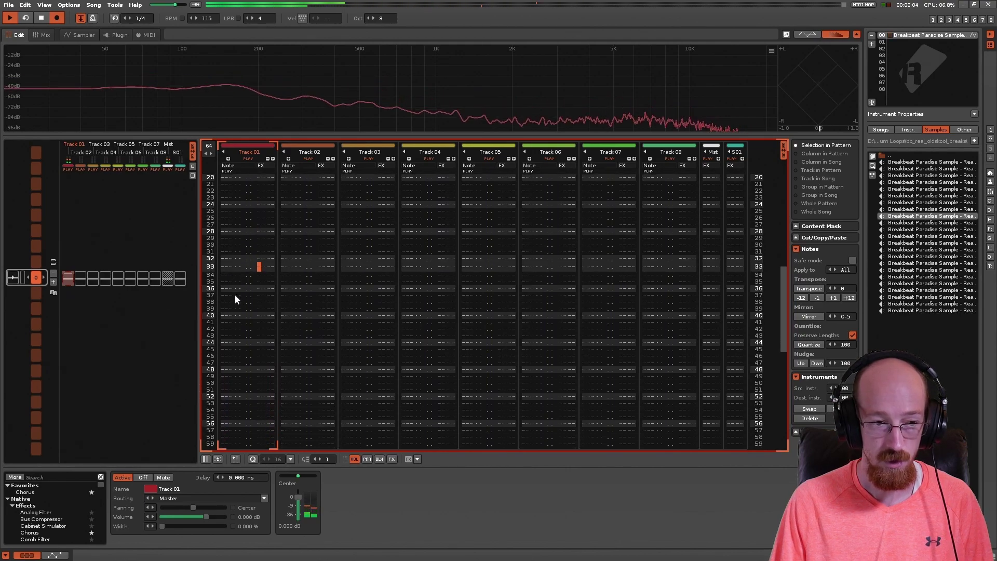
{"action": "key", "text": "space"}
Step: Turn Beatsync off for the breakbeat sample and return to the pattern editor
{"action": "left_click", "coordinate": [81, 35]}
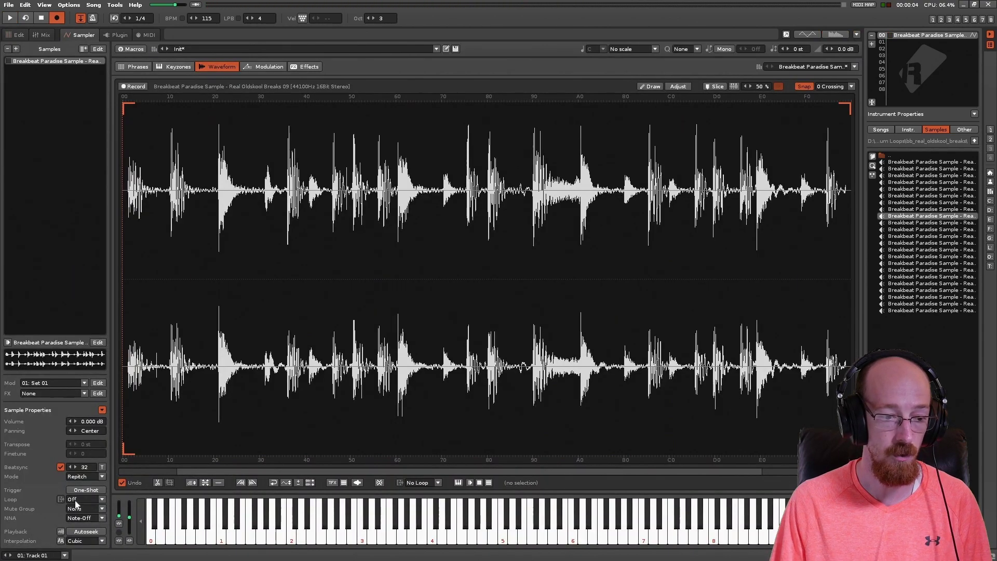
{"action": "left_click", "coordinate": [61, 466]}
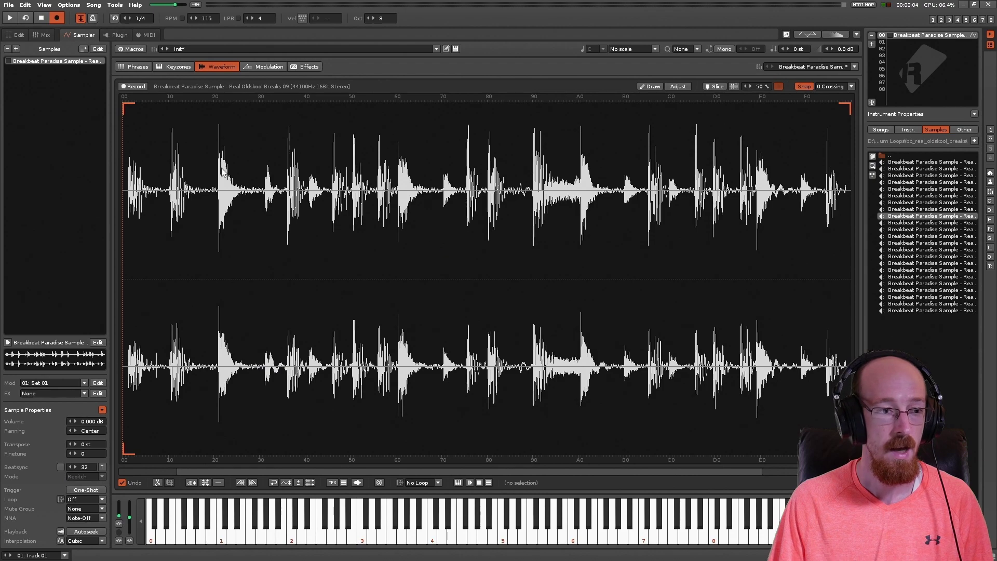
{"action": "left_click", "coordinate": [16, 35]}
Step: Clear the offset command at line 00 and fill all lines of Track 01 with its C-4 note
{"action": "scroll", "coordinate": [244, 221], "scroll_direction": "down", "scroll_amount": 5}
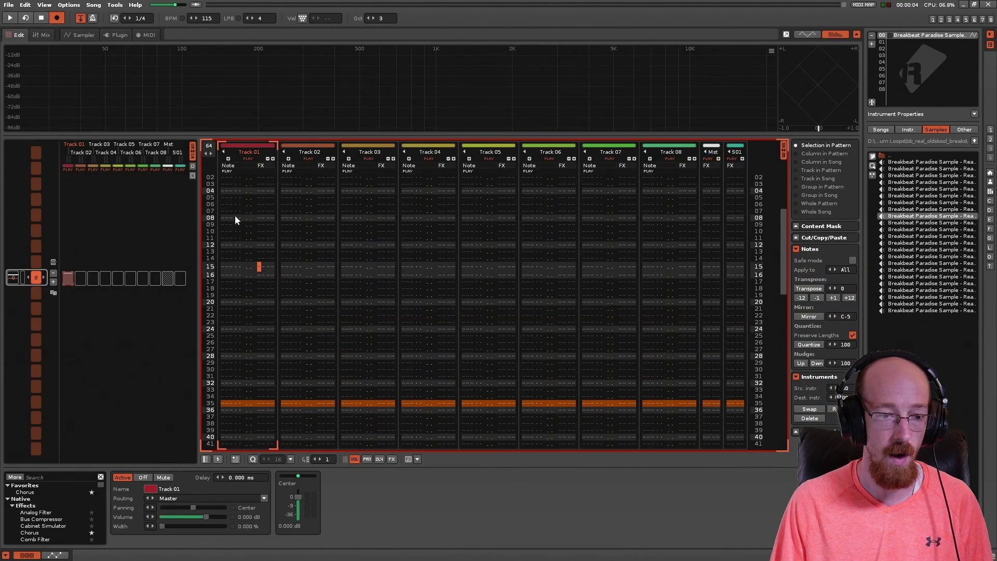
{"action": "scroll", "coordinate": [239, 229], "scroll_direction": "up", "scroll_amount": 5}
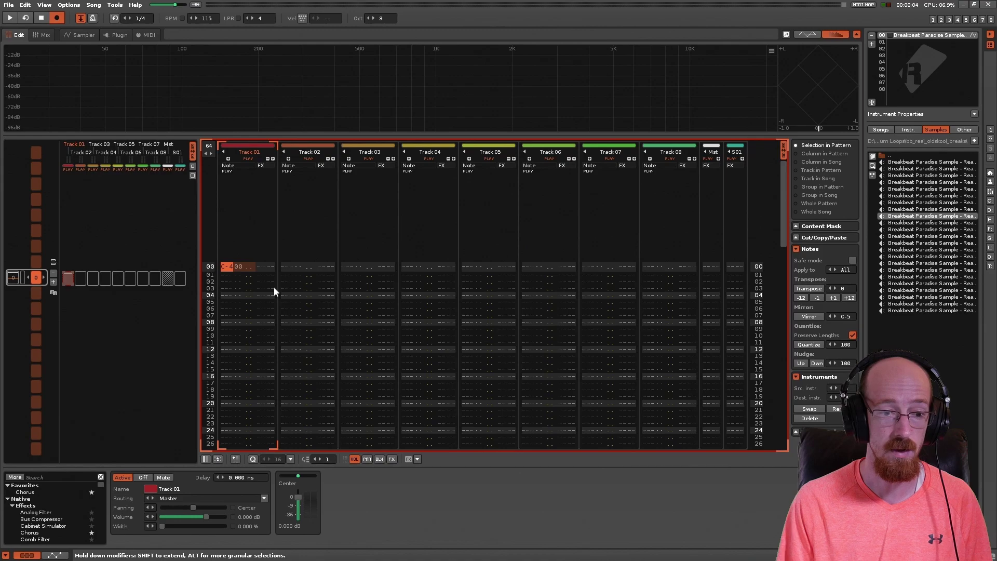
{"action": "key", "text": "ctrl+f"}
Step: Add the sample-offset command S00 to the note at line 00 of Track 01
{"action": "key", "text": "Right"}
{"action": "key", "text": "Right"}
{"action": "key", "text": "Right"}
{"action": "key", "text": "Right"}
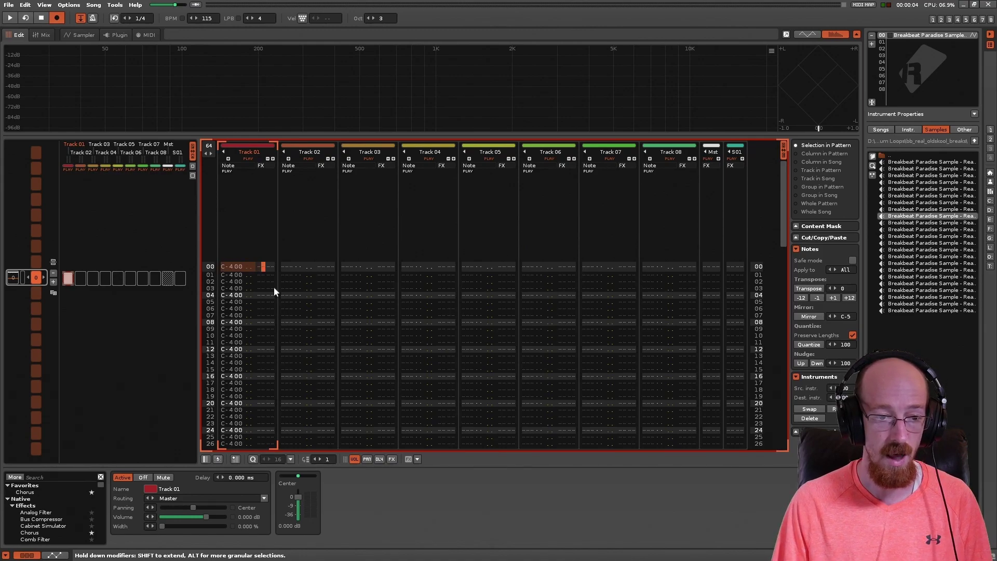
{"action": "key", "text": "s"}
{"action": "key", "text": "Up"}
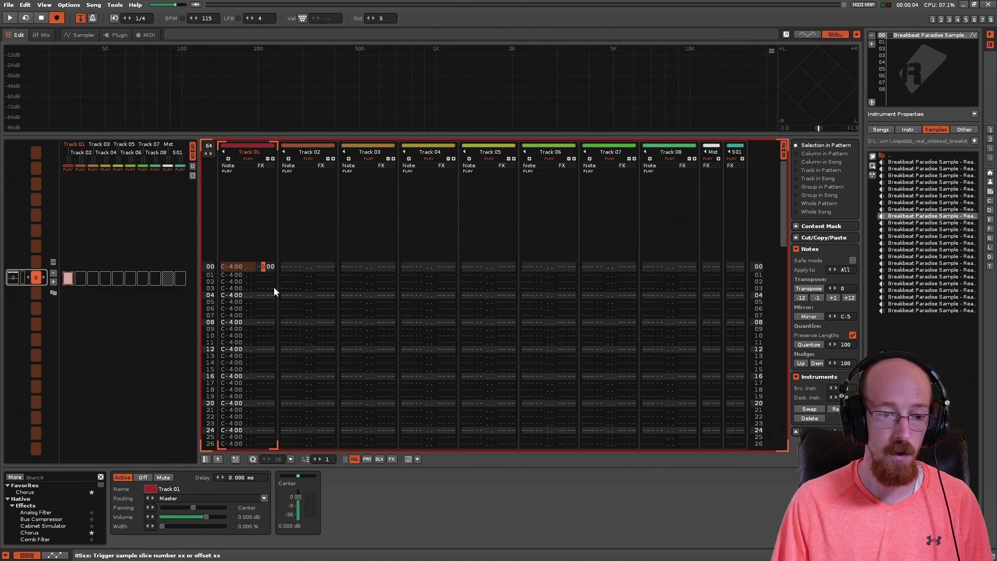
Step: Add the sample-offset command SFF to the note at line 31 of Track 01
{"action": "key", "text": "Down"}
{"action": "key", "text": "Down"}
{"action": "key", "text": "Down"}
{"action": "key", "text": "Down"}
{"action": "key", "text": "Down"}
{"action": "key", "text": "Down"}
{"action": "key", "text": "Down"}
{"action": "key", "text": "Down"}
{"action": "key", "text": "Down"}
{"action": "key", "text": "Down"}
{"action": "key", "text": "Down"}
{"action": "key", "text": "Down"}
{"action": "key", "text": "Down"}
{"action": "key", "text": "Down"}
{"action": "key", "text": "Down"}
{"action": "key", "text": "Down"}
{"action": "key", "text": "Down"}
{"action": "key", "text": "Down"}
{"action": "key", "text": "Down"}
{"action": "key", "text": "Down"}
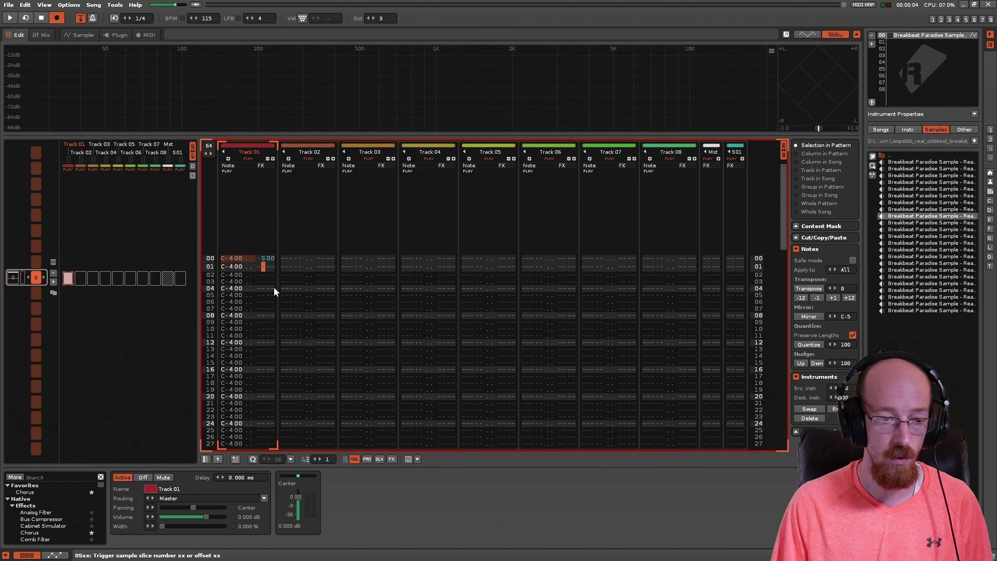
{"action": "key", "text": "Down"}
{"action": "key", "text": "Down"}
{"action": "key", "text": "Down"}
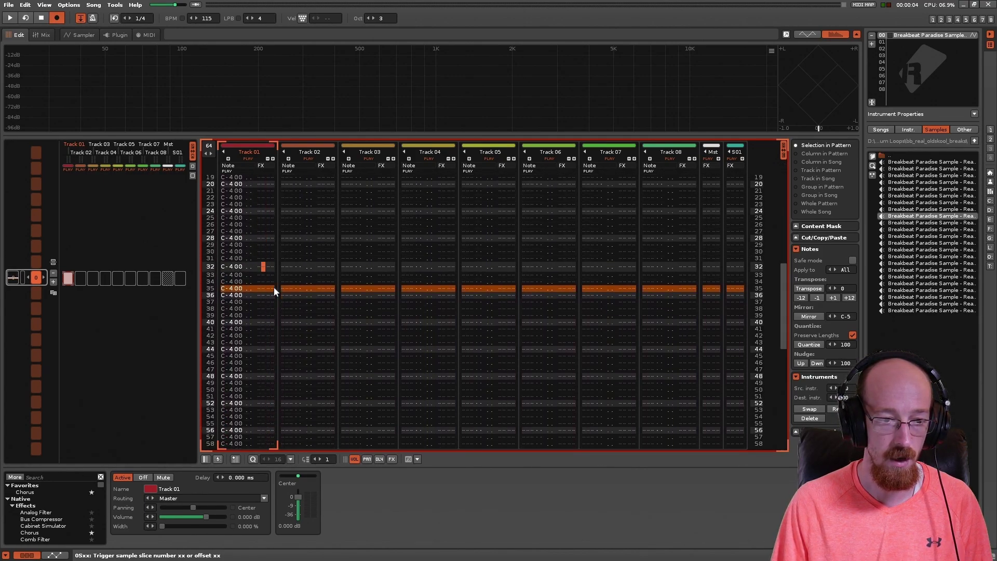
{"action": "type", "text": "s"}
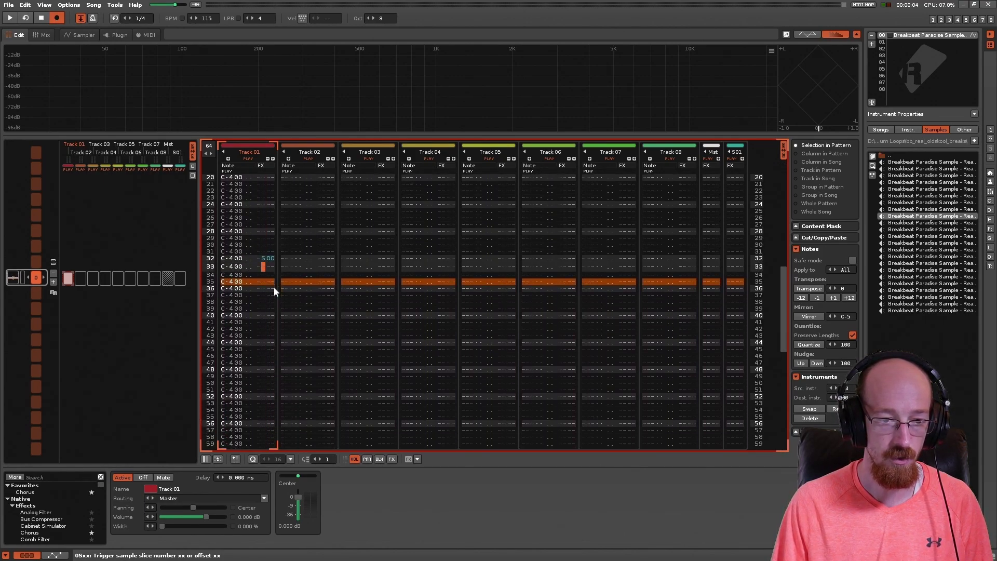
{"action": "key", "text": "BackSpace"}
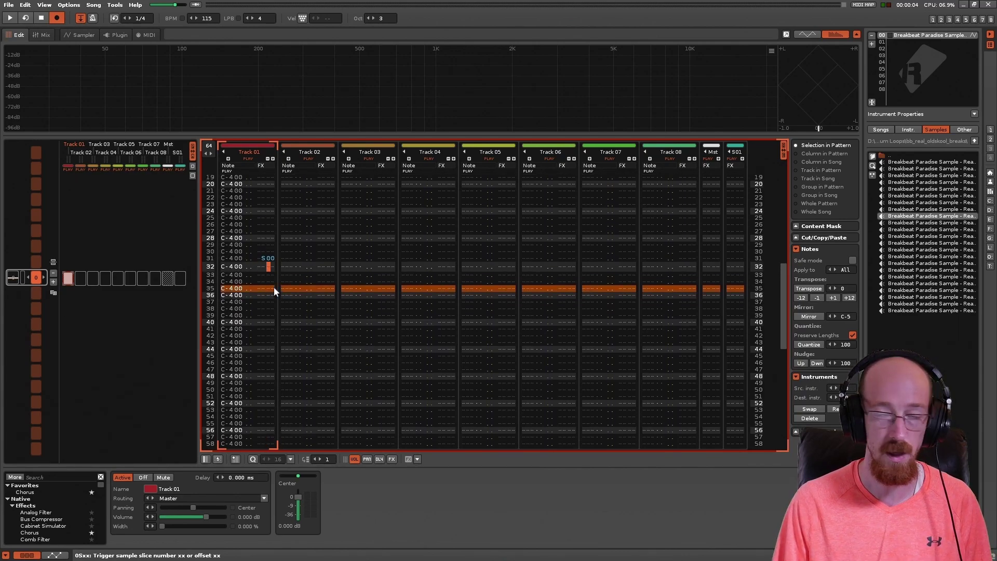
{"action": "key", "text": "Up"}
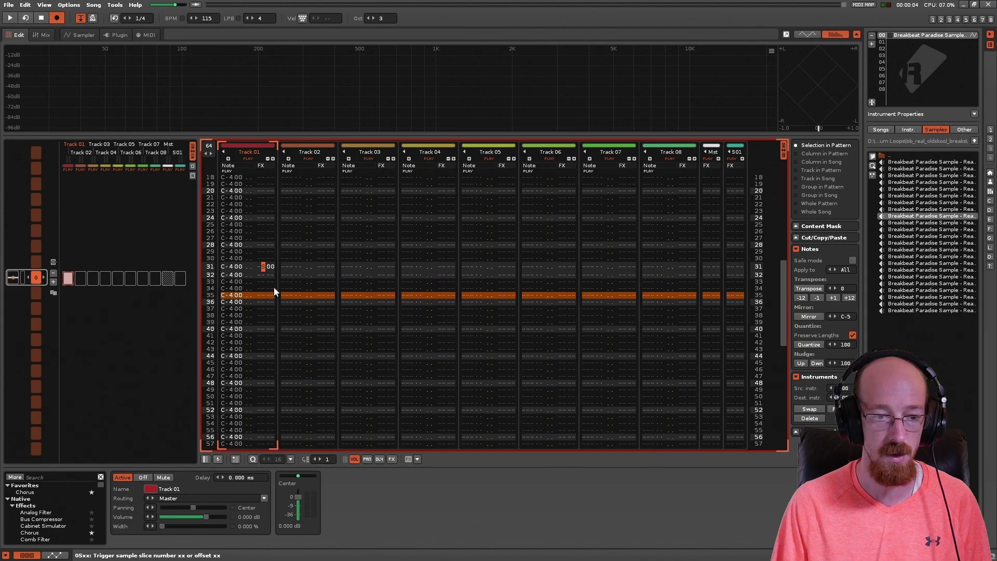
{"action": "key", "text": "Right"}
{"action": "type", "text": "f"}
Step: Select Track 01's effect column from line 31 up to line 00 and interpolate the offset commands from S00 to SFF
{"action": "key", "text": "shift+Up"}
{"action": "key", "text": "shift+Up"}
{"action": "key", "text": "shift+Up"}
{"action": "key", "text": "shift+Up"}
{"action": "key", "text": "shift+Up"}
{"action": "key", "text": "shift+Up"}
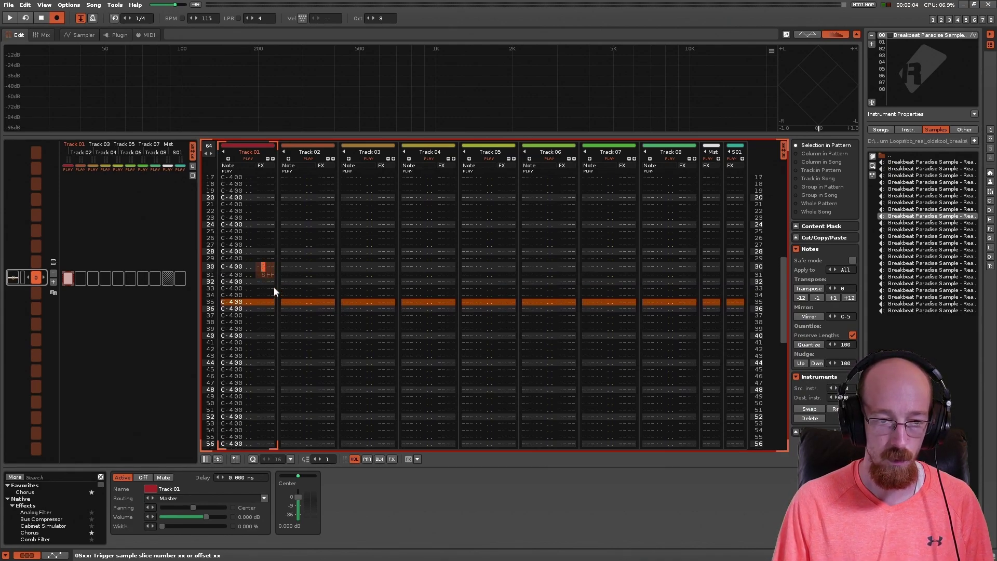
{"action": "key", "text": "shift+Up"}
{"action": "key", "text": "shift+Up"}
{"action": "key", "text": "shift+Up"}
{"action": "key", "text": "shift+Up"}
{"action": "key", "text": "shift+Up"}
{"action": "key", "text": "shift+Up"}
{"action": "key", "text": "shift+Up"}
{"action": "key", "text": "shift+Up"}
{"action": "key", "text": "shift+Up"}
{"action": "key", "text": "shift+Up"}
{"action": "key", "text": "shift+Up"}
{"action": "key", "text": "shift+Up"}
{"action": "key", "text": "shift+Up"}
{"action": "key", "text": "shift+Up"}
{"action": "key", "text": "shift+Up"}
{"action": "key", "text": "shift+Up"}
{"action": "key", "text": "shift+Up"}
{"action": "key", "text": "shift+Up"}
{"action": "key", "text": "shift+Up"}
{"action": "key", "text": "shift+Up"}
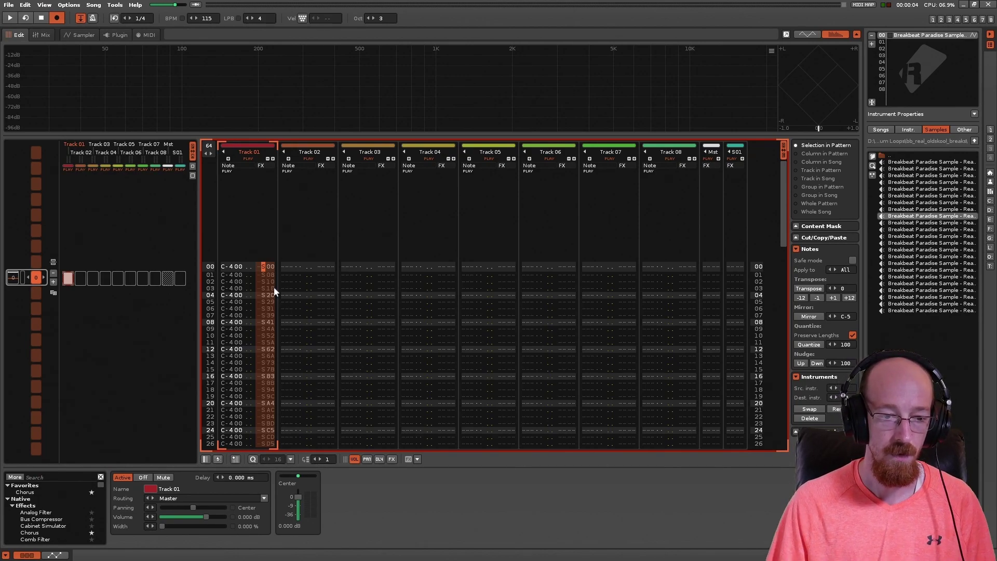
{"action": "key", "text": "ctrl+i"}
{"action": "scroll", "coordinate": [267, 288], "scroll_direction": "down", "scroll_amount": 4}
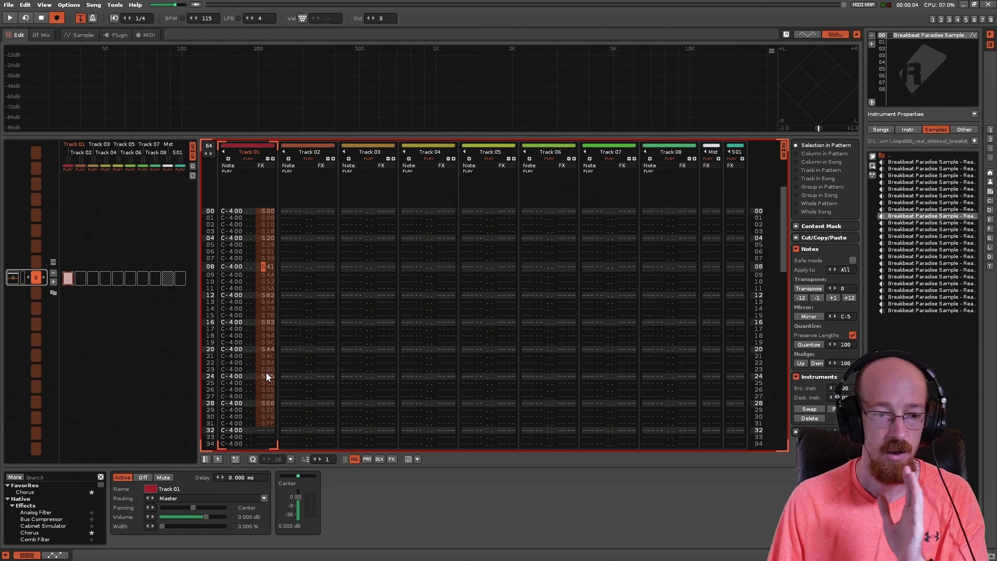
Step: Play the pattern from the start with the sample waveform shown to check the interpolated offsets, stop playback and return to the pattern
{"action": "left_click", "coordinate": [262, 213]}
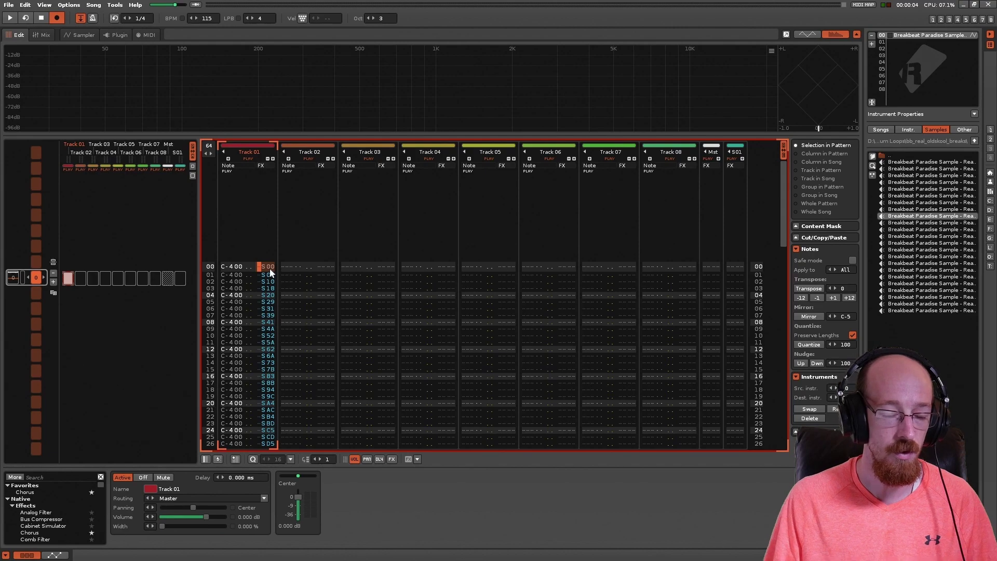
{"action": "scroll", "coordinate": [262, 246], "scroll_direction": "down", "scroll_amount": 2}
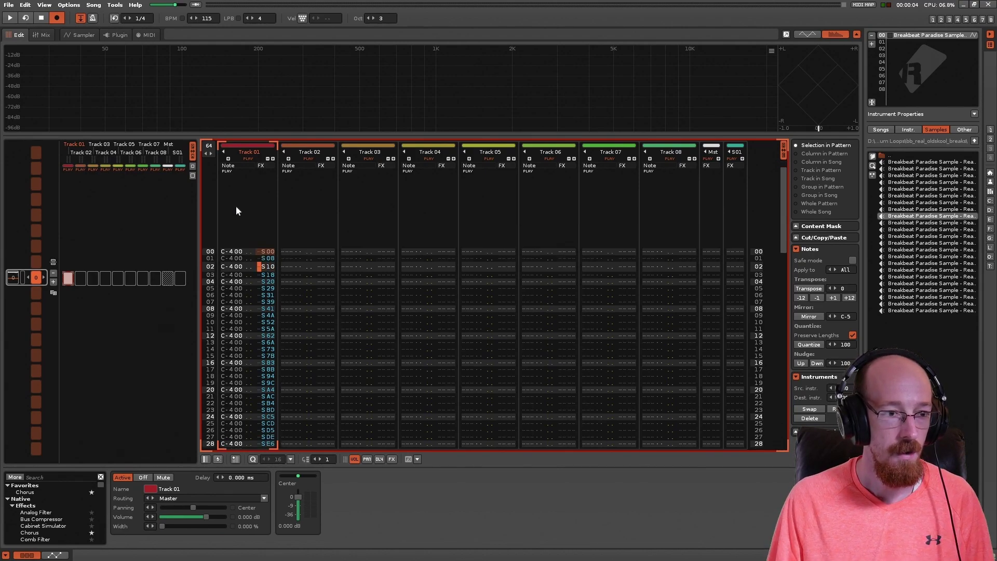
{"action": "left_click", "coordinate": [75, 34]}
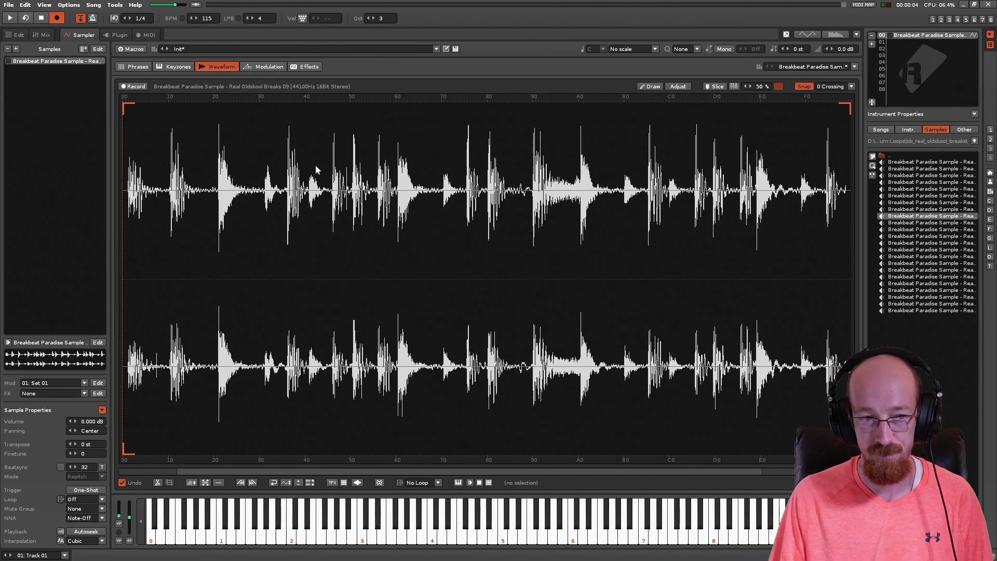
{"action": "key", "text": "space"}
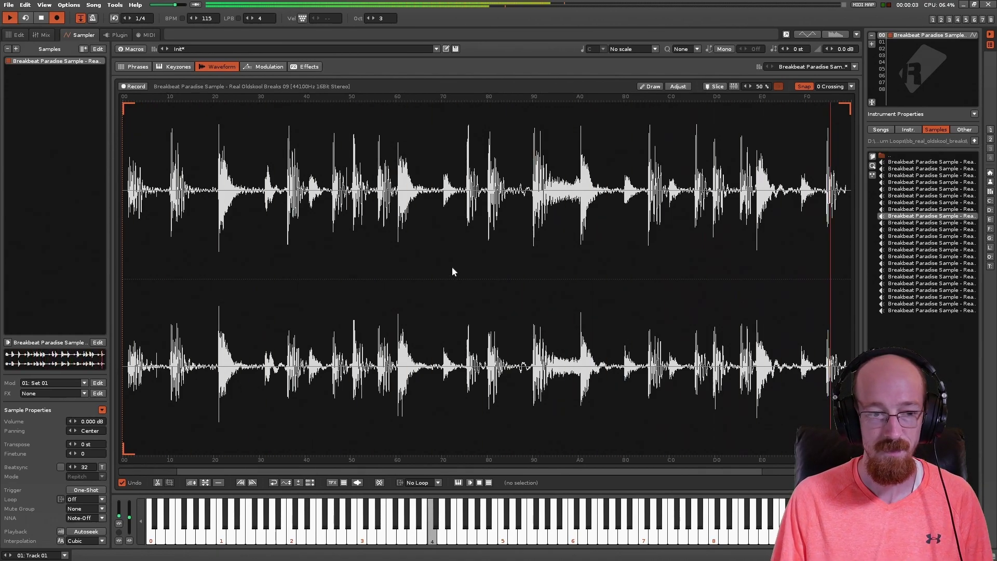
{"action": "key", "text": "space"}
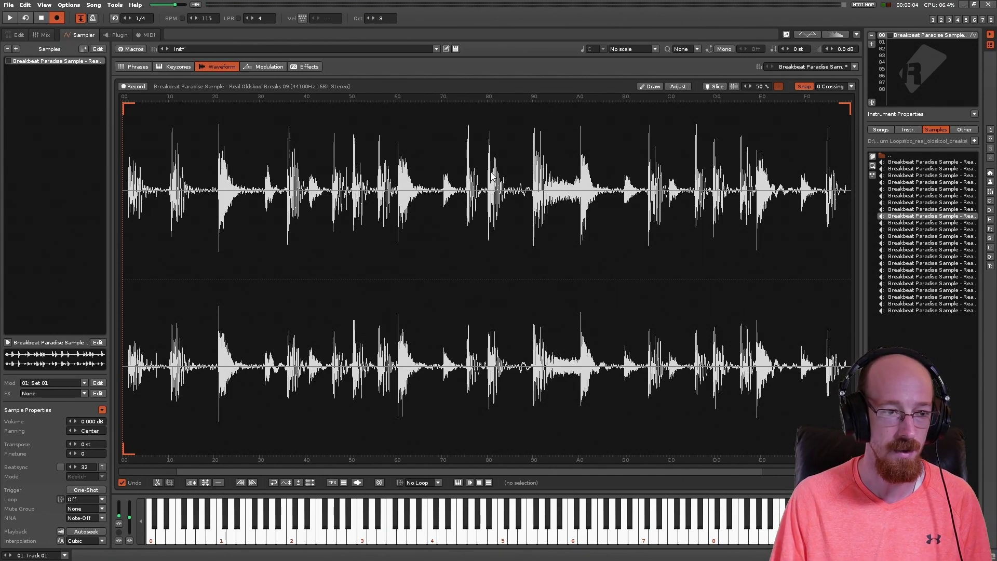
{"action": "left_click", "coordinate": [16, 35]}
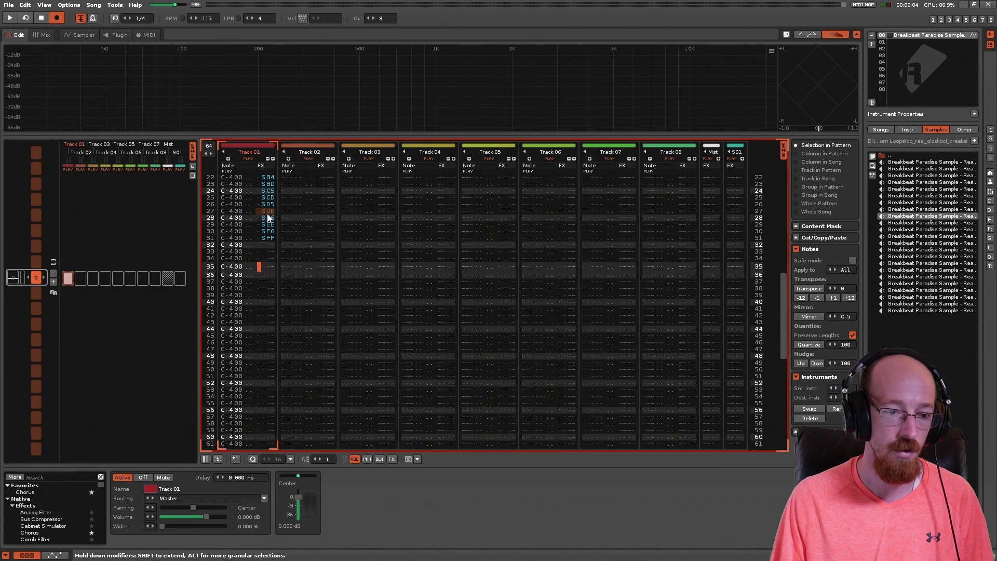
Step: Add a second effect column to Track 01
{"action": "scroll", "coordinate": [280, 253], "scroll_direction": "up", "scroll_amount": 8}
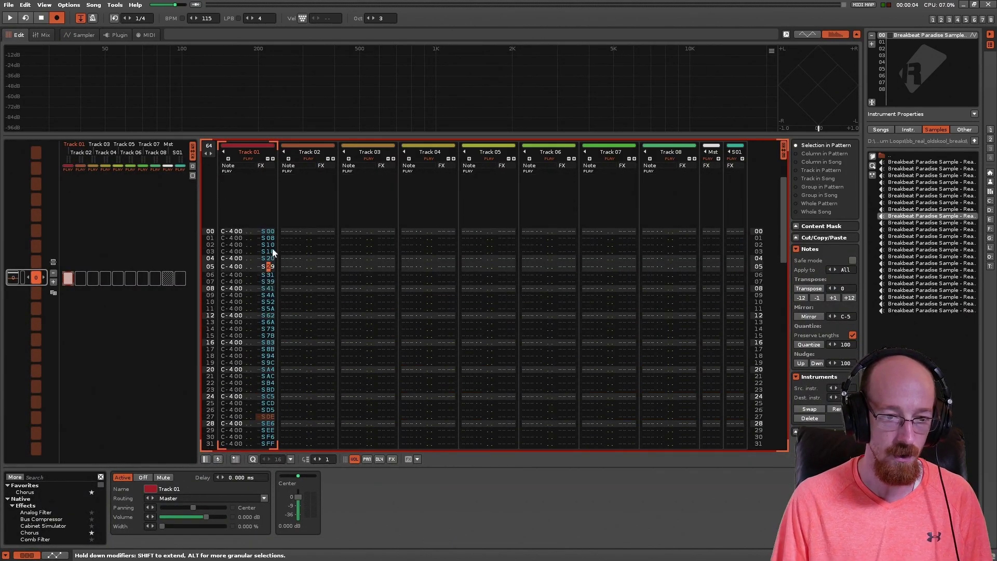
{"action": "key", "text": "ctrl+shift+e"}
{"action": "key", "text": "Right"}
{"action": "key", "text": "Right"}
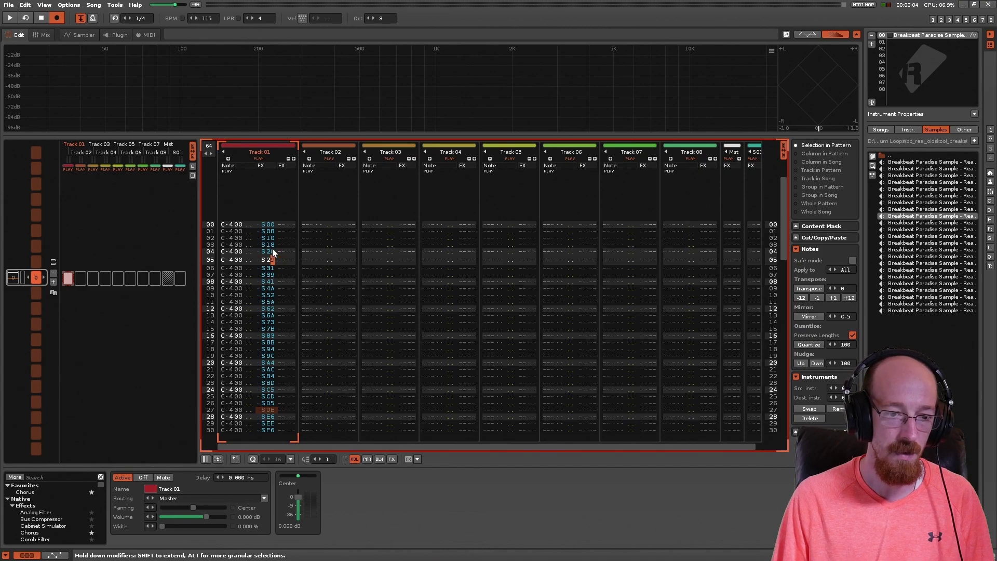
Step: Examine the digits of the interpolated offset commands in Track 01 between lines 00 and 14
{"action": "key", "text": "Up"}
{"action": "key", "text": "Up"}
{"action": "key", "text": "Left"}
{"action": "key", "text": "Up"}
{"action": "key", "text": "Up"}
{"action": "key", "text": "Left"}
{"action": "key", "text": "Up"}
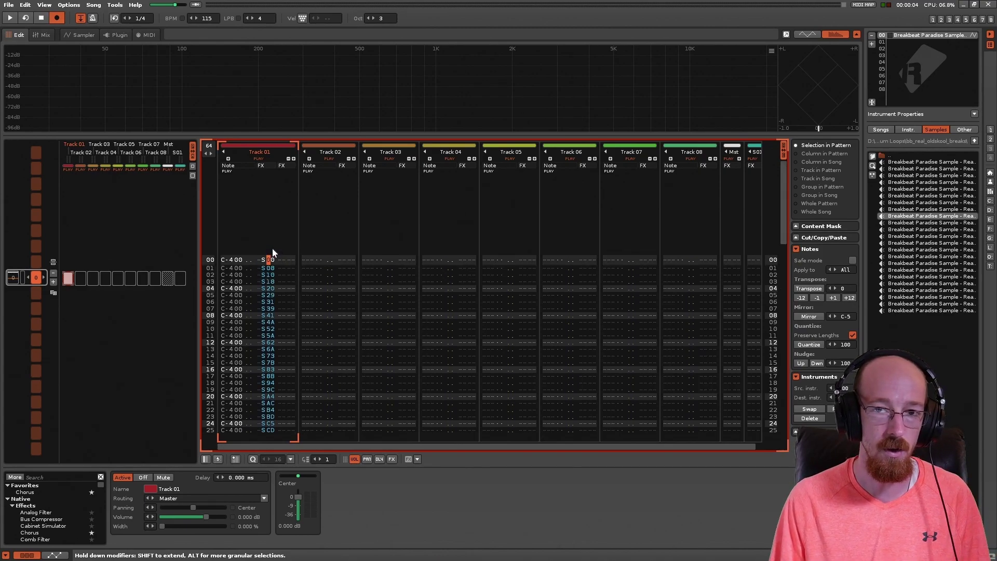
{"action": "key", "text": "Down"}
{"action": "key", "text": "Down"}
{"action": "key", "text": "Down"}
{"action": "key", "text": "Down"}
{"action": "key", "text": "Down"}
{"action": "key", "text": "Down"}
{"action": "key", "text": "Down"}
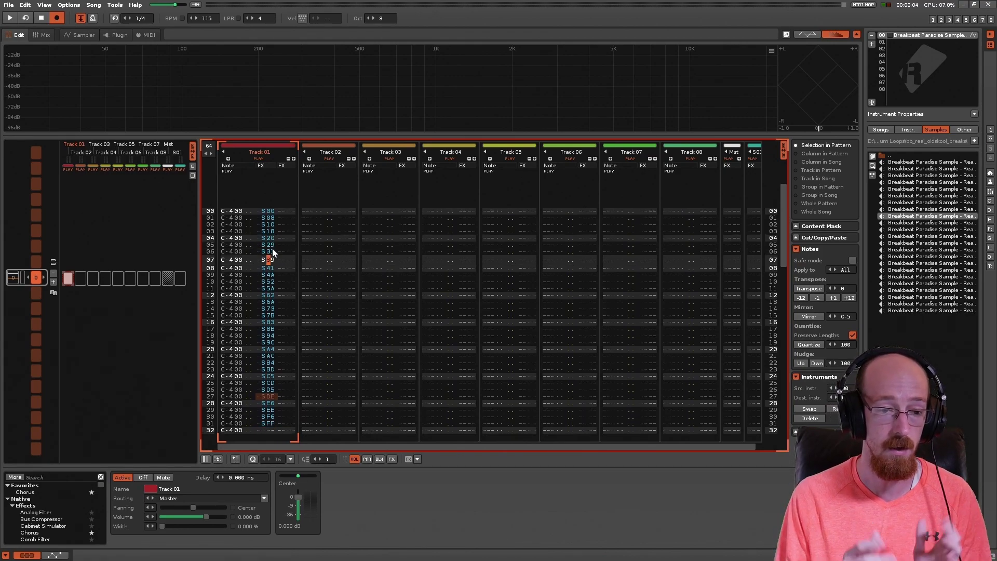
{"action": "key", "text": "Right"}
{"action": "key", "text": "Right"}
{"action": "key", "text": "Left"}
{"action": "key", "text": "Left"}
{"action": "key", "text": "Left"}
{"action": "key", "text": "Left"}
{"action": "key", "text": "Left"}
{"action": "key", "text": "Up"}
{"action": "key", "text": "Up"}
{"action": "key", "text": "Up"}
{"action": "key", "text": "Up"}
{"action": "key", "text": "Right"}
{"action": "key", "text": "Down"}
{"action": "key", "text": "Down"}
{"action": "key", "text": "Down"}
{"action": "key", "text": "Down"}
{"action": "key", "text": "Down"}
{"action": "key", "text": "Down"}
{"action": "key", "text": "Down"}
{"action": "key", "text": "Down"}
{"action": "key", "text": "Down"}
{"action": "key", "text": "Down"}
{"action": "key", "text": "Down"}
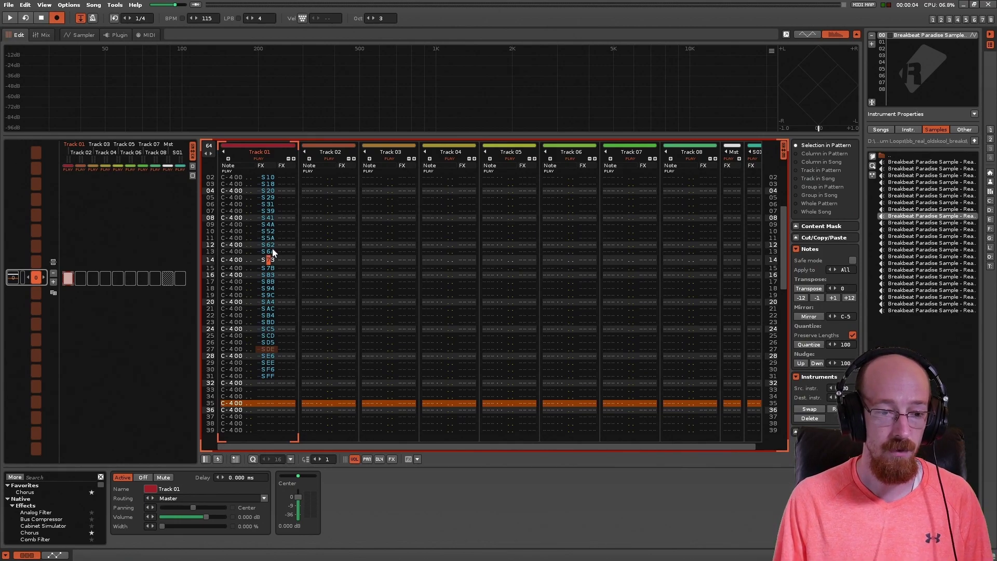
Step: Enter a U30 pitch-slide command in Track 01's second effect column on line 08
{"action": "key", "text": "Left"}
{"action": "key", "text": "Left"}
{"action": "key", "text": "Left"}
{"action": "key", "text": "Left"}
{"action": "key", "text": "Left"}
{"action": "key", "text": "Up"}
{"action": "key", "text": "Up"}
{"action": "key", "text": "Up"}
{"action": "key", "text": "Up"}
{"action": "key", "text": "Up"}
{"action": "key", "text": "Up"}
{"action": "key", "text": "Up"}
{"action": "key", "text": "Up"}
{"action": "key", "text": "Up"}
{"action": "key", "text": "Up"}
{"action": "key", "text": "Down"}
{"action": "key", "text": "Down"}
{"action": "key", "text": "Down"}
{"action": "key", "text": "Down"}
{"action": "key", "text": "Right"}
{"action": "key", "text": "Right"}
{"action": "key", "text": "Right"}
{"action": "key", "text": "Right"}
{"action": "key", "text": "Right"}
{"action": "key", "text": "Right"}
{"action": "key", "text": "Right"}
{"action": "key", "text": "Right"}
{"action": "type", "text": "u30"}
Step: Enter a run of U pitch-slide commands followed by D commands in Track 01's second effect column, from line 08 down to line 16
{"action": "key", "text": "Left"}
{"action": "key", "text": "Left"}
{"action": "key", "text": "Left"}
{"action": "key", "text": "Left"}
{"action": "key", "text": "Left"}
{"action": "key", "text": "Left"}
{"action": "key", "text": "Left"}
{"action": "key", "text": "Left"}
{"action": "key", "text": "Down"}
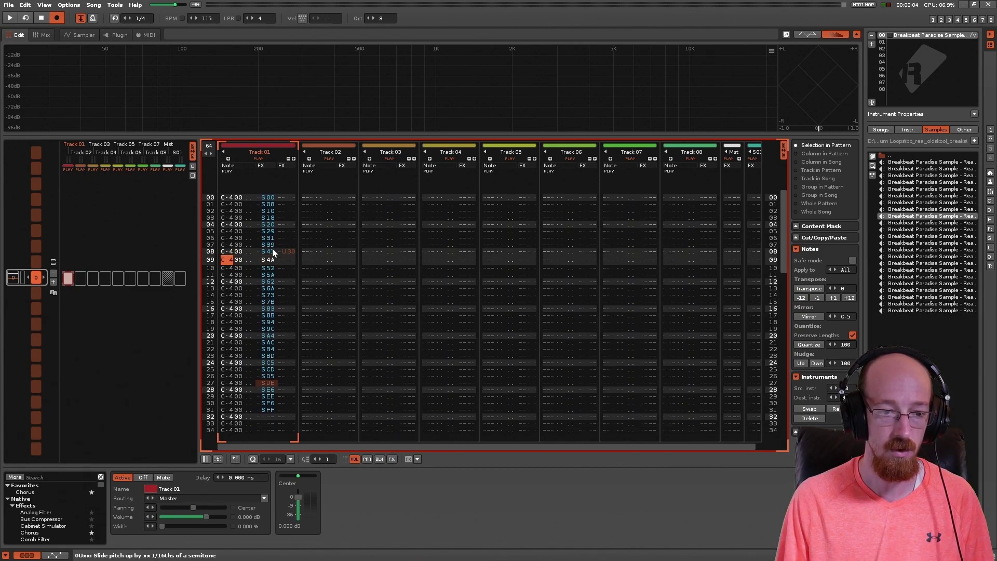
{"action": "key", "text": "Right"}
{"action": "key", "text": "Right"}
{"action": "key", "text": "Right"}
{"action": "key", "text": "Right"}
{"action": "key", "text": "Up"}
{"action": "key", "text": "Right"}
{"action": "key", "text": "Right"}
{"action": "key", "text": "Right"}
{"action": "key", "text": "Right"}
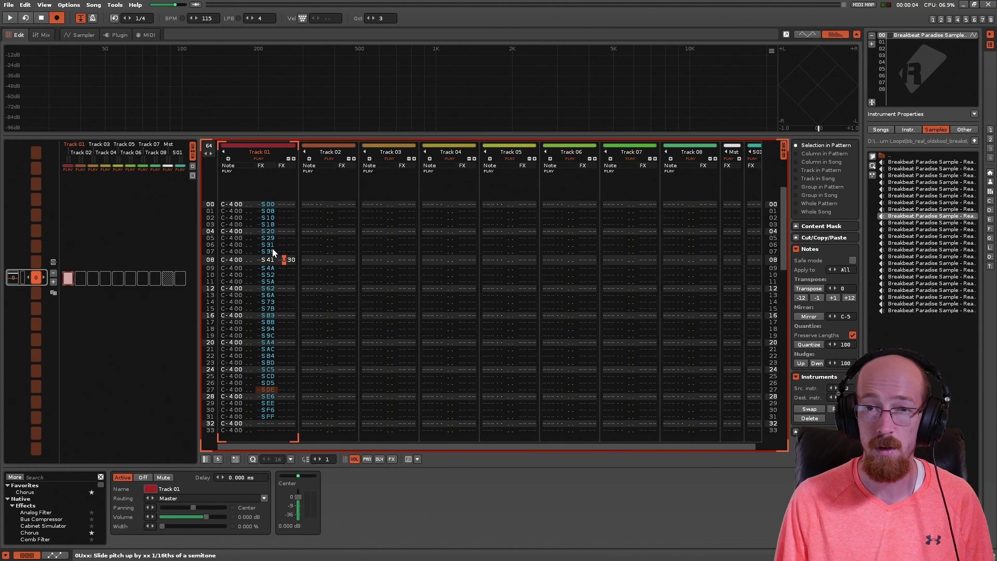
{"action": "type", "text": "uuuu"}
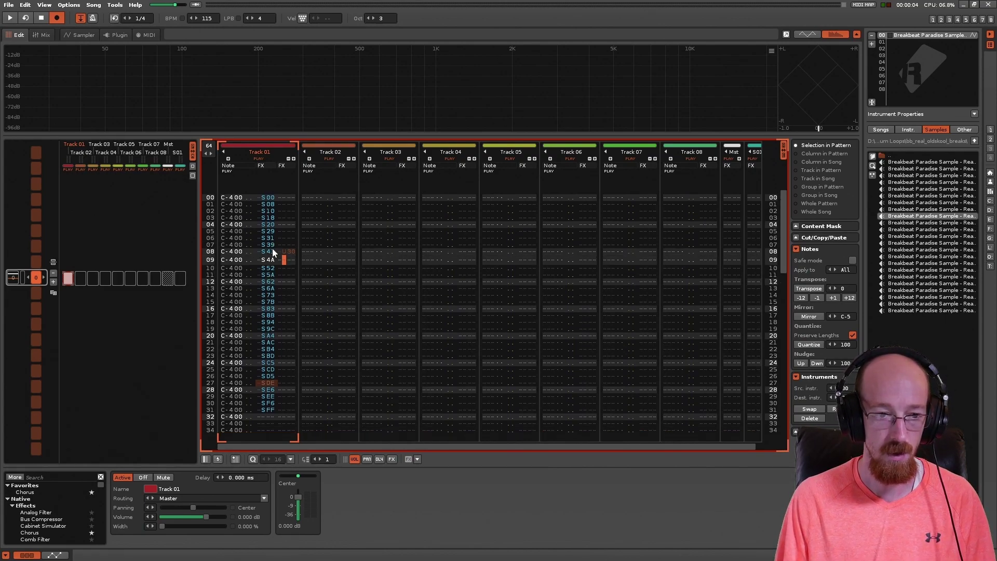
{"action": "type", "text": "ddddd"}
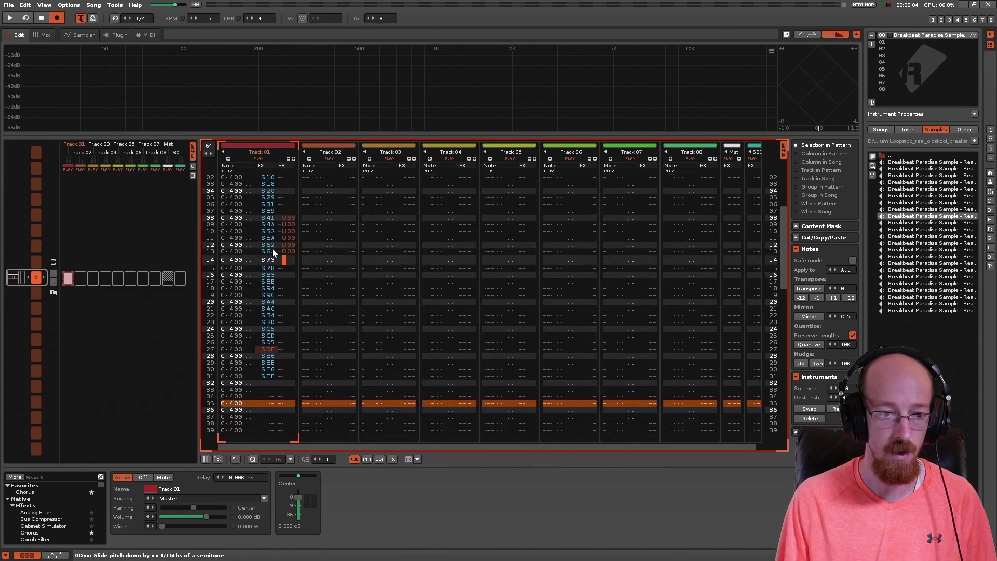
Step: Review the pitch-slide commands on lines 08 to 16, play the pattern to hear them and stop playback
{"action": "key", "text": "Up"}
{"action": "key", "text": "Up"}
{"action": "key", "text": "Up"}
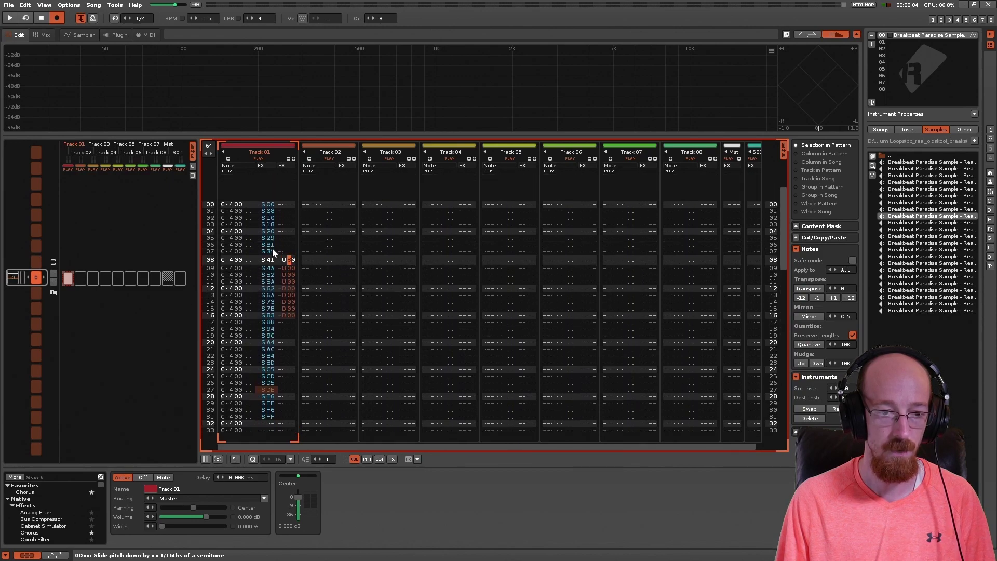
{"action": "key", "text": "Up"}
{"action": "key", "text": "Down"}
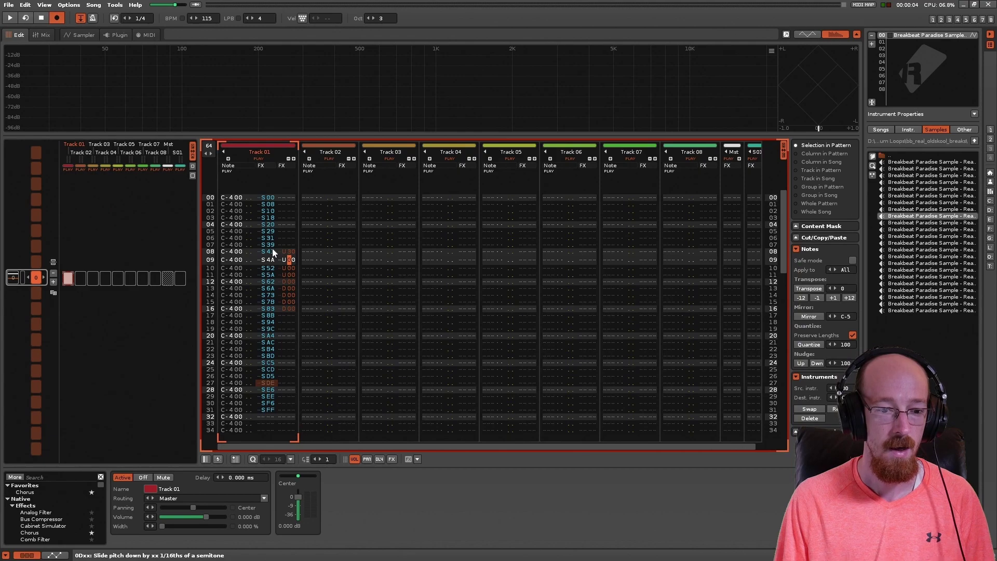
{"action": "key", "text": "Down"}
{"action": "key", "text": "Down"}
{"action": "key", "text": "Down"}
{"action": "key", "text": "Down"}
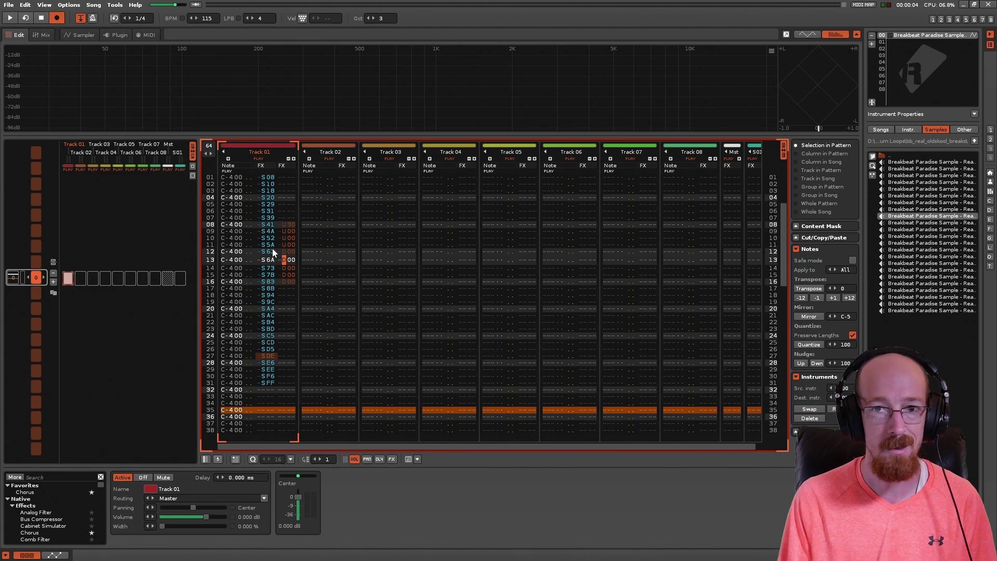
{"action": "key", "text": "space"}
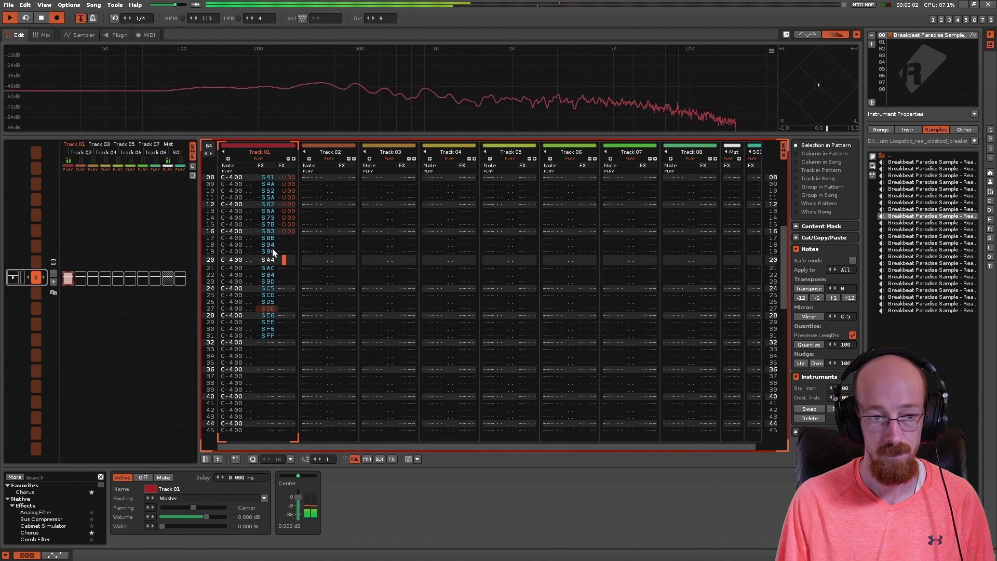
{"action": "key", "text": "space"}
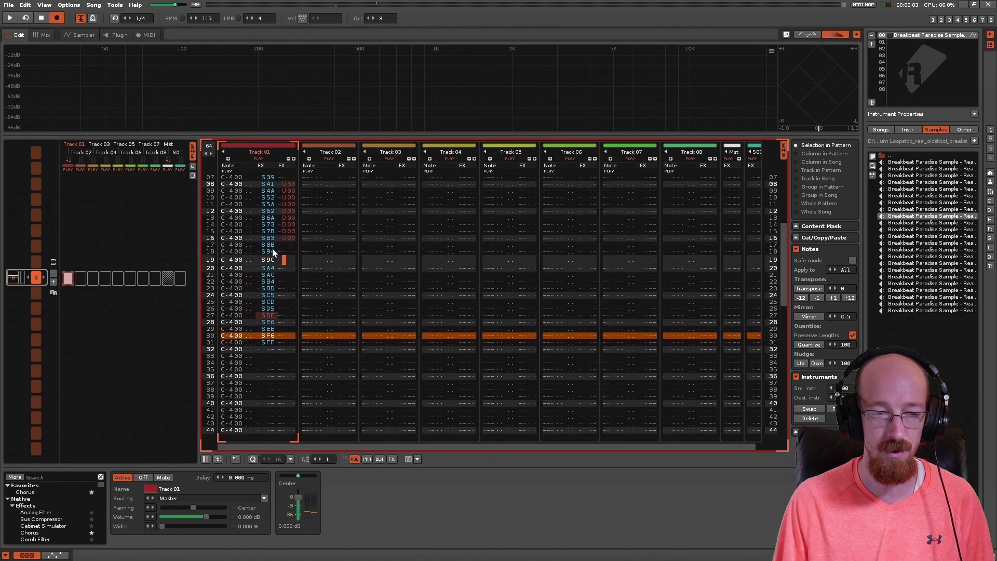
Step: Clear the pitch-slide commands from Track 01's second effect column on lines 08 to 16
{"action": "scroll", "coordinate": [272, 251], "scroll_direction": "down", "scroll_amount": 2}
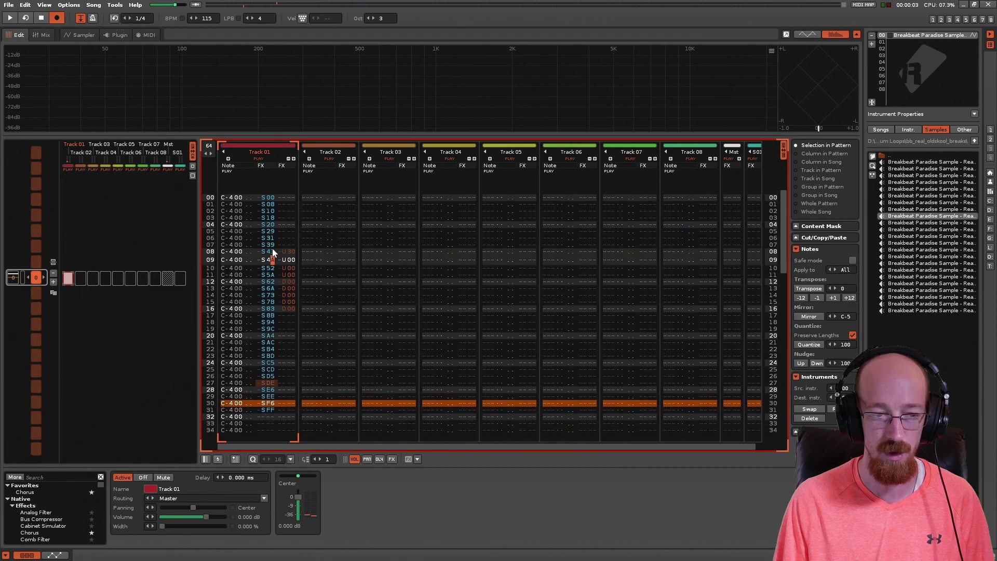
{"action": "scroll", "coordinate": [272, 252], "scroll_direction": "down", "scroll_amount": 2}
{"action": "scroll", "coordinate": [272, 252], "scroll_direction": "up", "scroll_amount": 1}
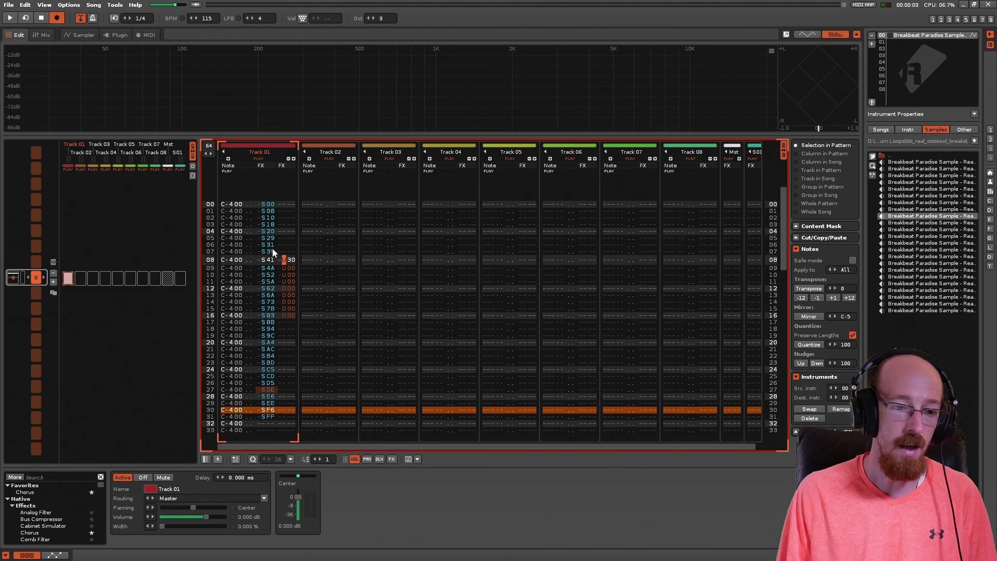
{"action": "key", "text": "Left"}
{"action": "key", "text": "Right"}
{"action": "key", "text": "Right"}
{"action": "key", "text": "Right"}
{"action": "key", "text": "Down"}
{"action": "key", "text": "Down"}
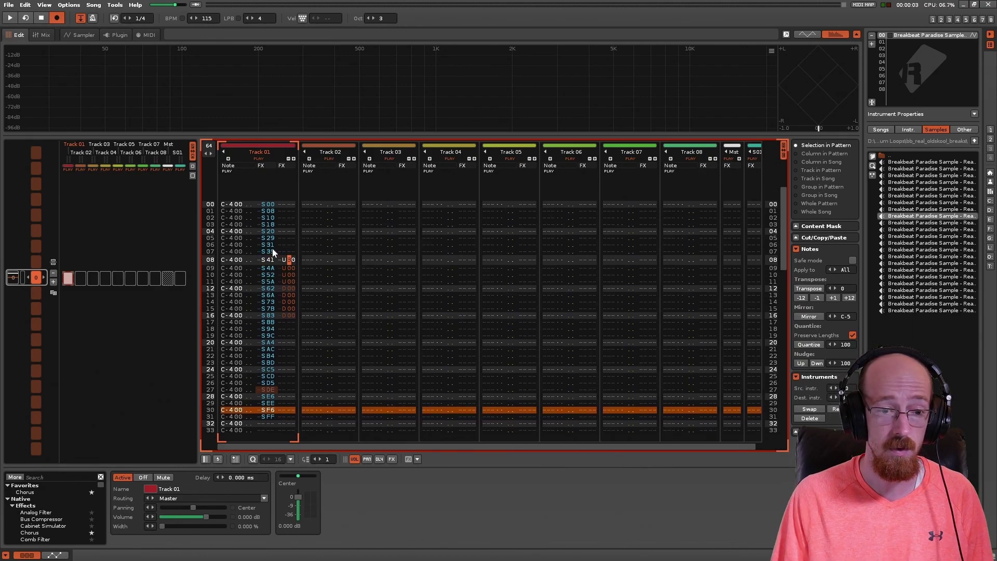
{"action": "key", "text": "Down"}
{"action": "key", "text": "Down"}
{"action": "key", "text": "Down"}
{"action": "key", "text": "Down"}
{"action": "key", "text": "Down"}
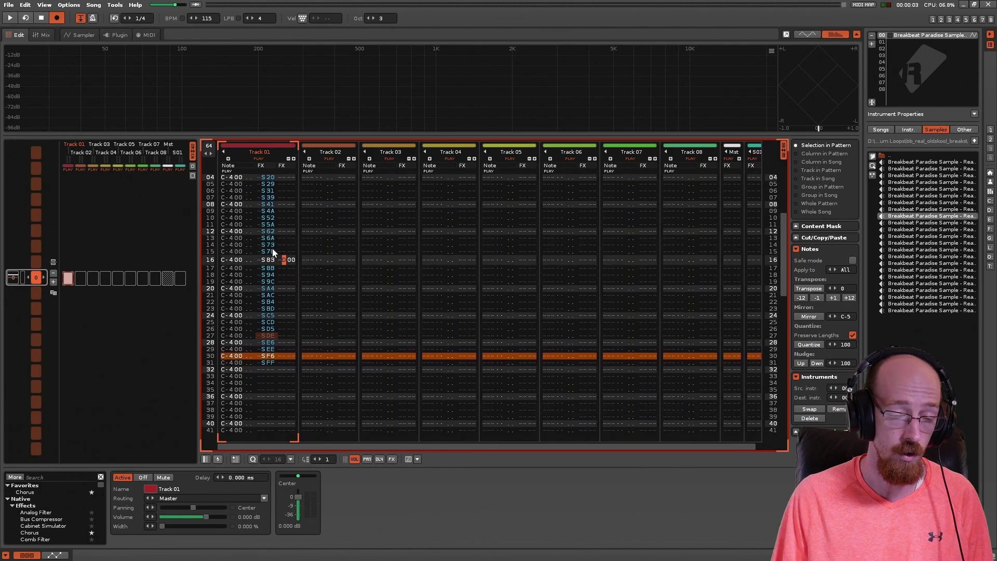
{"action": "key", "text": "Left"}
{"action": "key", "text": "Left"}
{"action": "key", "text": "Left"}
Step: Delete Track 01's notes on lines 01 to 03, keeping their sample-offset commands
{"action": "key", "text": "Up"}
{"action": "key", "text": "Up"}
{"action": "key", "text": "Up"}
{"action": "key", "text": "Up"}
{"action": "key", "text": "Up"}
{"action": "key", "text": "Up"}
{"action": "key", "text": "Up"}
{"action": "key", "text": "Up"}
{"action": "key", "text": "Up"}
{"action": "key", "text": "Up"}
{"action": "key", "text": "Up"}
{"action": "key", "text": "Up"}
{"action": "key", "text": "Up"}
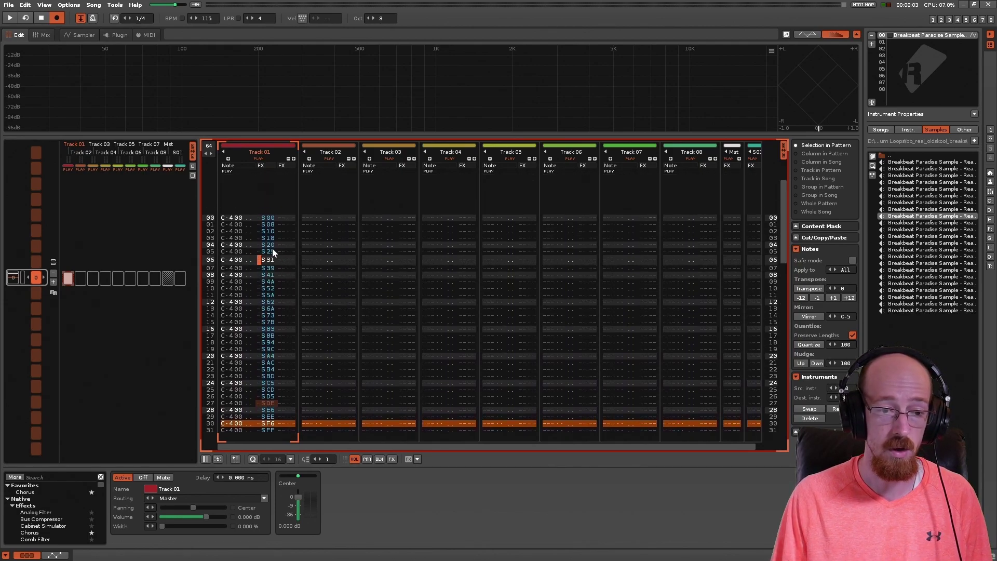
{"action": "key", "text": "Left"}
{"action": "key", "text": "Up"}
{"action": "key", "text": "Up"}
{"action": "key", "text": "Left"}
{"action": "key", "text": "Left"}
{"action": "key", "text": "Left"}
{"action": "key", "text": "Left"}
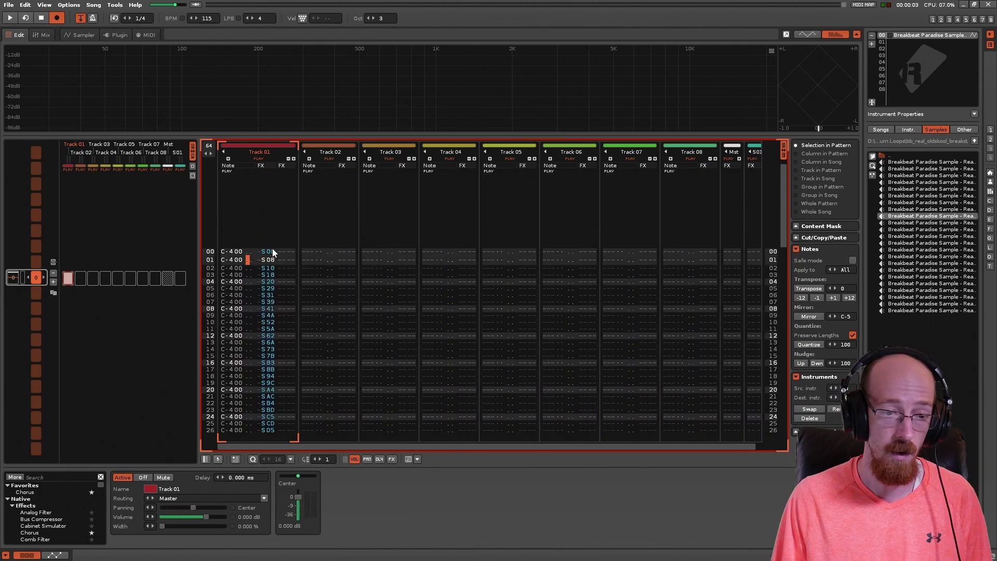
{"action": "key", "text": "Up"}
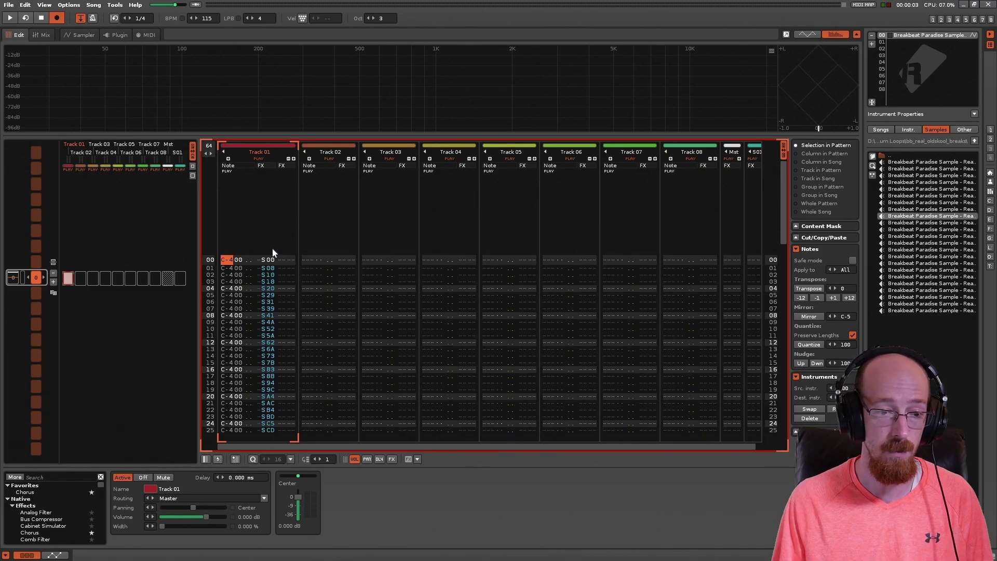
{"action": "key", "text": "Down"}
{"action": "key", "text": "Down"}
{"action": "key", "text": "Down"}
{"action": "left_click_drag", "start_coordinate": [224, 244], "coordinate": [227, 267]}
{"action": "key", "text": "Delete"}
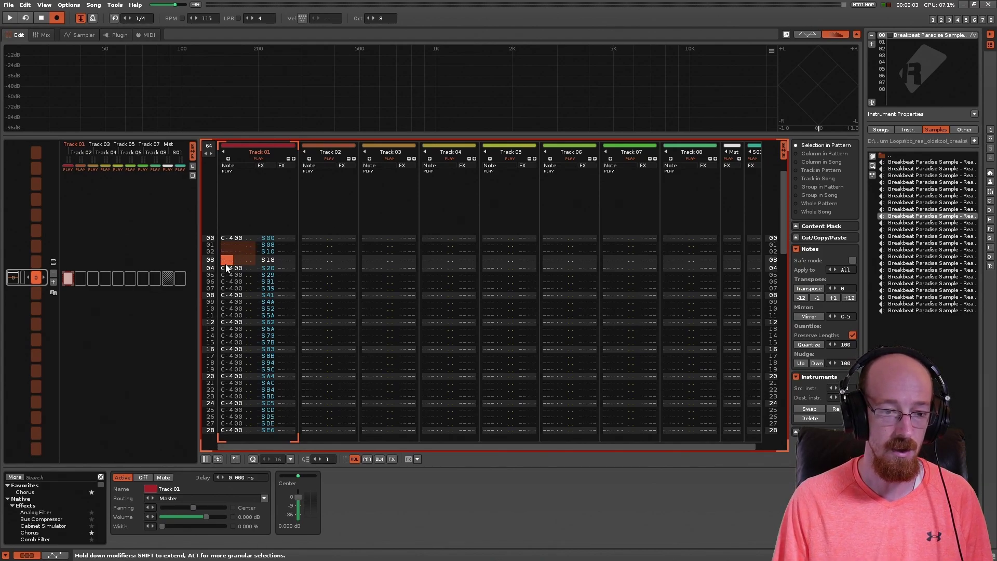
Step: Play the pattern to hear the gap after the first note and stop playback
{"action": "key", "text": "Up"}
{"action": "key", "text": "Up"}
{"action": "key", "text": "Right"}
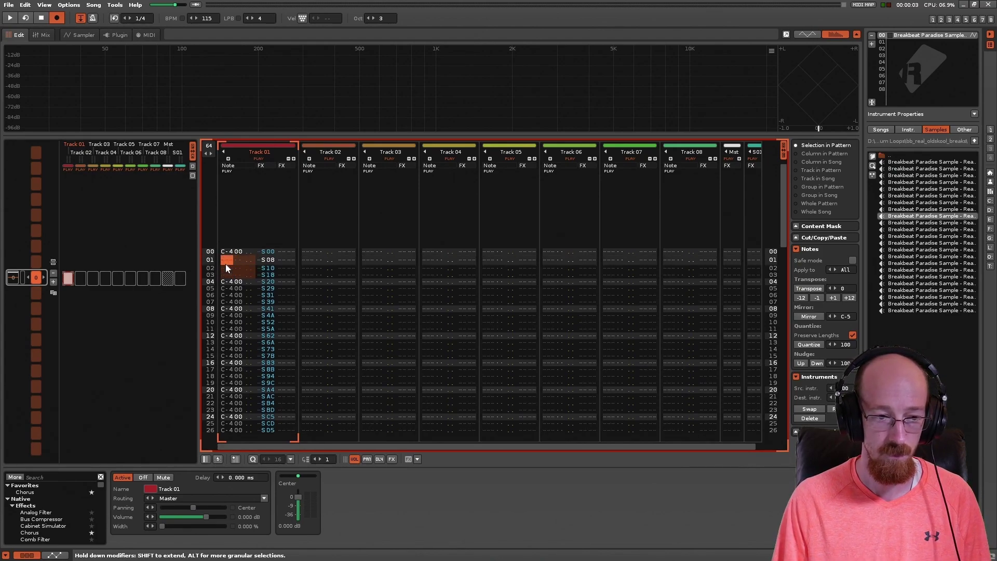
{"action": "key", "text": "space"}
{"action": "key", "text": "space"}
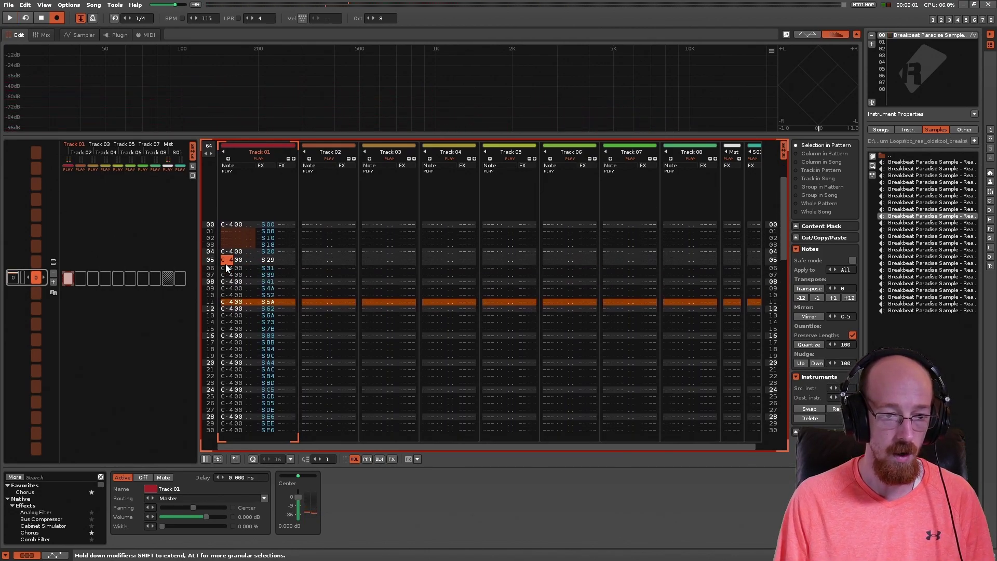
Step: Set the edit step to 2 and delete Track 01's notes on the odd lines from 05 to 31
{"action": "key", "text": "Down"}
{"action": "key", "text": "Up"}
{"action": "key", "text": "Up"}
{"action": "key", "text": "Up"}
{"action": "key", "text": "Up"}
{"action": "key", "text": "Up"}
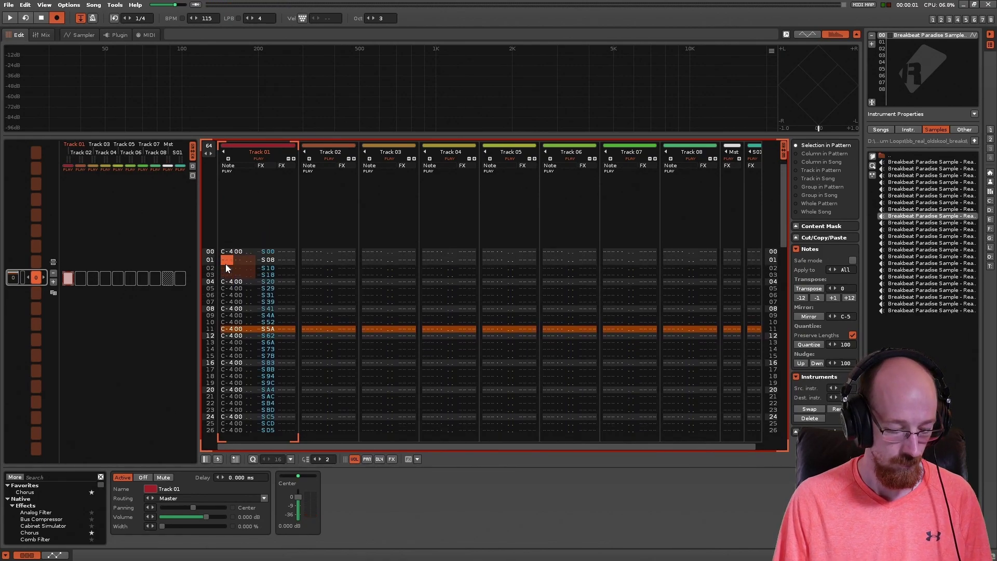
{"action": "key", "text": "Down"}
{"action": "key", "text": "Down"}
{"action": "key", "text": "Down"}
{"action": "key", "text": "Down"}
{"action": "key", "text": "Down"}
{"action": "key", "text": "Down"}
{"action": "key", "text": "Down"}
{"action": "key", "text": "Down"}
{"action": "key", "text": "Down"}
{"action": "key", "text": "Down"}
{"action": "key", "text": "Down"}
{"action": "key", "text": "Down"}
{"action": "key", "text": "Down"}
{"action": "key", "text": "Down"}
{"action": "key", "text": "Down"}
{"action": "key", "text": "Down"}
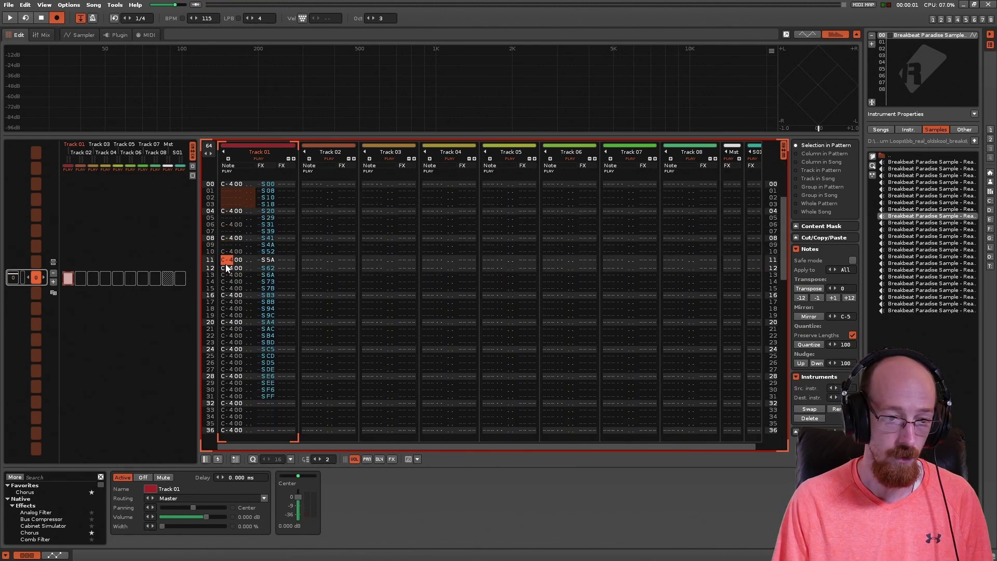
{"action": "key", "text": "Down"}
{"action": "key", "text": "Down"}
{"action": "key", "text": "Down"}
{"action": "key", "text": "Down"}
{"action": "key", "text": "Down"}
{"action": "key", "text": "Down"}
{"action": "key", "text": "Down"}
{"action": "key", "text": "Down"}
{"action": "key", "text": "Down"}
{"action": "key", "text": "Down"}
{"action": "key", "text": "Down"}
{"action": "key", "text": "Down"}
{"action": "key", "text": "Down"}
{"action": "key", "text": "Down"}
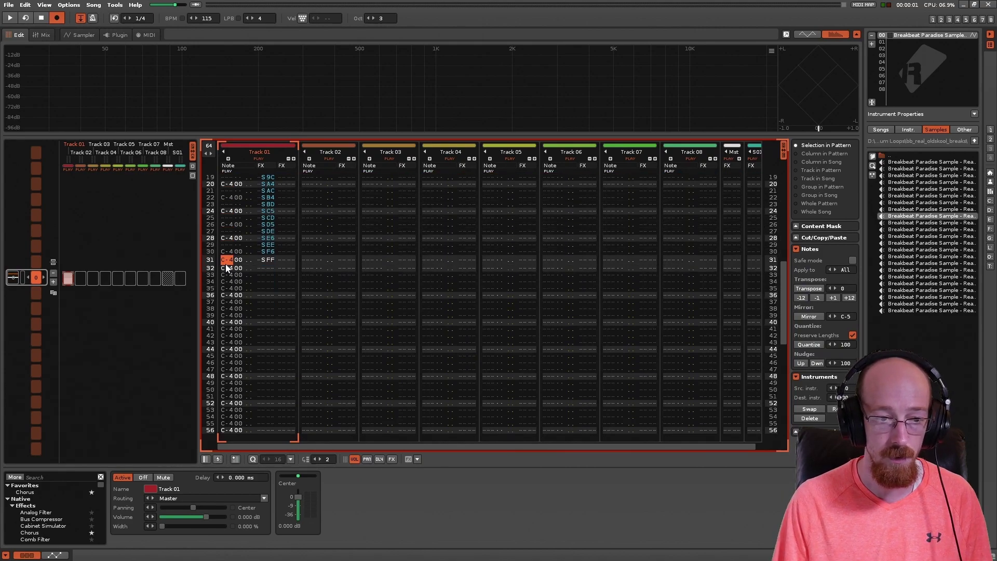
Step: Play the pattern with the thinned-out notes, stop playback and return to its upper lines
{"action": "key", "text": "space"}
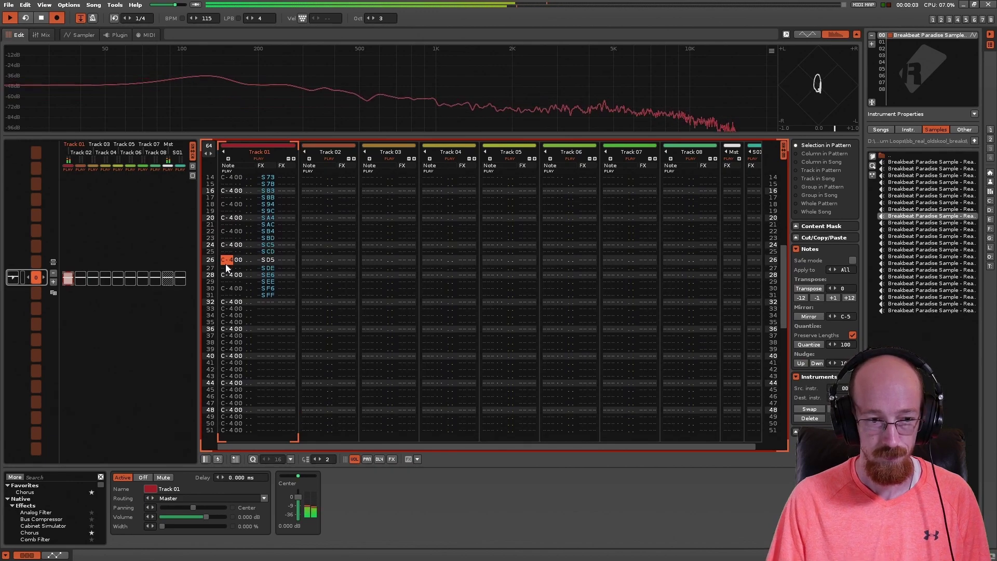
{"action": "key", "text": "space"}
{"action": "scroll", "coordinate": [283, 258], "scroll_direction": "up", "scroll_amount": 7}
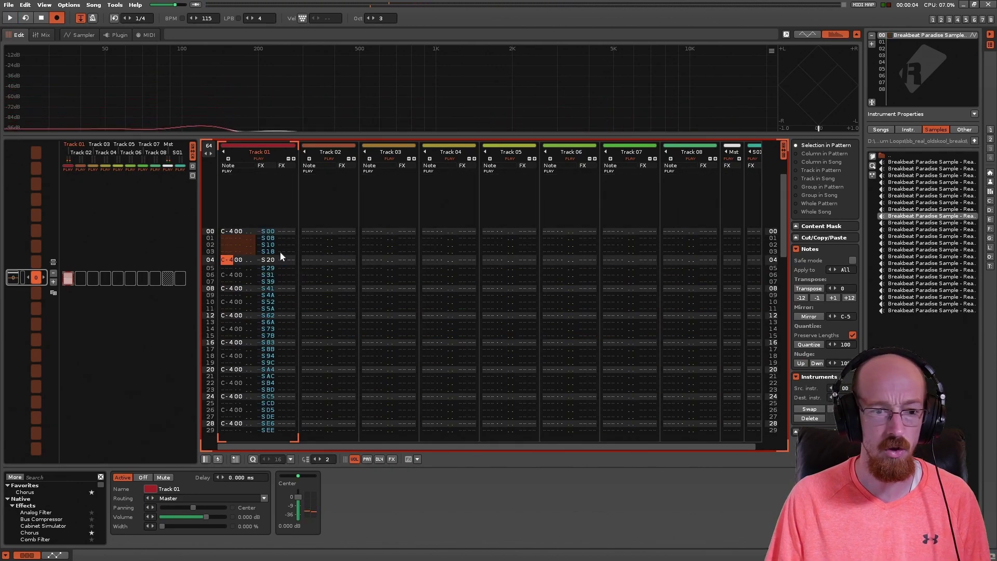
Step: Clear all notes and effect commands of Track 01 from line 00 to line 63
{"action": "left_click", "coordinate": [236, 239]}
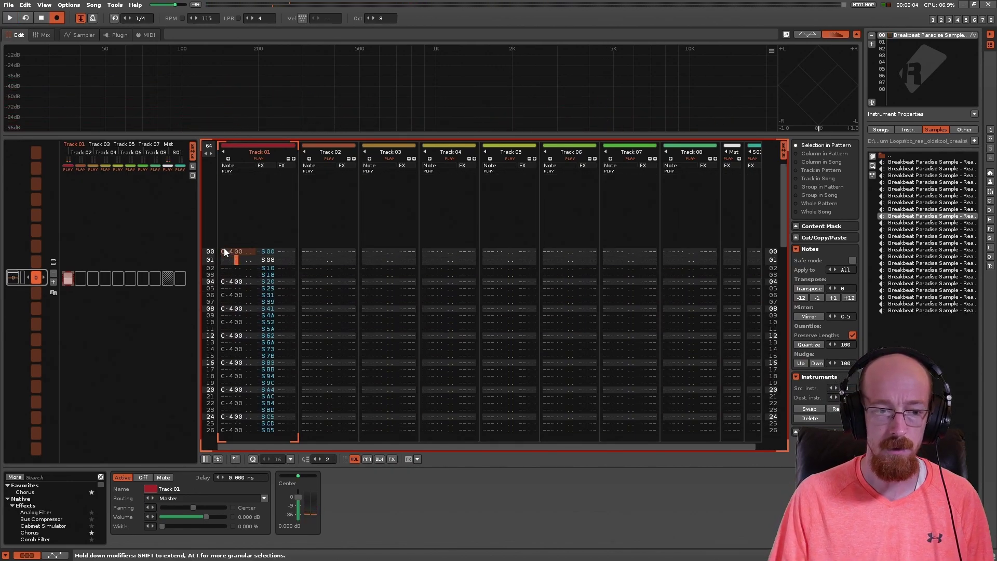
{"action": "left_click", "coordinate": [224, 248]}
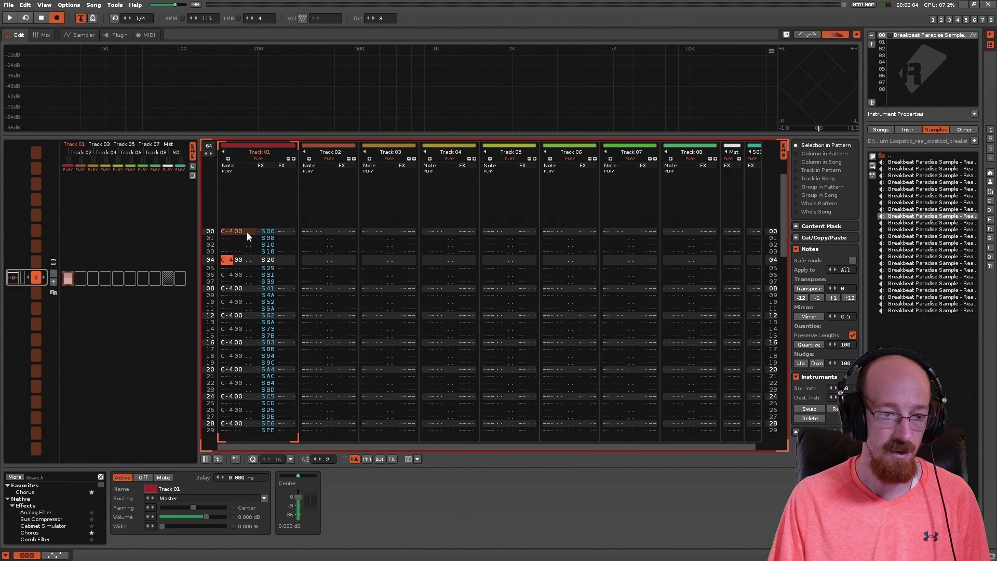
{"action": "scroll", "coordinate": [228, 249], "scroll_direction": "down", "scroll_amount": 1}
{"action": "scroll", "coordinate": [270, 369], "scroll_direction": "down", "scroll_amount": 4}
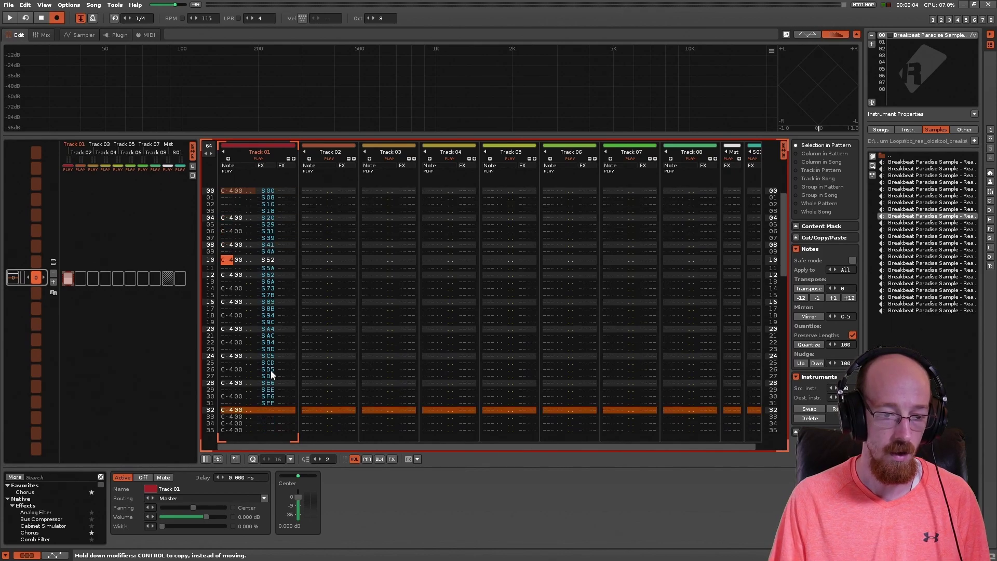
{"action": "key", "text": "shift+Up"}
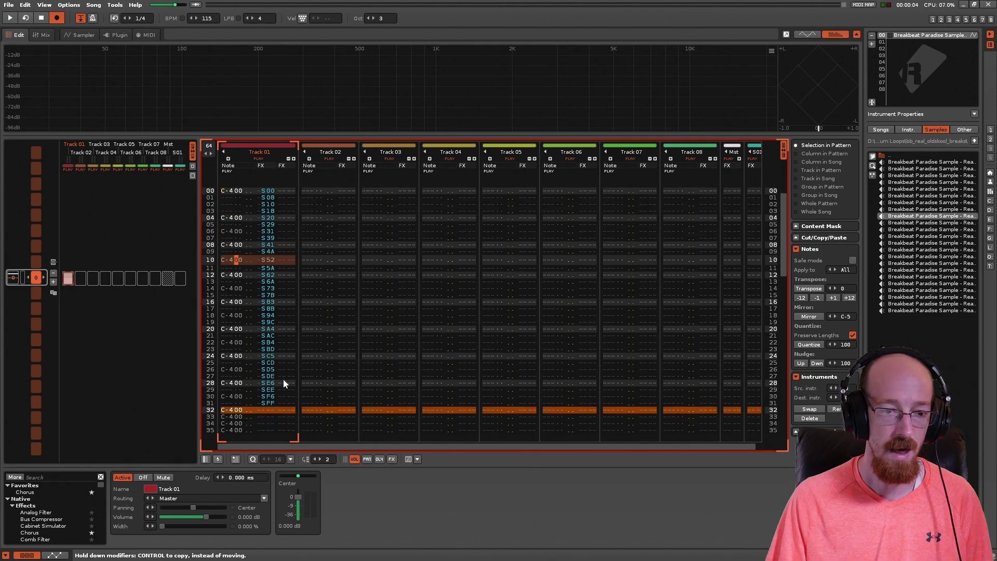
{"action": "left_click", "coordinate": [236, 201]}
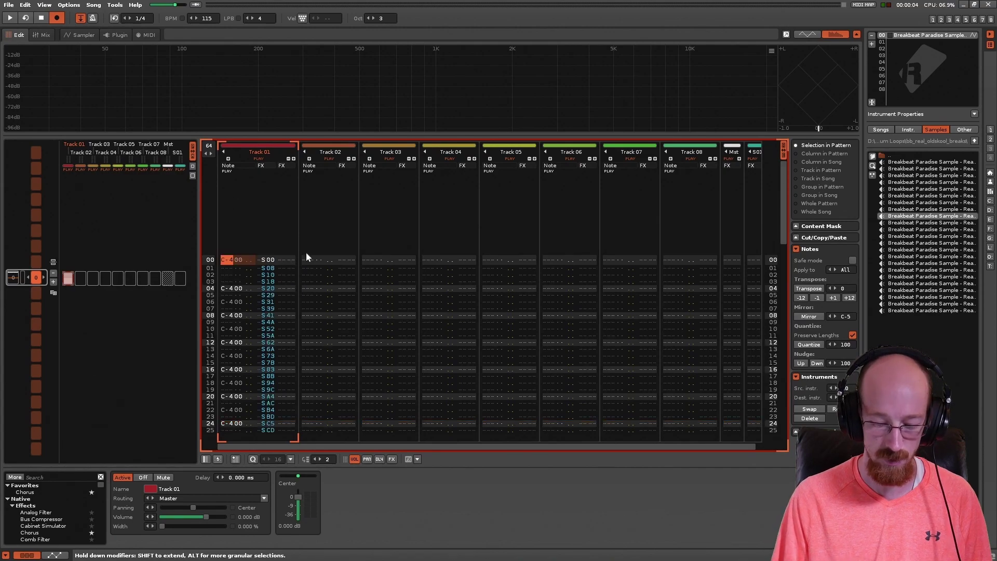
{"action": "key", "text": "shift+End"}
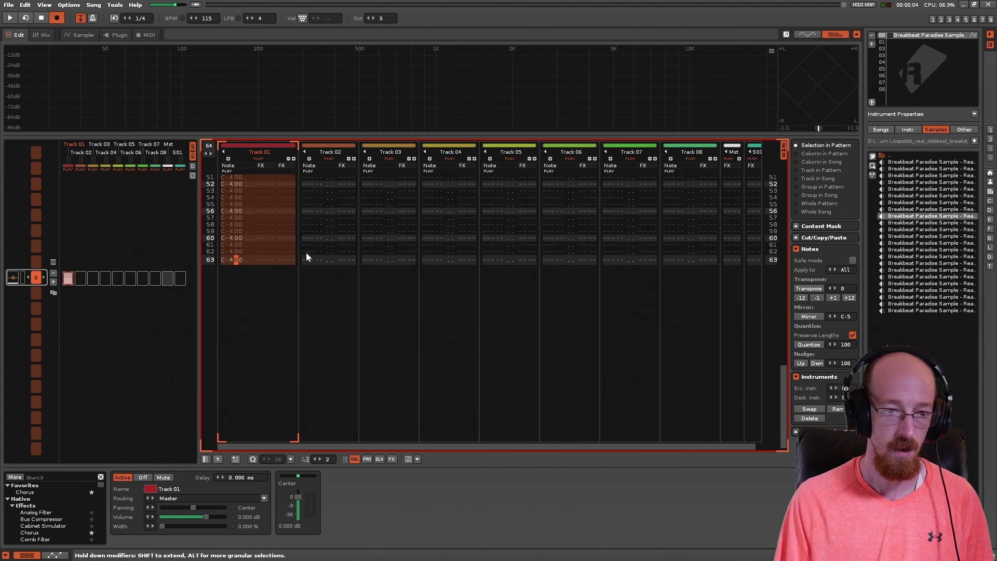
{"action": "key", "text": "shift+Home"}
{"action": "left_click", "coordinate": [232, 263]}
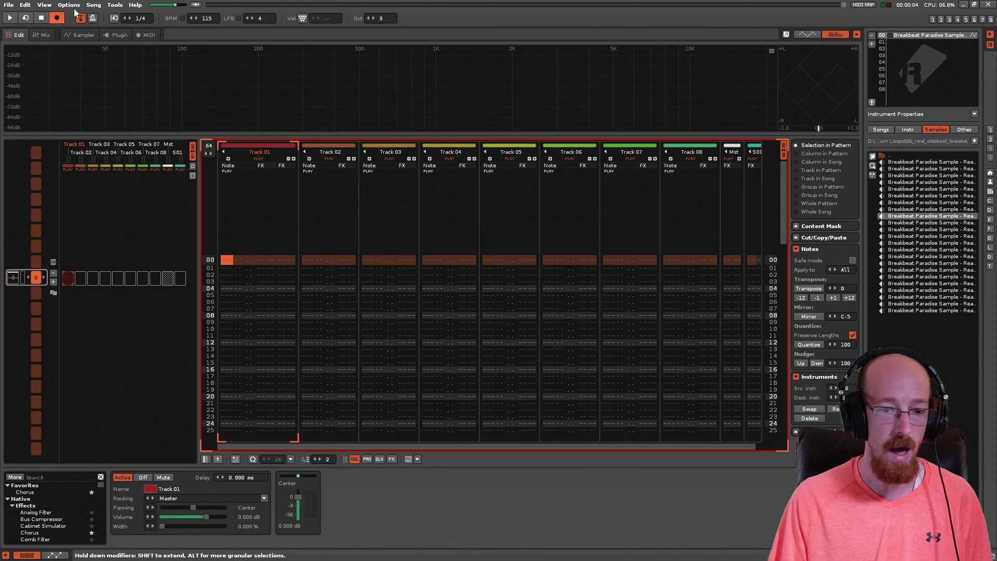
Step: Add slice markers to the breakbeat waveform at the hits between 30 and 40 and near 90, and show the sample's keyzones
{"action": "left_click", "coordinate": [79, 35]}
{"action": "left_click", "coordinate": [716, 87]}
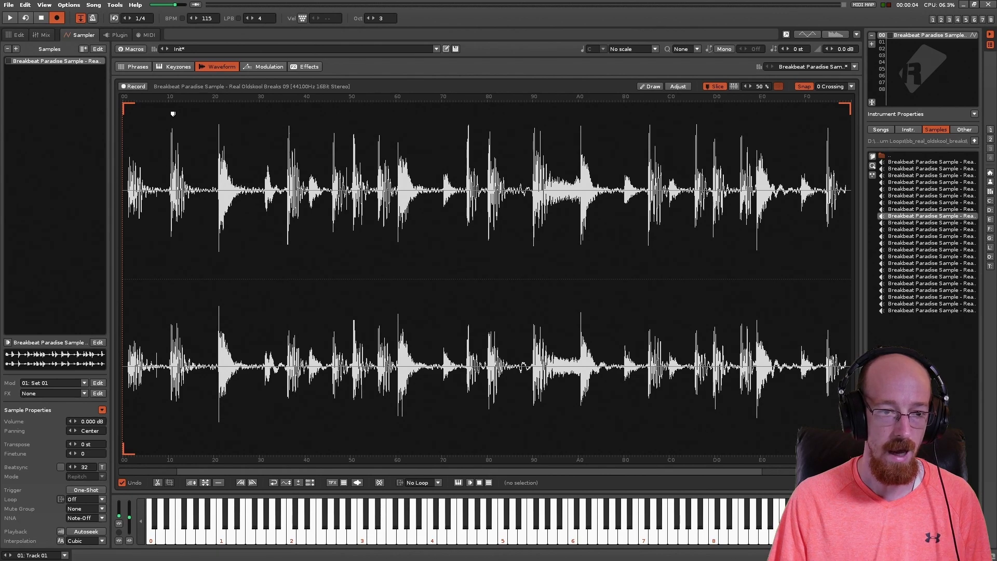
{"action": "left_click", "coordinate": [286, 104]}
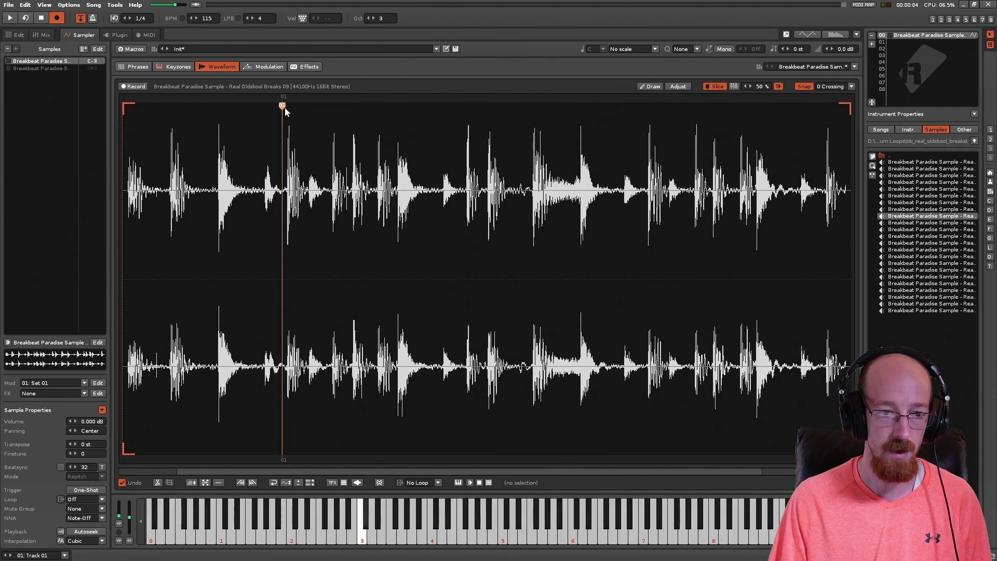
{"action": "left_click", "coordinate": [529, 124]}
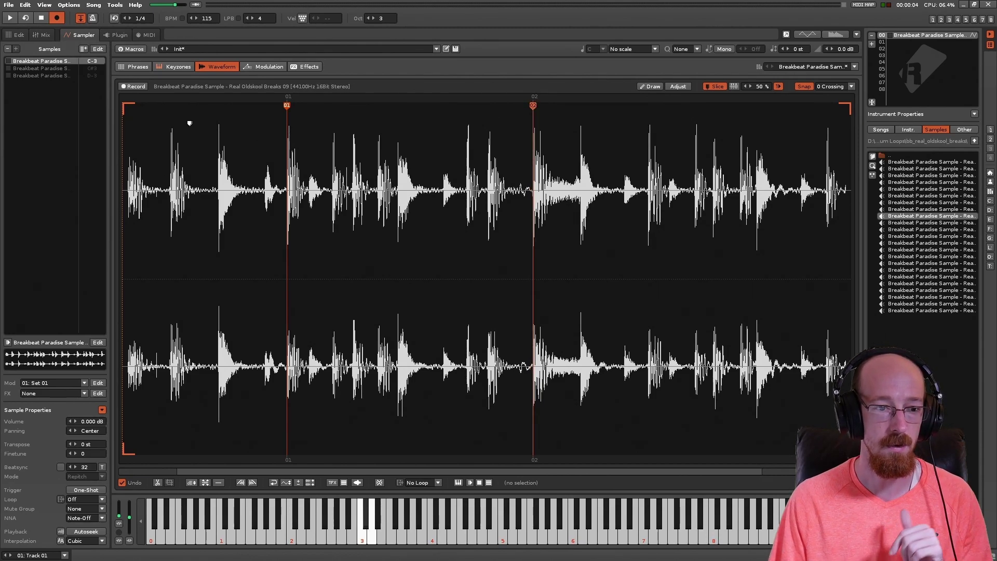
{"action": "left_click", "coordinate": [179, 67]}
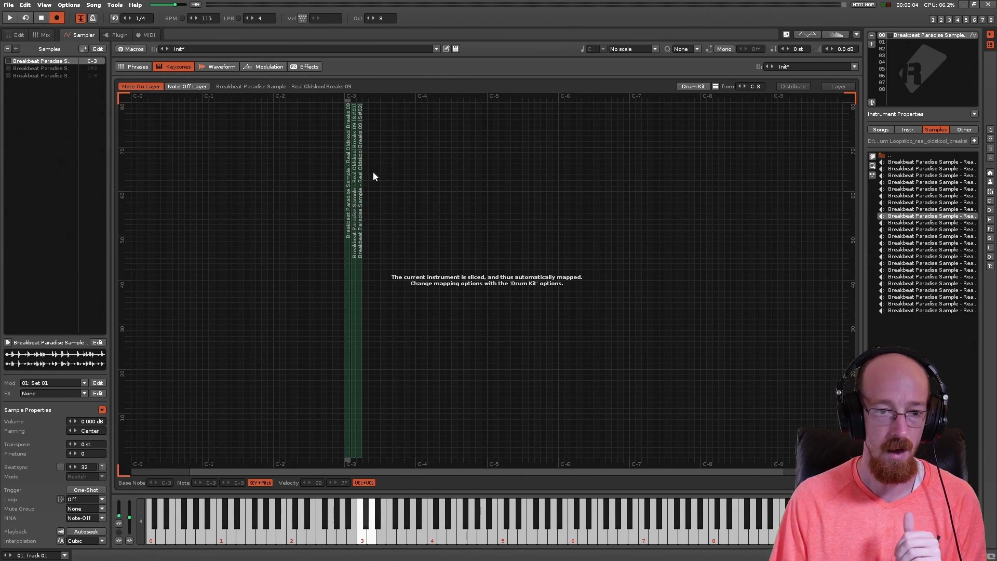
Step: Select the first slice in the keyzones and view its waveform, and return to the full breakbeat sample's waveform
{"action": "left_click", "coordinate": [355, 186]}
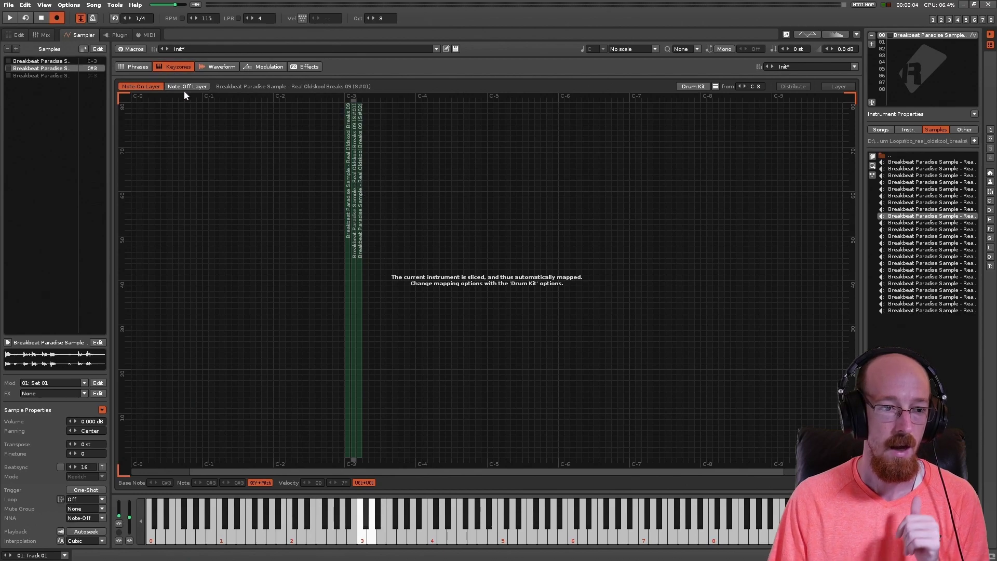
{"action": "left_click", "coordinate": [120, 34]}
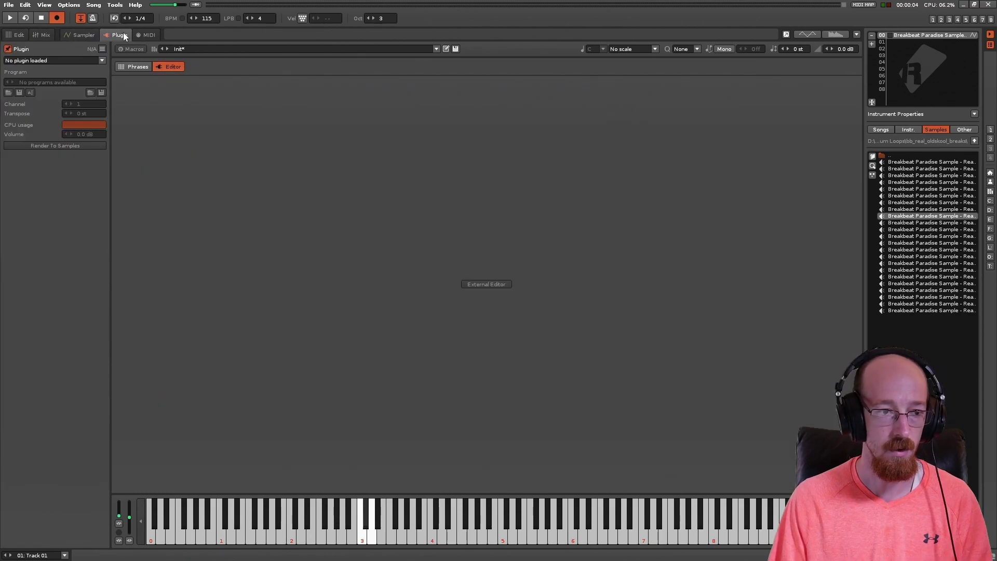
{"action": "left_click", "coordinate": [77, 36]}
{"action": "left_click", "coordinate": [228, 67]}
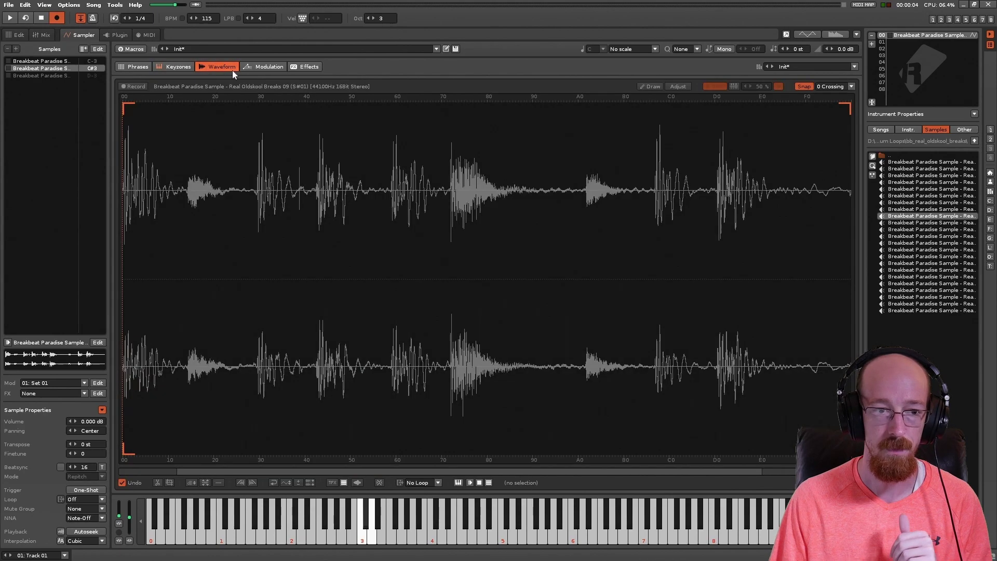
{"action": "left_click", "coordinate": [61, 61]}
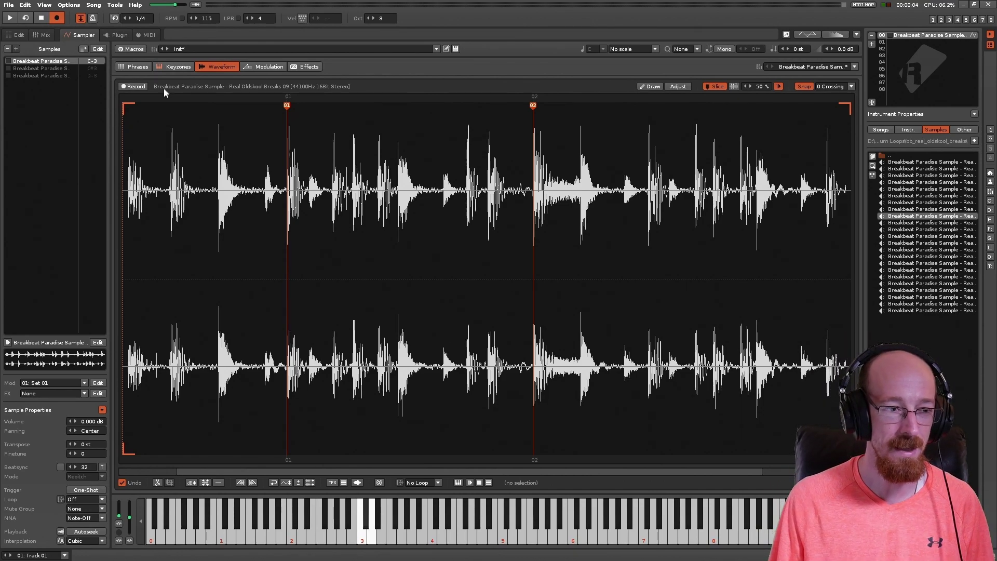
Step: Show the pattern and try out the notes C-4, C-3 and D-3 on line 00 of Track 01
{"action": "left_click", "coordinate": [11, 35]}
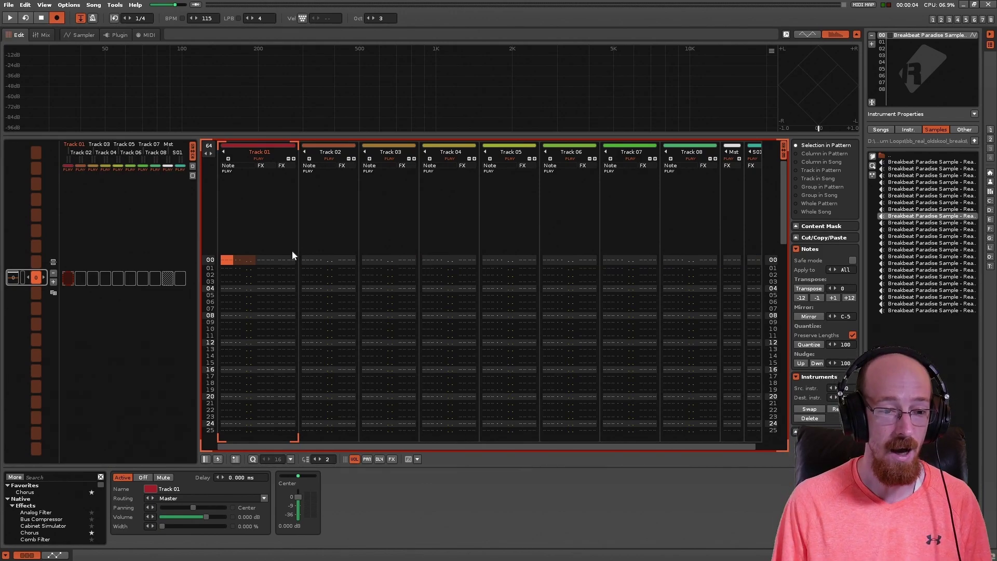
{"action": "key", "text": "q"}
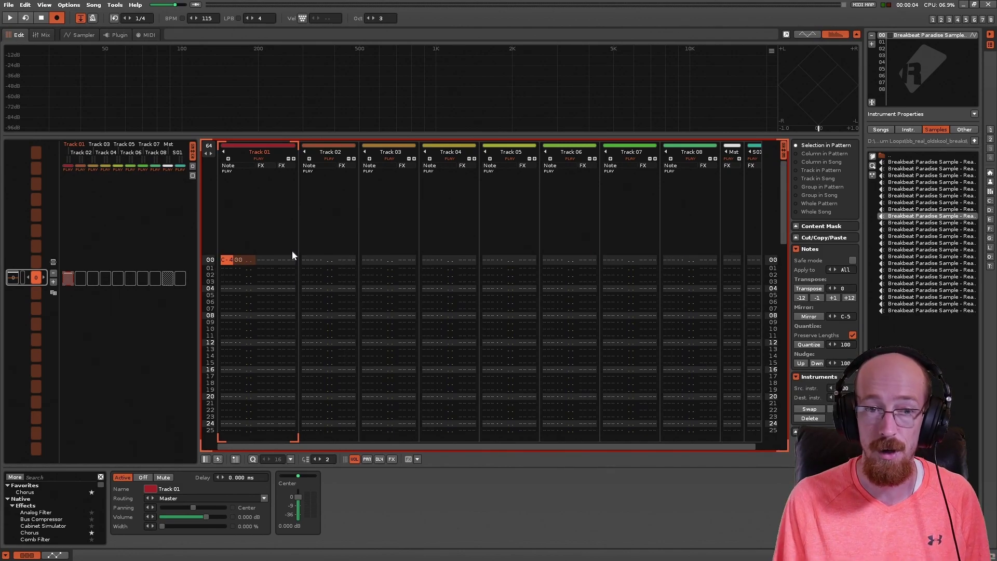
{"action": "key", "text": "z"}
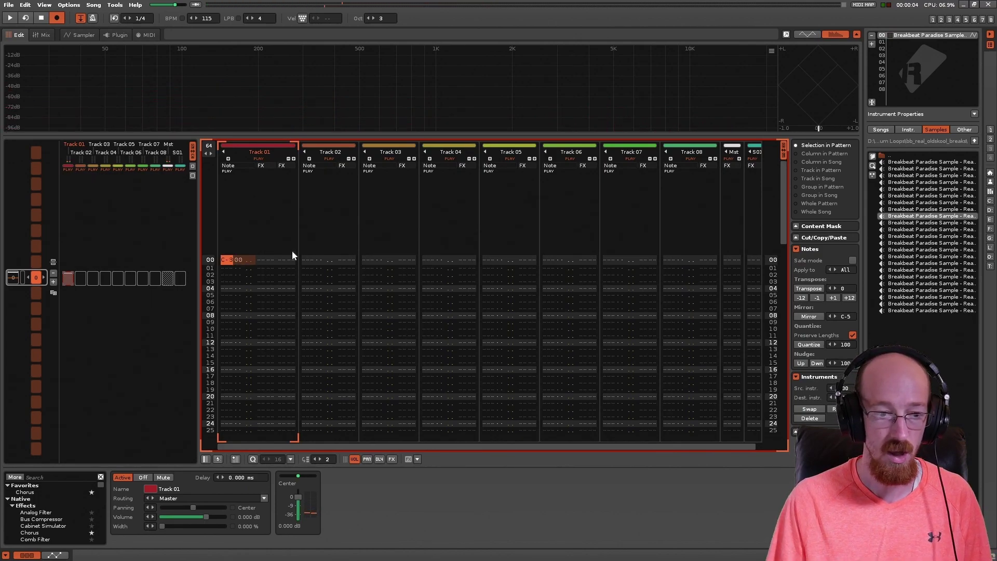
{"action": "key", "text": "c"}
{"action": "key", "text": "Down"}
{"action": "key", "text": "Up"}
{"action": "key", "text": "x"}
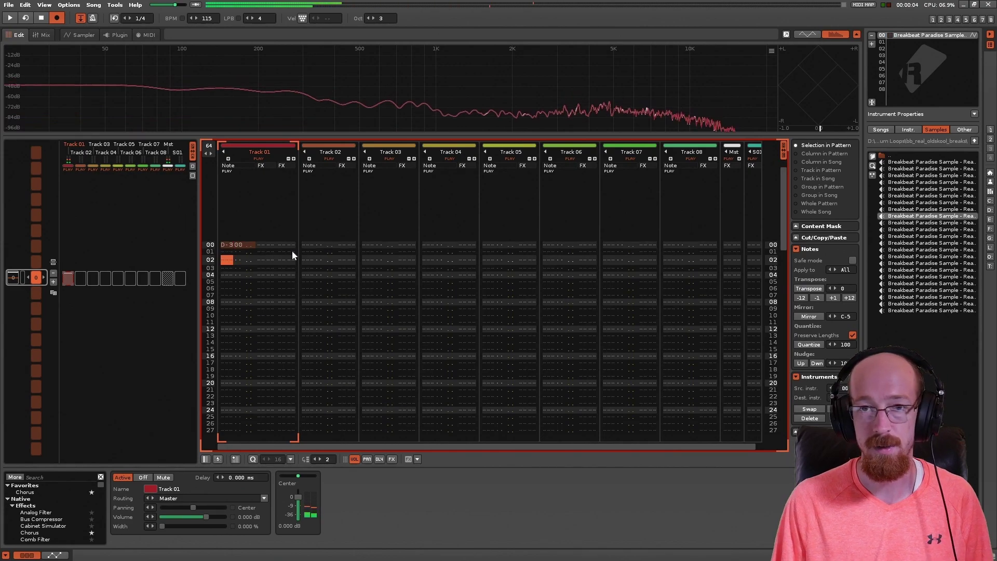
Step: View the slices' keyzones, and display the original sample's waveform with its slice markers
{"action": "left_click", "coordinate": [80, 35]}
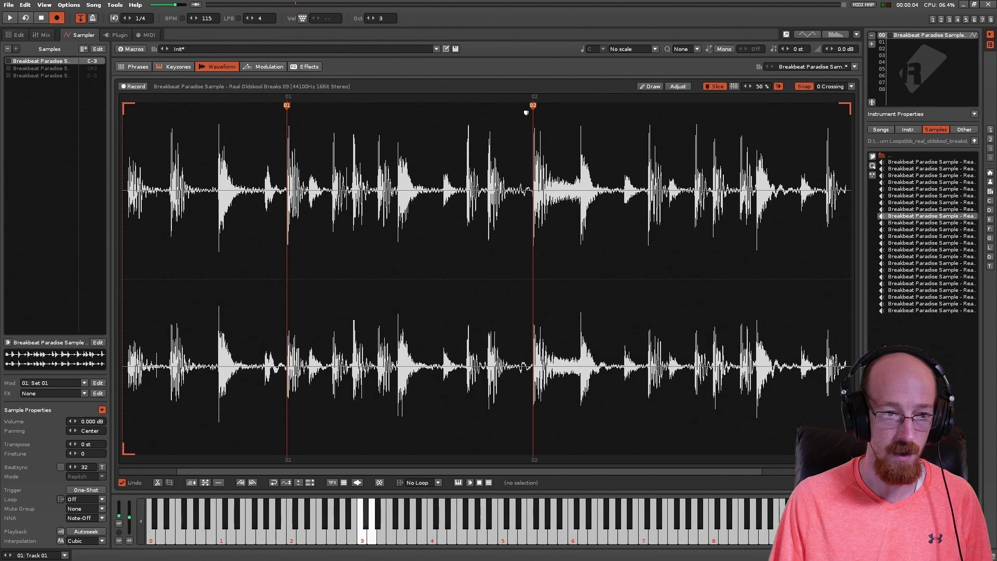
{"action": "left_click", "coordinate": [182, 69]}
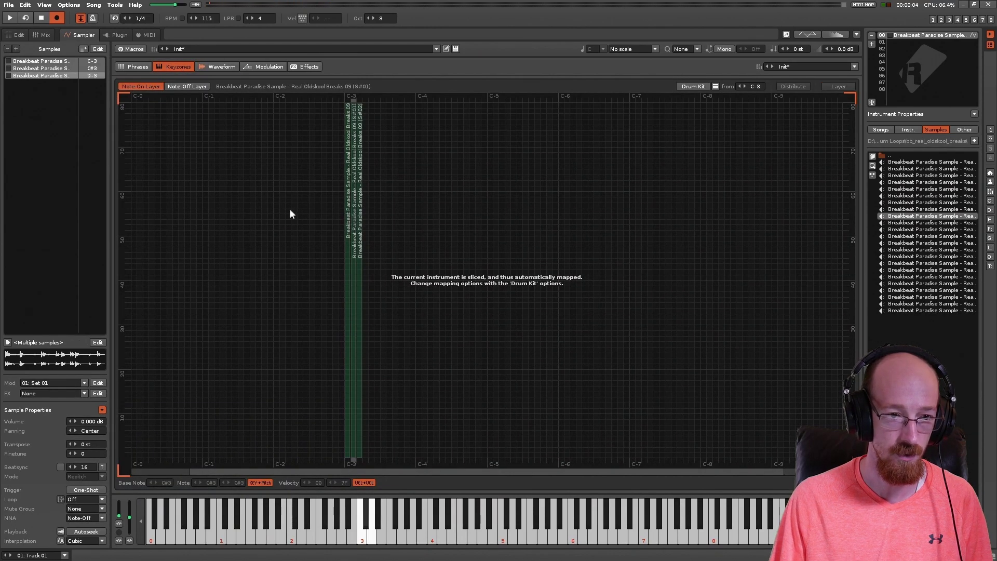
{"action": "left_click", "coordinate": [222, 67]}
{"action": "left_click", "coordinate": [78, 62]}
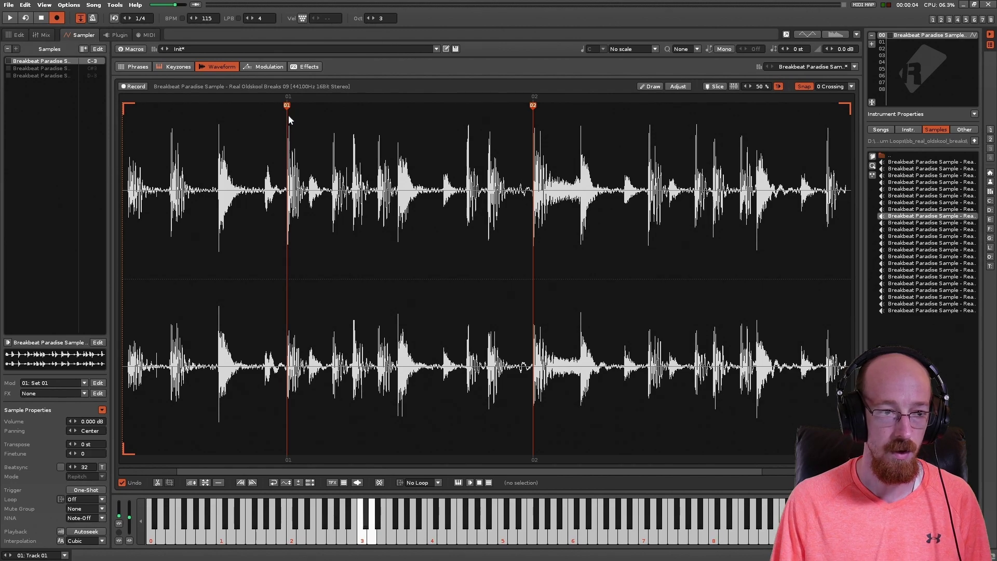
Step: Set the edit step to 1 and enter C#3 notes on lines 00 to 09 of Track 01
{"action": "key", "text": "F2"}
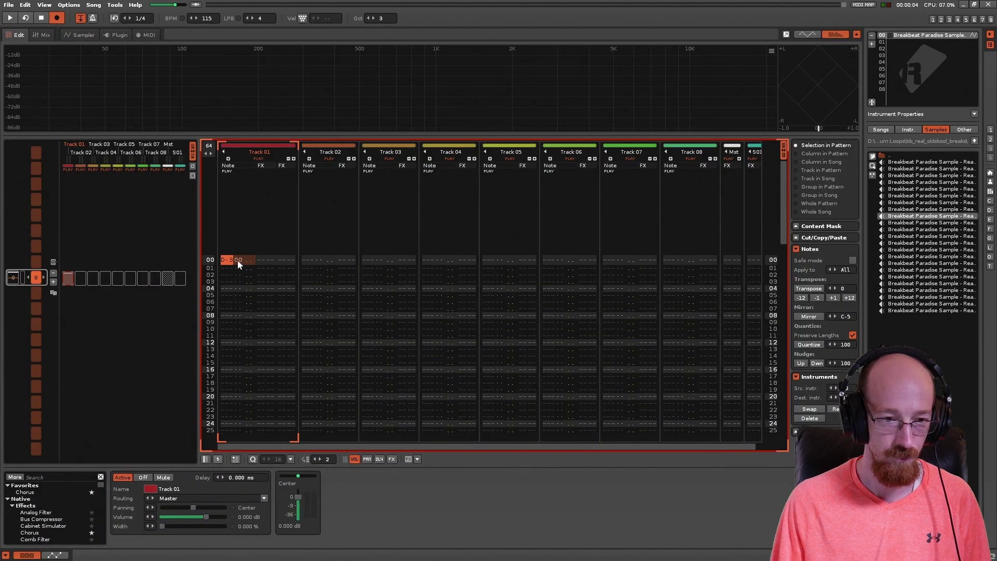
{"action": "key", "text": "s"}
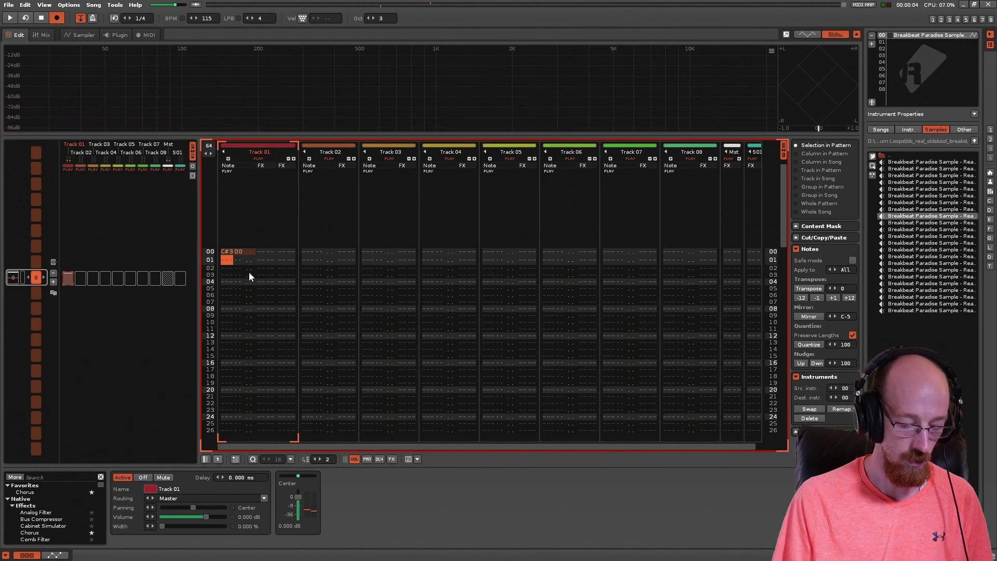
{"action": "key", "text": "s"}
{"action": "key", "text": "s"}
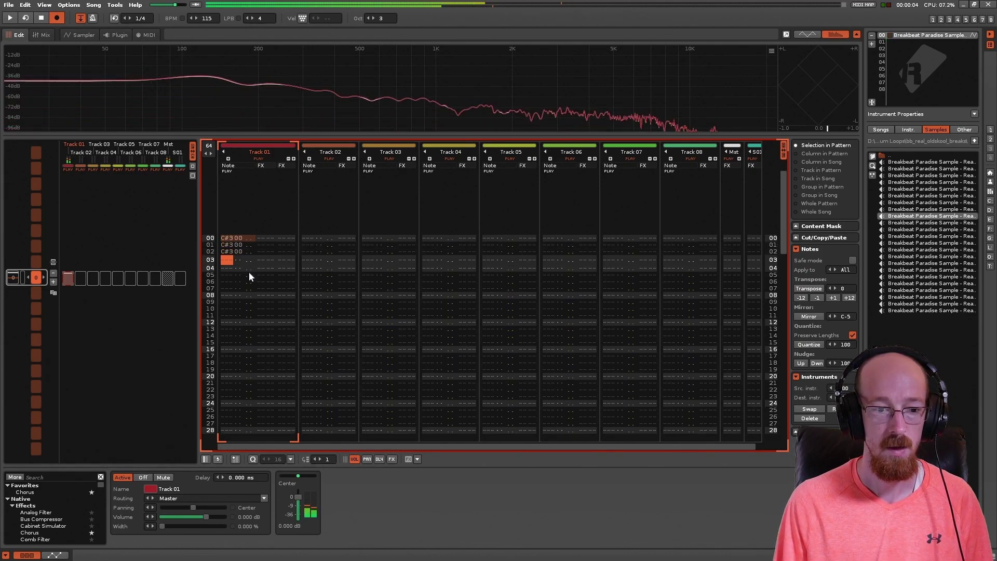
{"action": "key", "text": "s"}
{"action": "key", "text": "s"}
{"action": "key", "text": "s"}
{"action": "key", "text": "s"}
{"action": "key", "text": "s"}
{"action": "key", "text": "s"}
{"action": "key", "text": "s"}
Step: Add S00 commands in Track 01's effect column on lines 00 to 09
{"action": "key", "text": "Up"}
{"action": "key", "text": "Up"}
{"action": "key", "text": "Right"}
{"action": "key", "text": "Right"}
{"action": "key", "text": "Right"}
{"action": "key", "text": "Right"}
{"action": "key", "text": "Right"}
{"action": "key", "text": "s"}
{"action": "key", "text": "s"}
{"action": "key", "text": "s"}
{"action": "key", "text": "s"}
{"action": "key", "text": "s"}
{"action": "key", "text": "s"}
{"action": "key", "text": "s"}
{"action": "key", "text": "s"}
{"action": "key", "text": "s"}
Step: Change the S commands on lines 00 to 03 of Track 01 to S80
{"action": "key", "text": "Right"}
{"action": "key", "text": "Up"}
{"action": "key", "text": "Up"}
{"action": "key", "text": "Up"}
{"action": "key", "text": "Up"}
{"action": "key", "text": "Up"}
{"action": "key", "text": "Up"}
{"action": "key", "text": "Up"}
{"action": "key", "text": "Up"}
{"action": "key", "text": "Up"}
{"action": "key", "text": "Up"}
{"action": "key", "text": "Down"}
{"action": "key", "text": "1"}
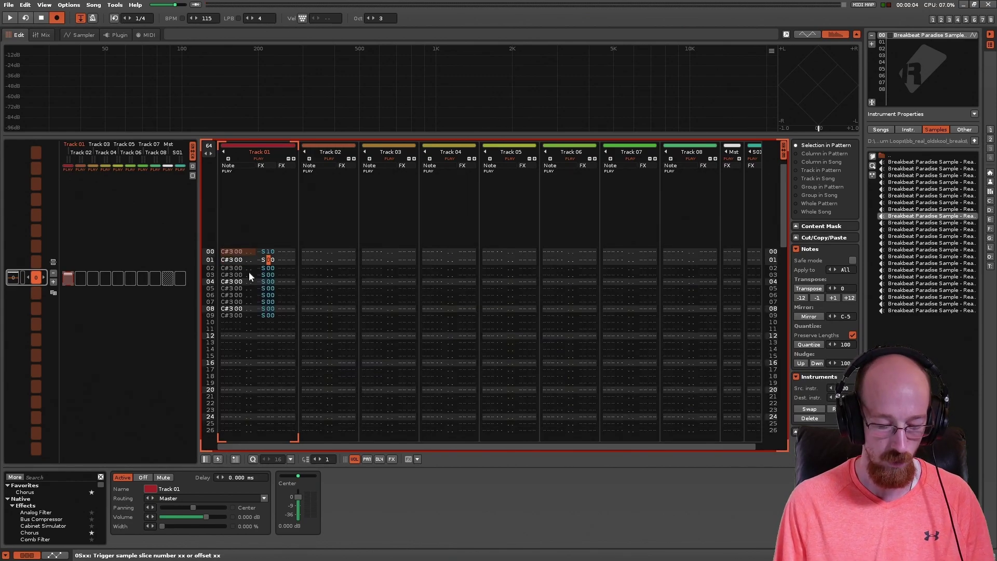
{"action": "key", "text": "Up"}
{"action": "key", "text": "8"}
{"action": "key", "text": "8"}
{"action": "key", "text": "8"}
{"action": "key", "text": "8"}
Step: Change the S commands on lines 08 and 09 of Track 01 to S80 and return to line 00
{"action": "key", "text": "Down"}
{"action": "key", "text": "Down"}
{"action": "key", "text": "Down"}
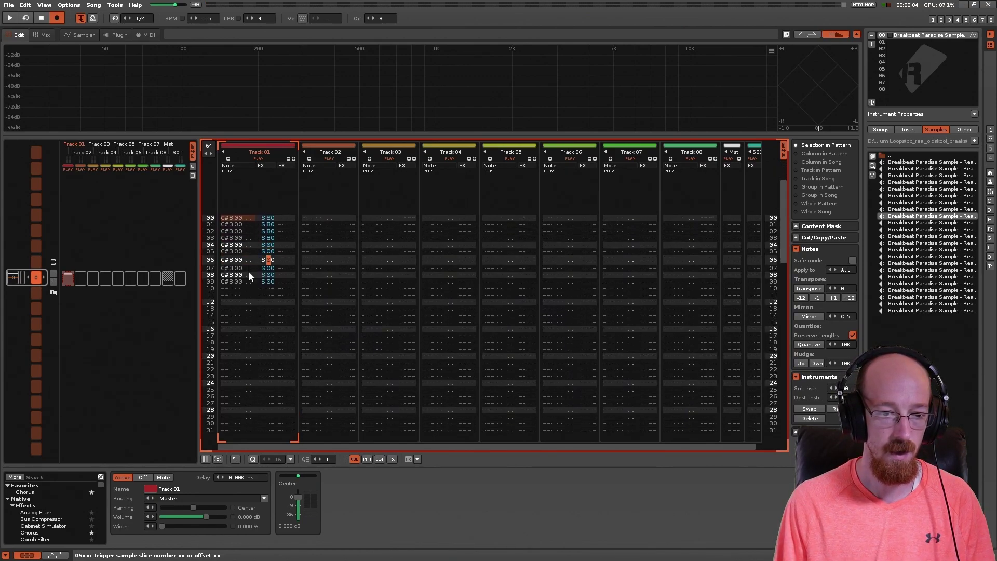
{"action": "key", "text": "Down"}
{"action": "key", "text": "Down"}
{"action": "key", "text": "Down"}
{"action": "key", "text": "Down"}
{"action": "key", "text": "Down"}
{"action": "key", "text": "Down"}
{"action": "key", "text": "Down"}
{"action": "key", "text": "Down"}
{"action": "key", "text": "Down"}
{"action": "key", "text": "Down"}
{"action": "key", "text": "Down"}
{"action": "key", "text": "Down"}
{"action": "key", "text": "Down"}
{"action": "key", "text": "Down"}
{"action": "key", "text": "Down"}
{"action": "key", "text": "Down"}
{"action": "key", "text": "Down"}
{"action": "key", "text": "Down"}
{"action": "key", "text": "Down"}
{"action": "key", "text": "Down"}
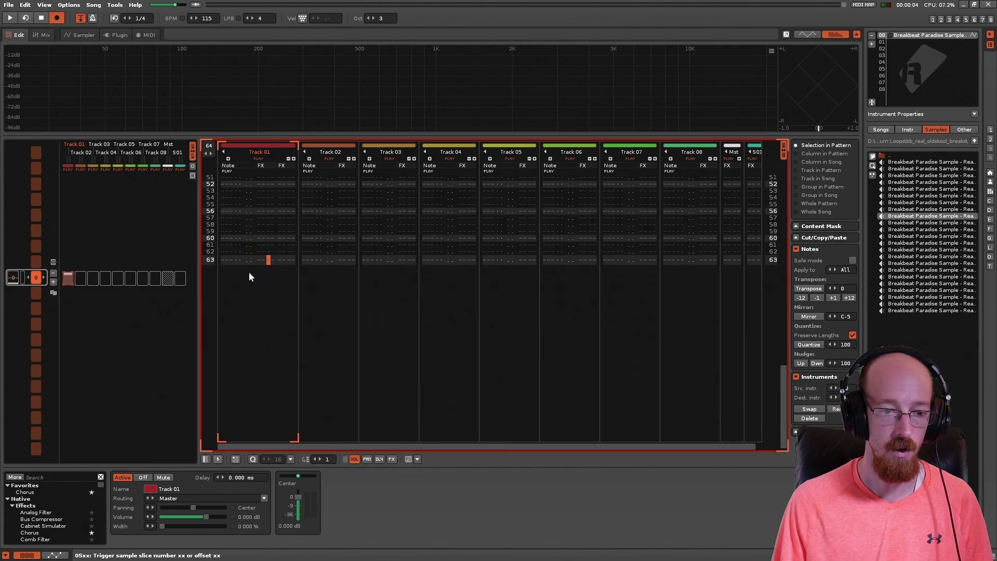
{"action": "key", "text": "Down"}
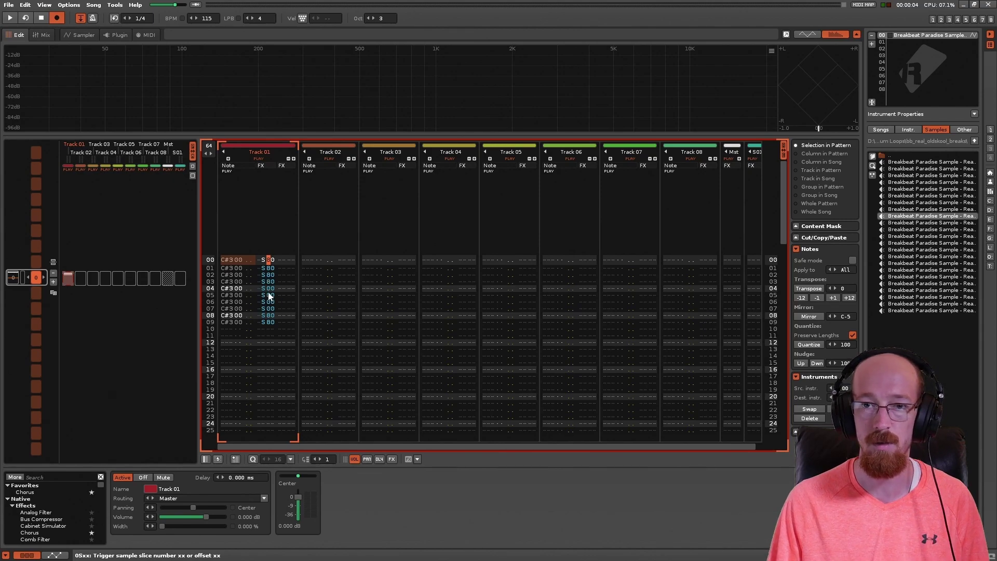
Step: Show the sliced sample's waveform, play the pattern to watch the playback position within the slice, and stop
{"action": "left_click", "coordinate": [76, 35]}
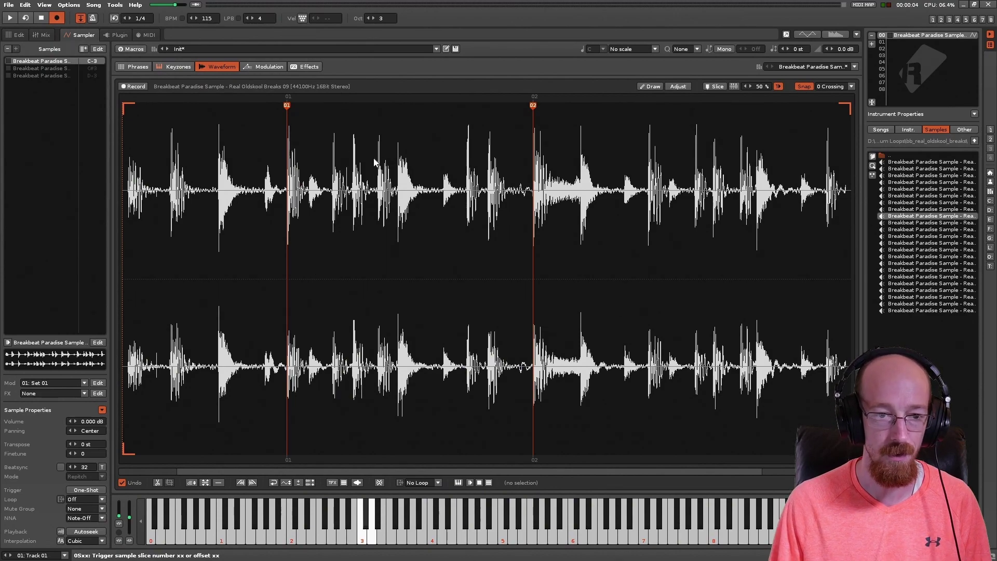
{"action": "key", "text": "space"}
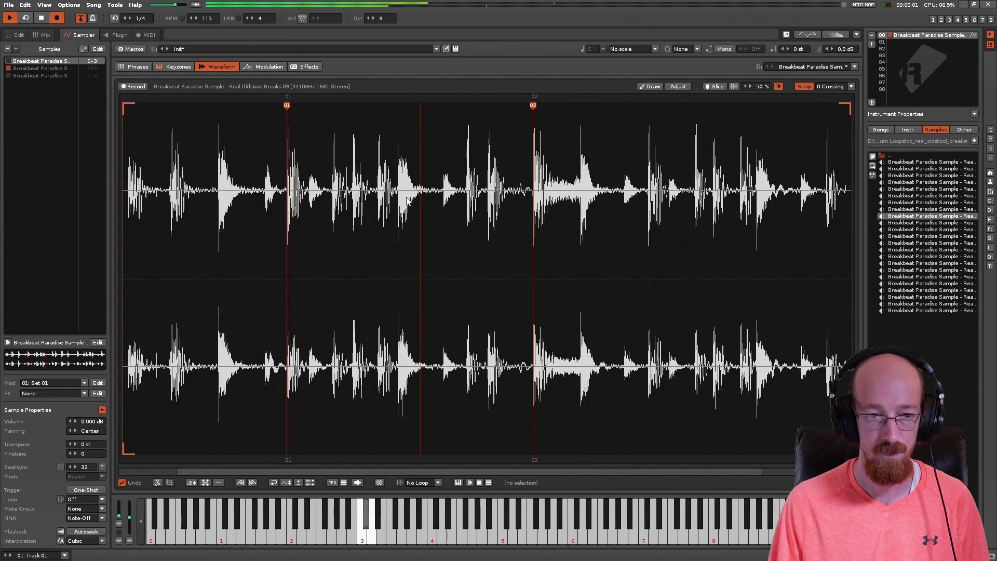
{"action": "key", "text": "space"}
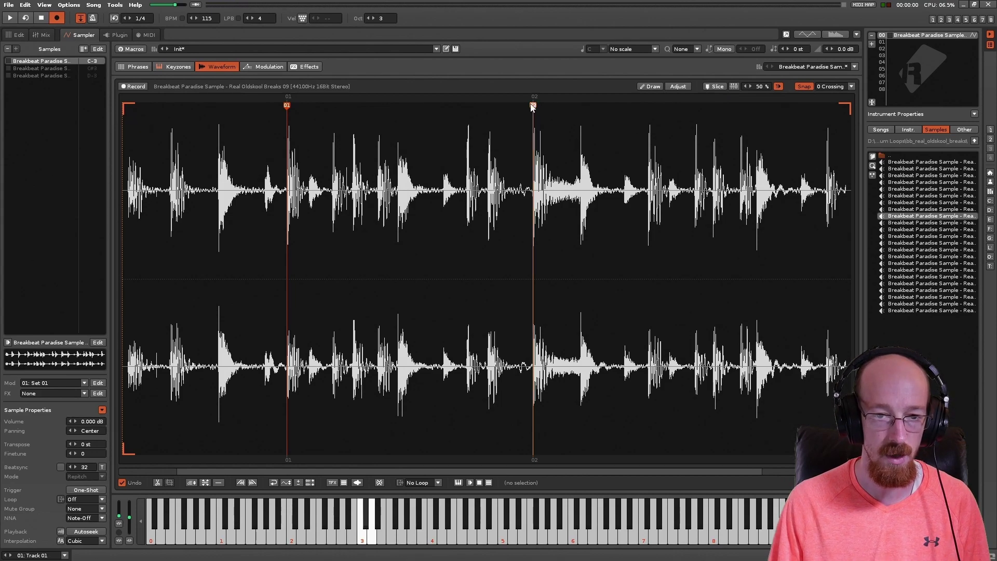
Step: Move slice marker 02 back to the second hit after marker 01, and play the pattern with the shortened slice
{"action": "left_click_drag", "start_coordinate": [535, 108], "coordinate": [333, 102]}
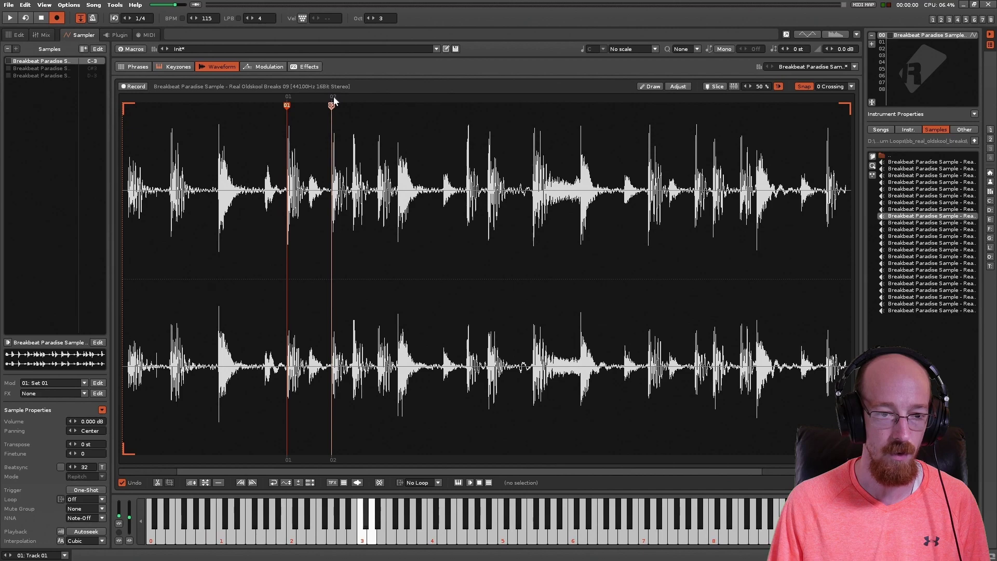
{"action": "key", "text": "space"}
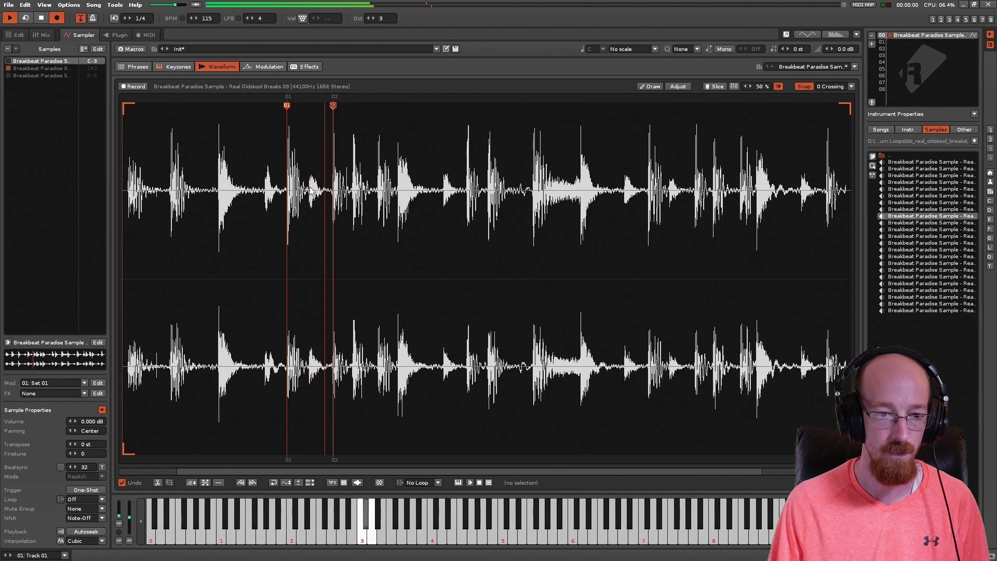
{"action": "key", "text": "space"}
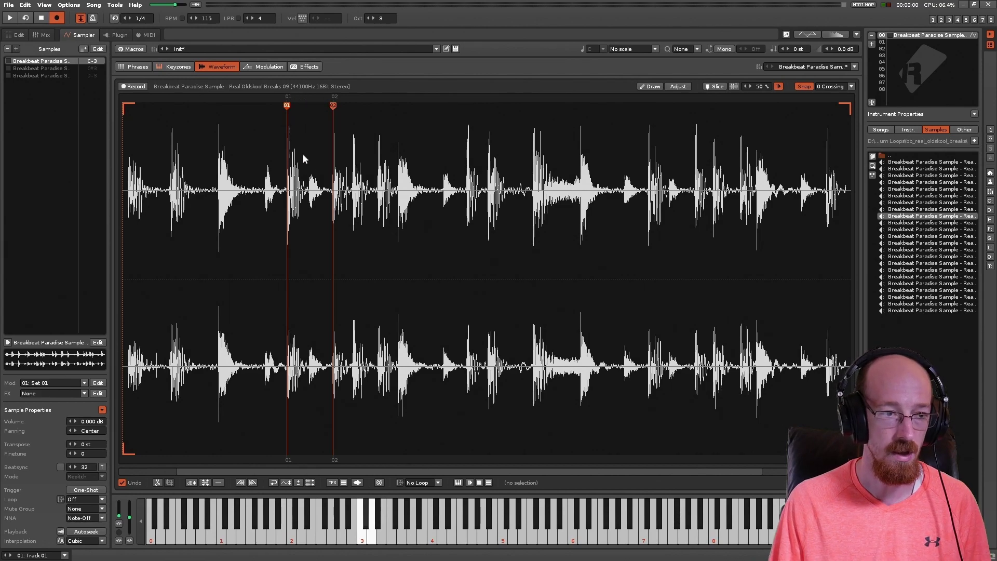
Step: Return to the pattern and examine the C#3 notes and their S commands on Track 01's first lines
{"action": "key", "text": "F2"}
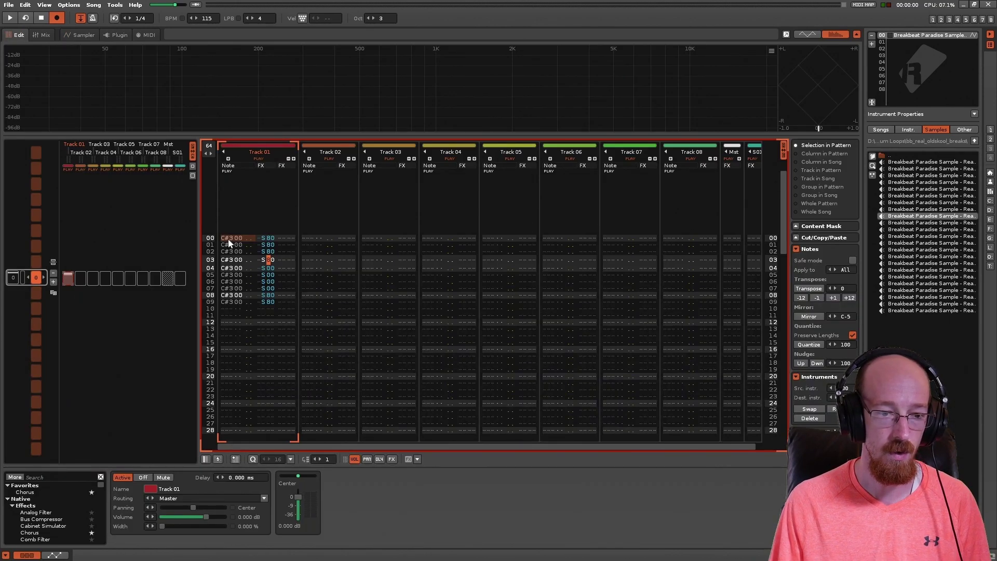
{"action": "left_click", "coordinate": [228, 242]}
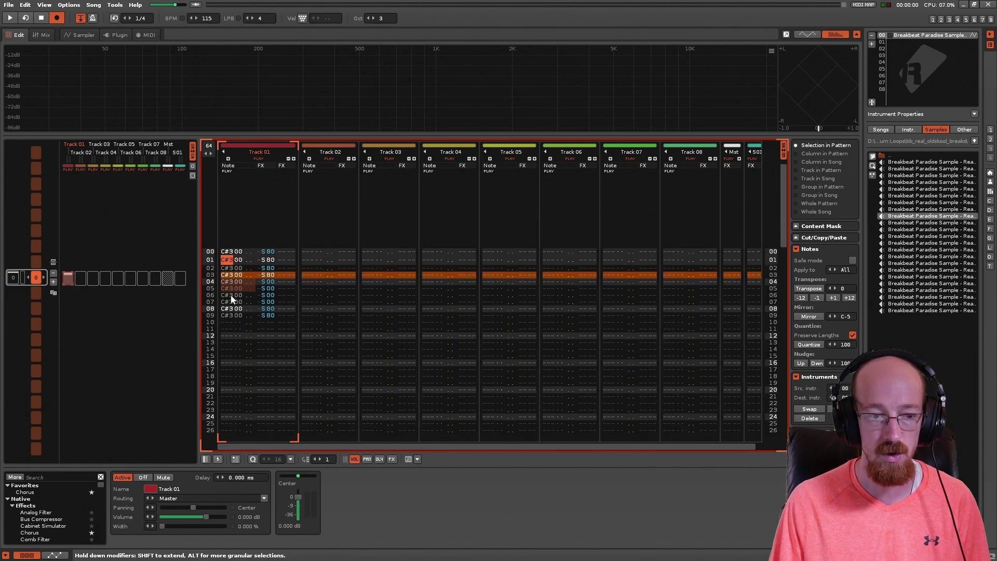
{"action": "left_click", "coordinate": [267, 261]}
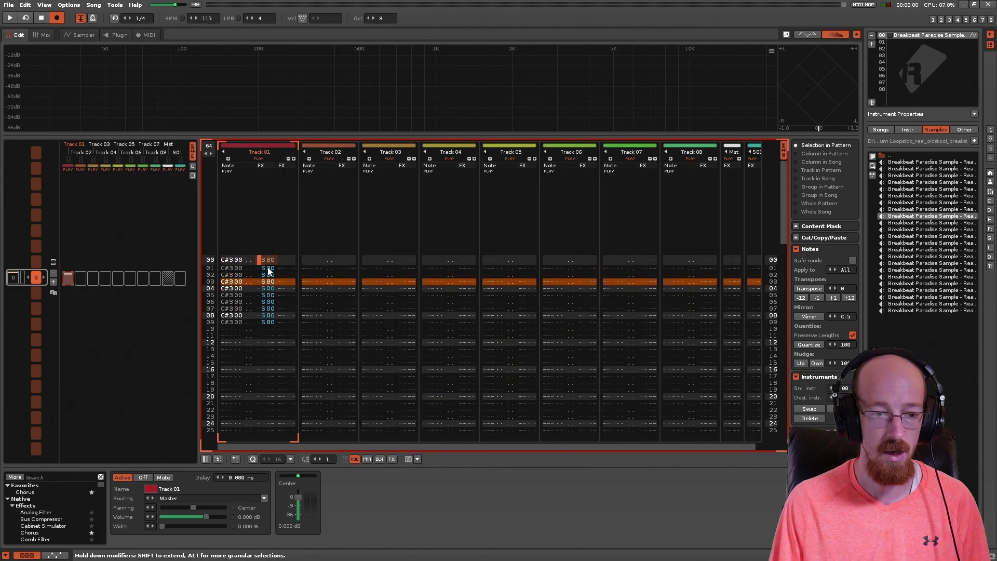
{"action": "left_click", "coordinate": [268, 275]}
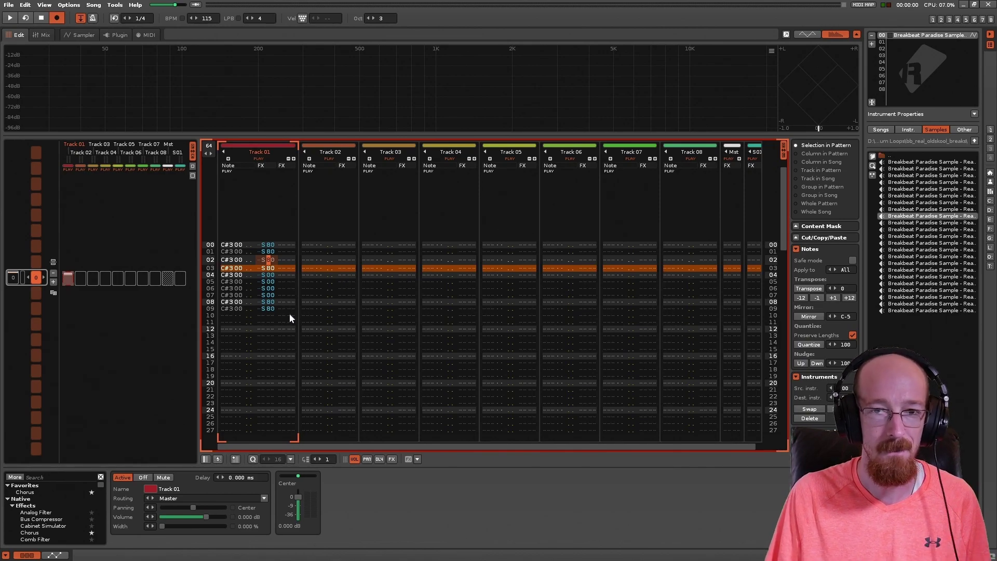
{"action": "scroll", "coordinate": [276, 247], "scroll_direction": "up", "scroll_amount": 2}
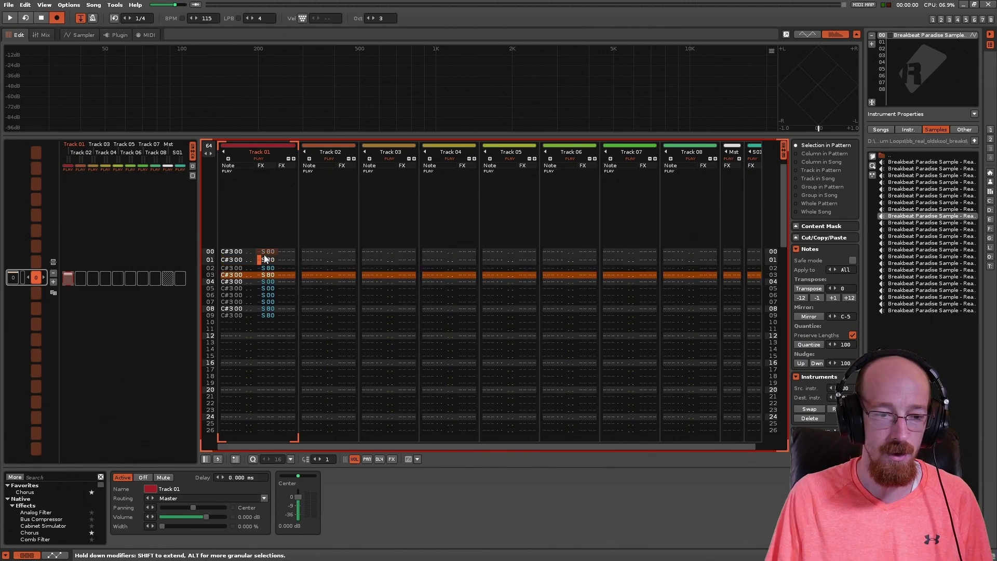
{"action": "left_click", "coordinate": [226, 233]}
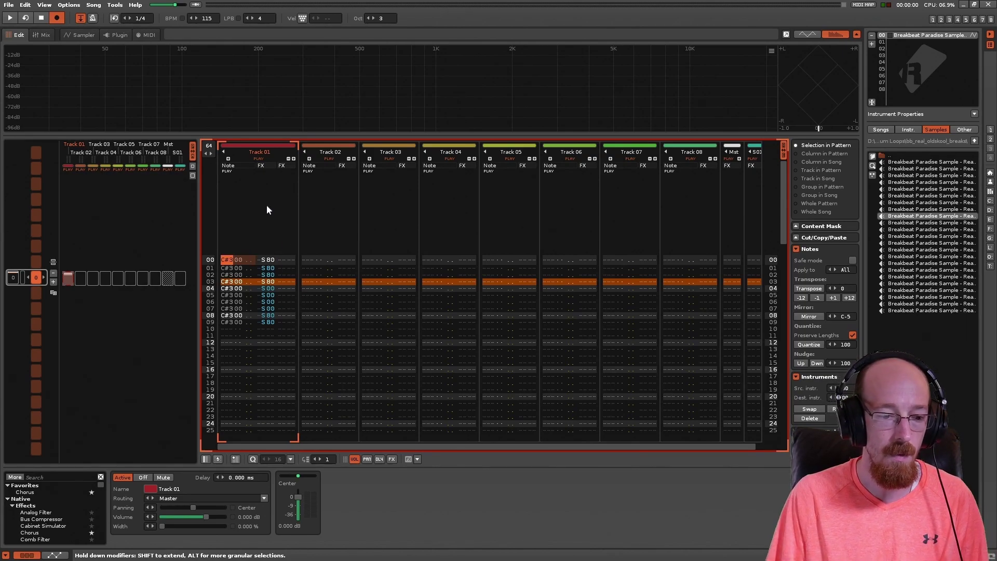
{"action": "left_click", "coordinate": [179, 265]}
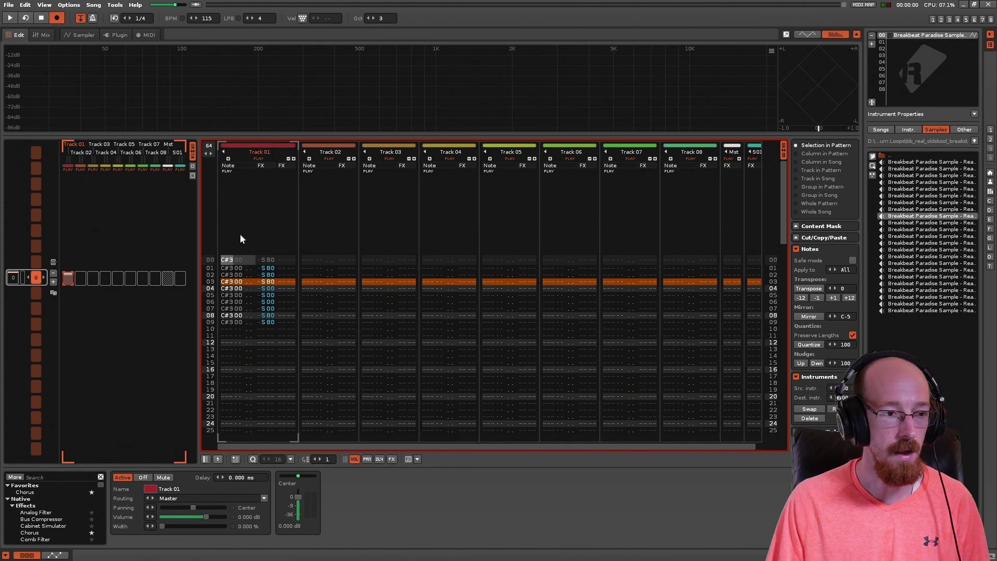
Step: Open the song Scratch Experiments.xrns from the Renoise Projects folder without saving the current song
{"action": "left_click", "coordinate": [8, 5]}
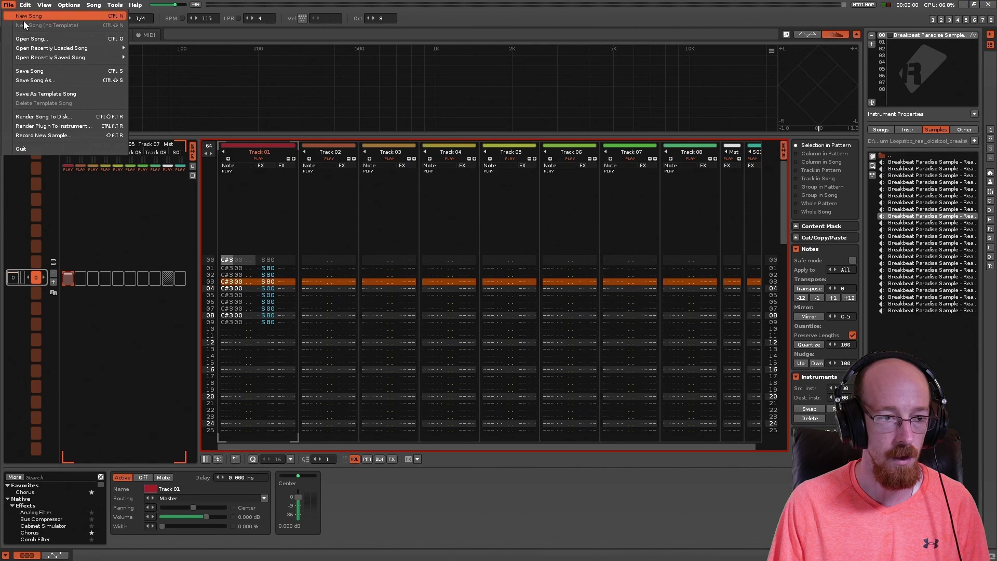
{"action": "left_click", "coordinate": [26, 38]}
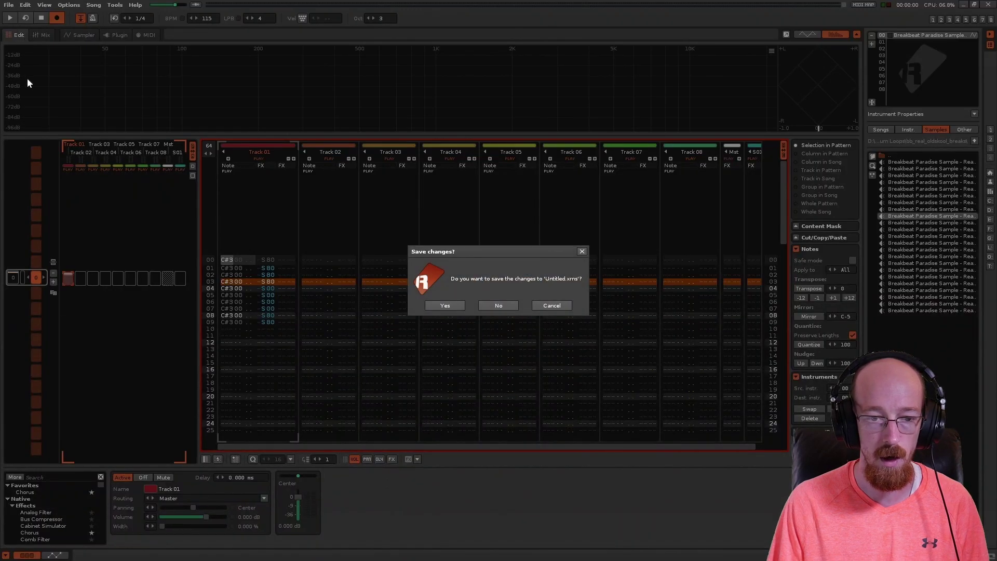
{"action": "left_click", "coordinate": [499, 305]}
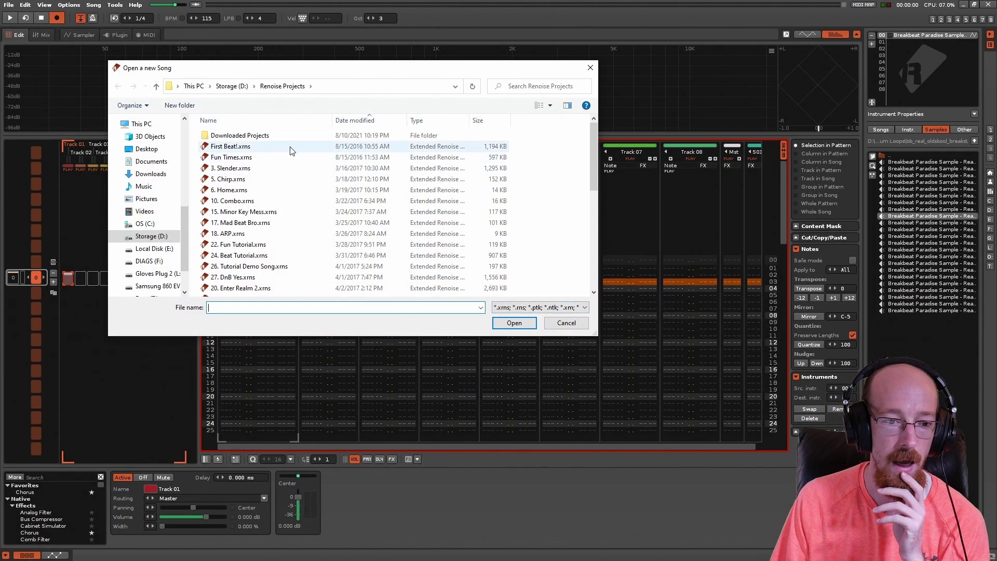
{"action": "left_click", "coordinate": [290, 222]}
{"action": "scroll", "coordinate": [291, 260], "scroll_direction": "down", "scroll_amount": 8}
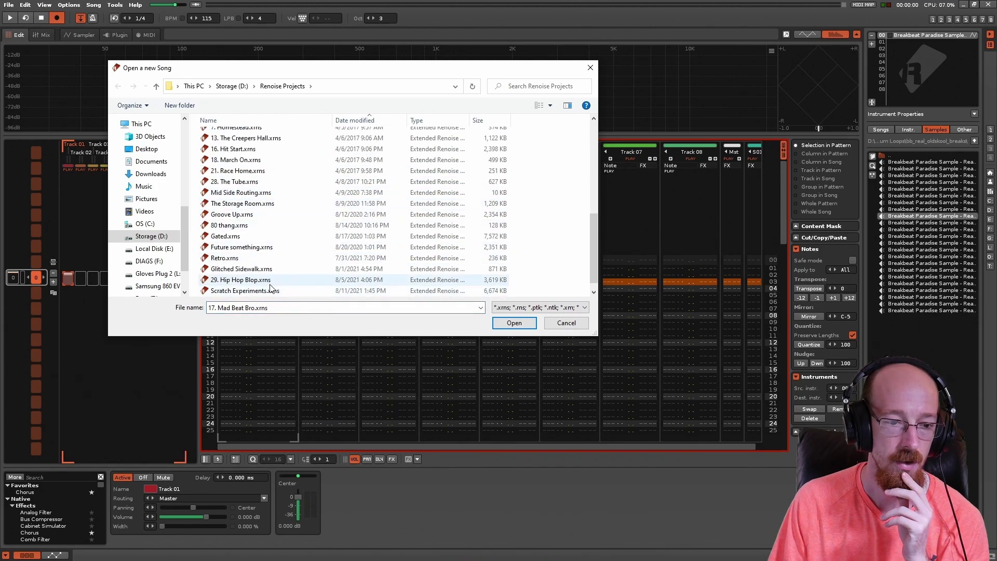
{"action": "double_click", "coordinate": [271, 289]}
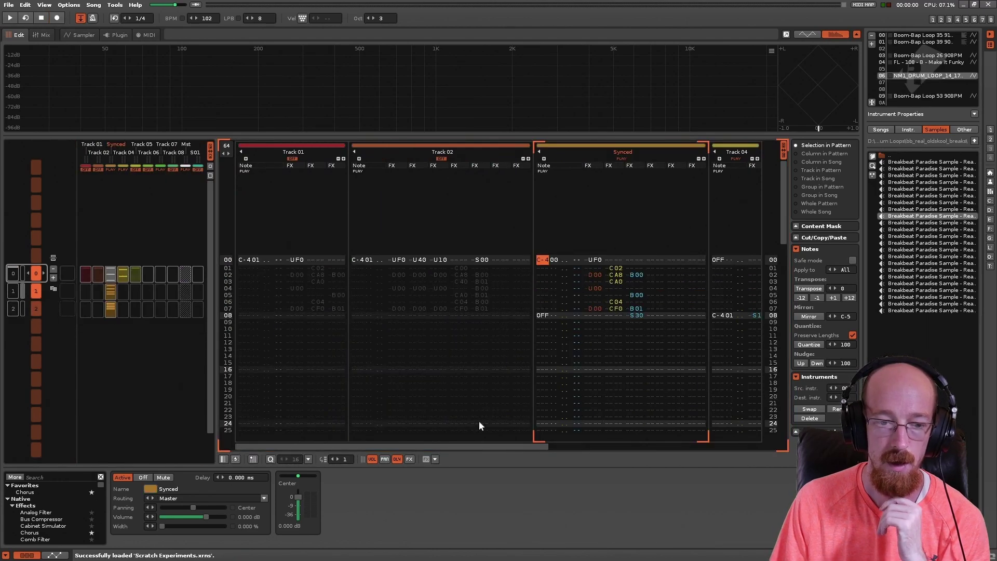
Step: Examine the Synced track's commands down to S30 on line 08, and play the pattern's opening lines
{"action": "left_click_drag", "start_coordinate": [487, 444], "coordinate": [625, 428]}
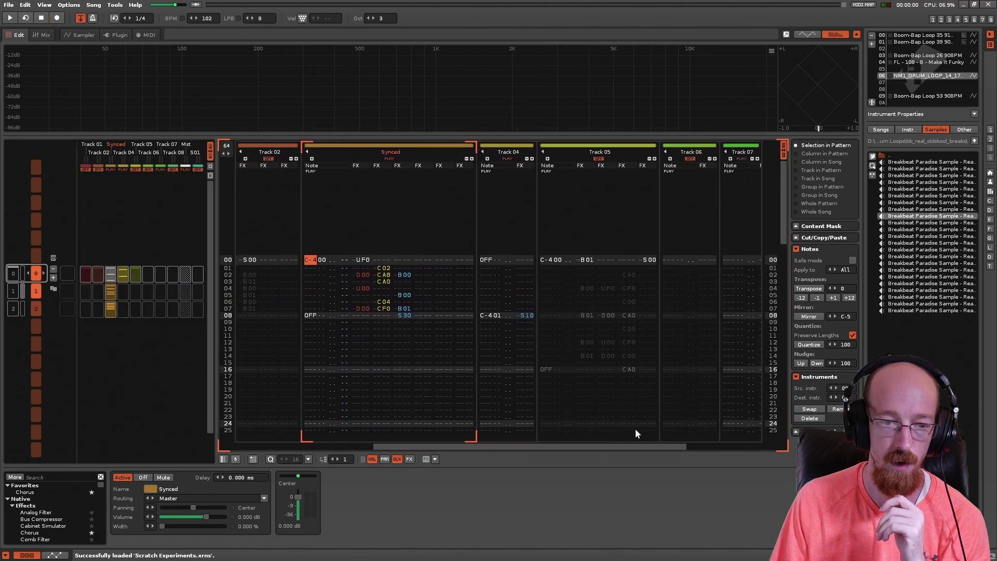
{"action": "left_click", "coordinate": [401, 317]}
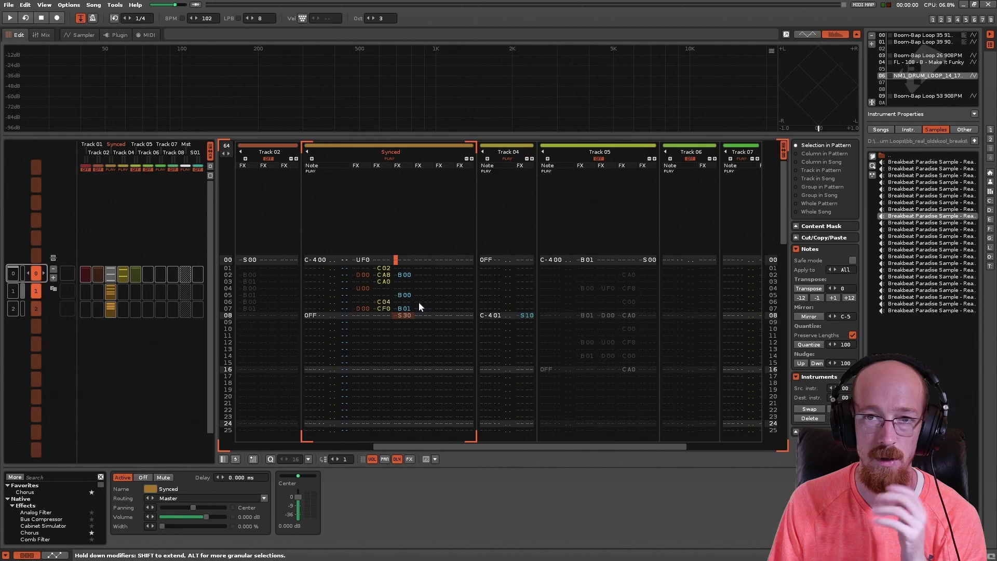
{"action": "left_click", "coordinate": [313, 261]}
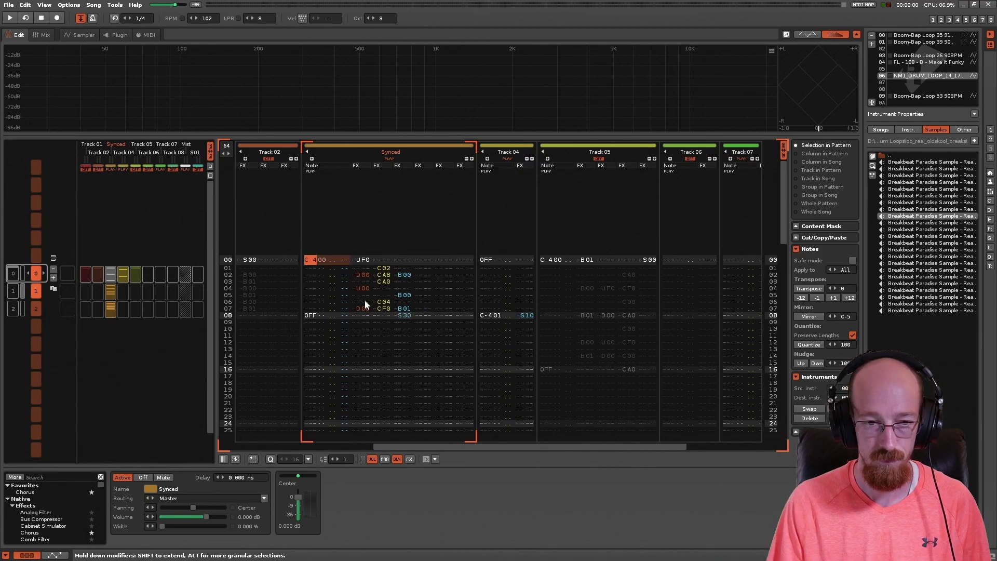
{"action": "key", "text": "space"}
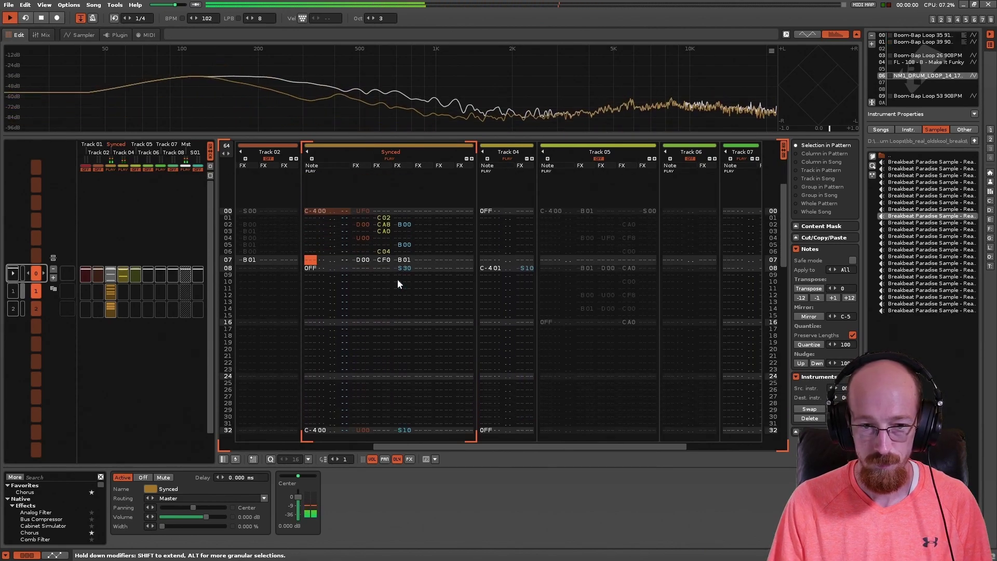
{"action": "key", "text": "space"}
{"action": "scroll", "coordinate": [405, 262], "scroll_direction": "up", "scroll_amount": 5}
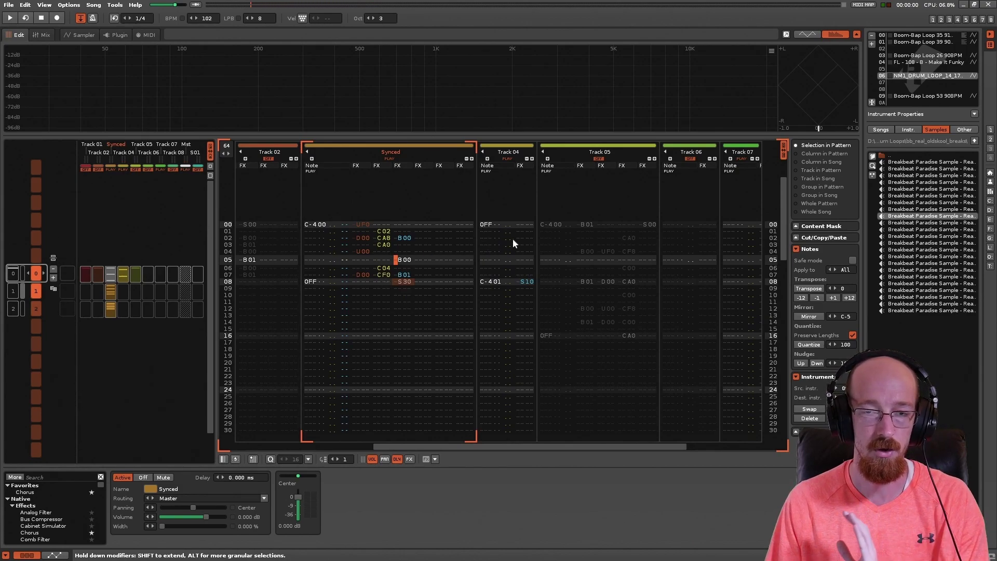
Step: Compare the notes on line 00 of the Synced track and Track 04, and locate Track 04's S10 command
{"action": "key", "text": "Tab"}
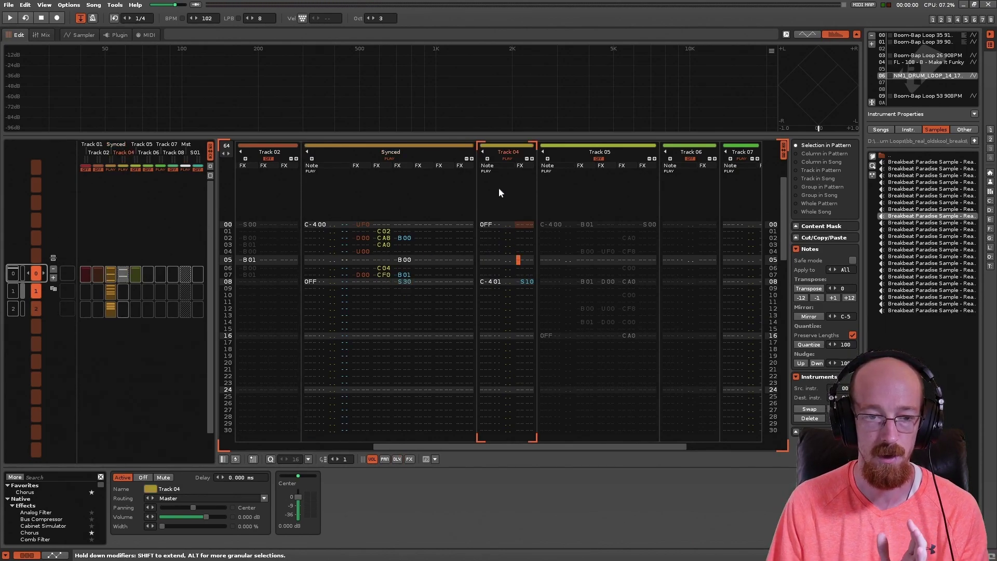
{"action": "left_click_drag", "start_coordinate": [342, 208], "coordinate": [347, 229]}
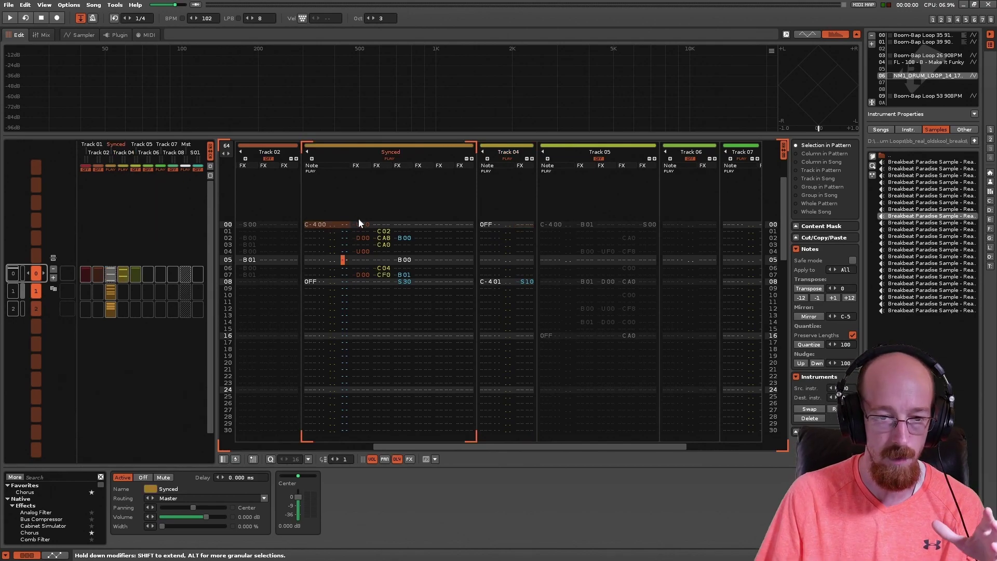
{"action": "left_click", "coordinate": [501, 221]}
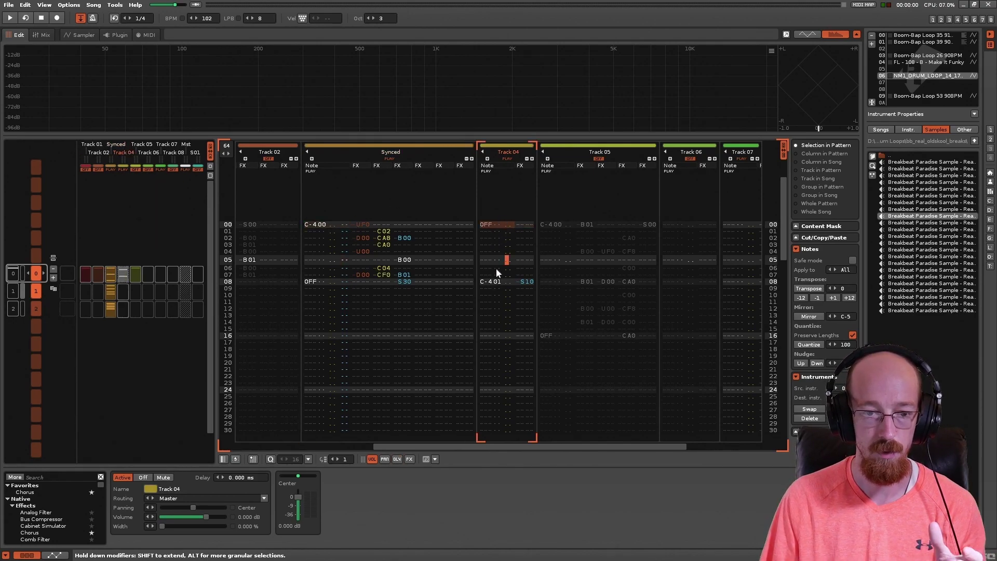
{"action": "left_click", "coordinate": [527, 282]}
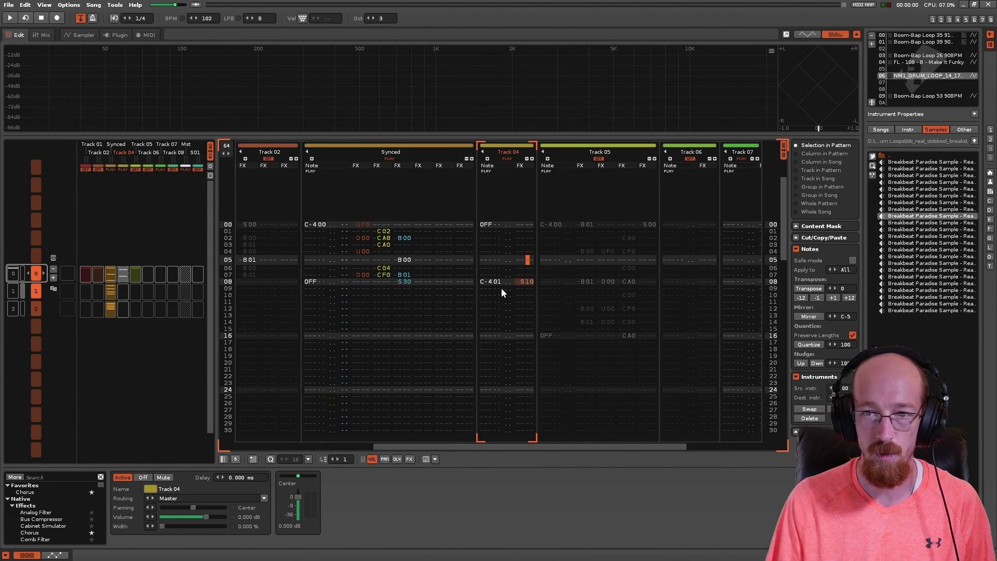
Step: Show the waveform of Boom-Bap Loop 39 90BPM, and play the song briefly to watch the playback position
{"action": "left_click", "coordinate": [918, 42]}
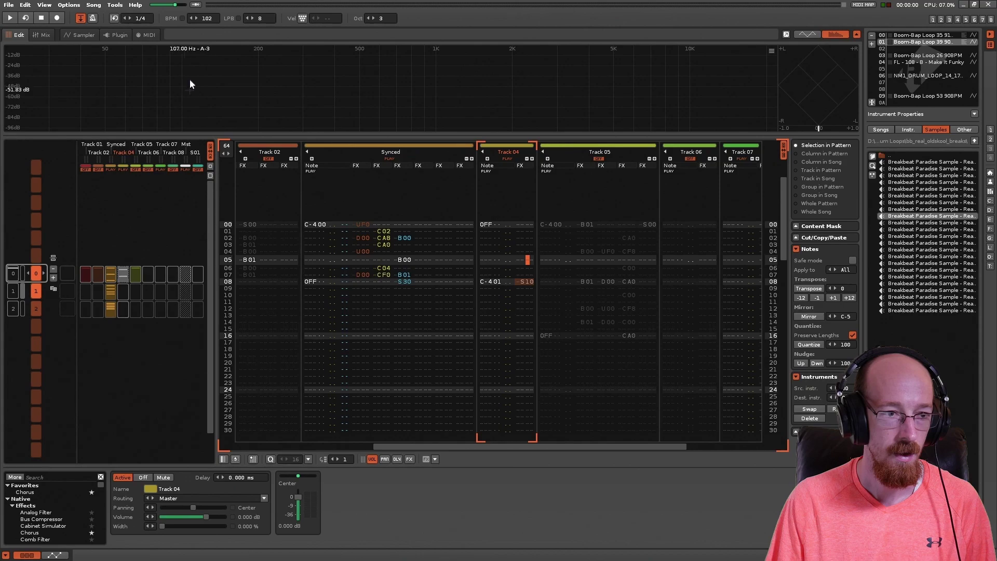
{"action": "left_click", "coordinate": [82, 35]}
{"action": "key", "text": "space"}
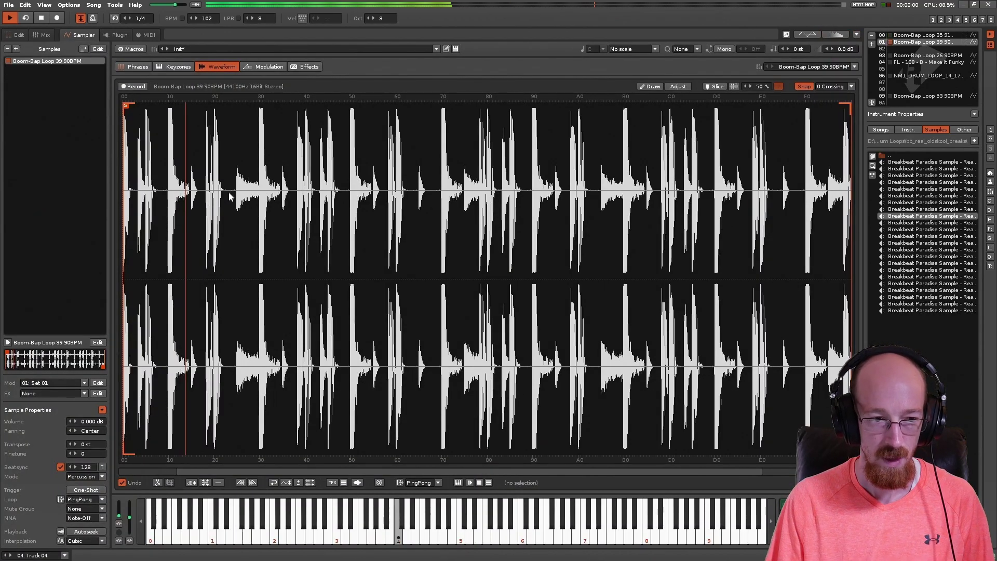
{"action": "key", "text": "space"}
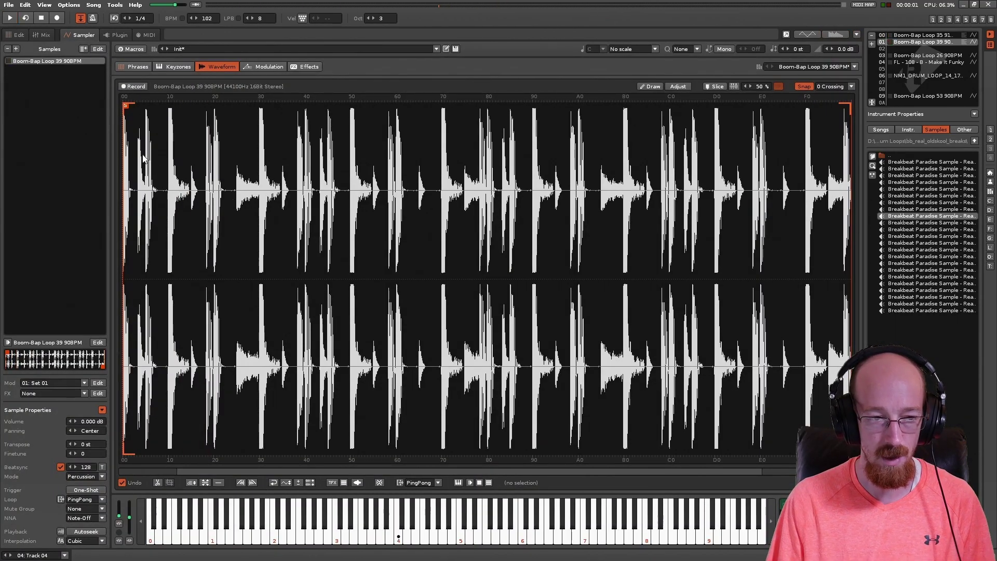
Step: Return to the pattern and examine Track 04's note with S10 on line 08 and the Synced track's first effect commands
{"action": "left_click", "coordinate": [20, 34]}
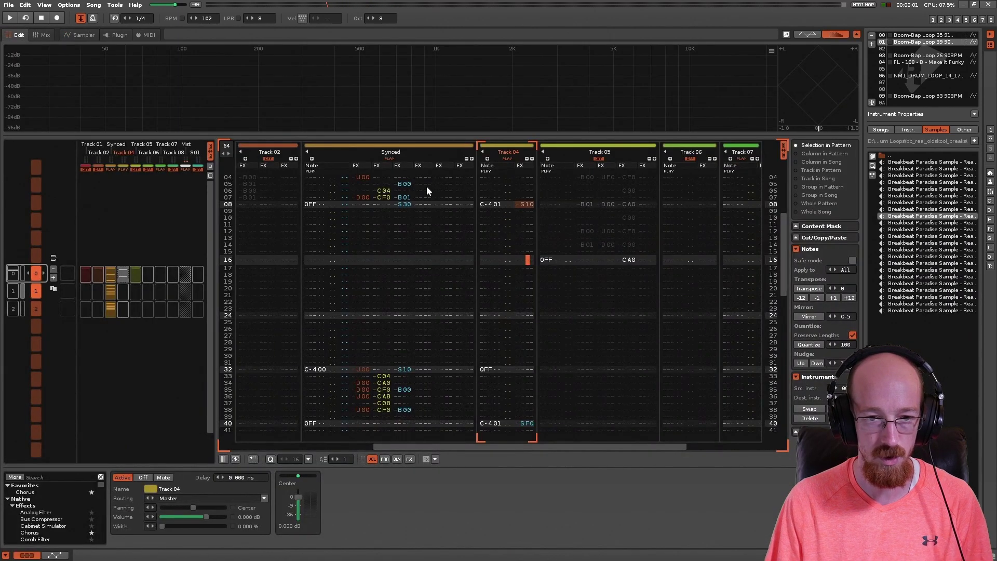
{"action": "scroll", "coordinate": [499, 233], "scroll_direction": "up", "scroll_amount": 6}
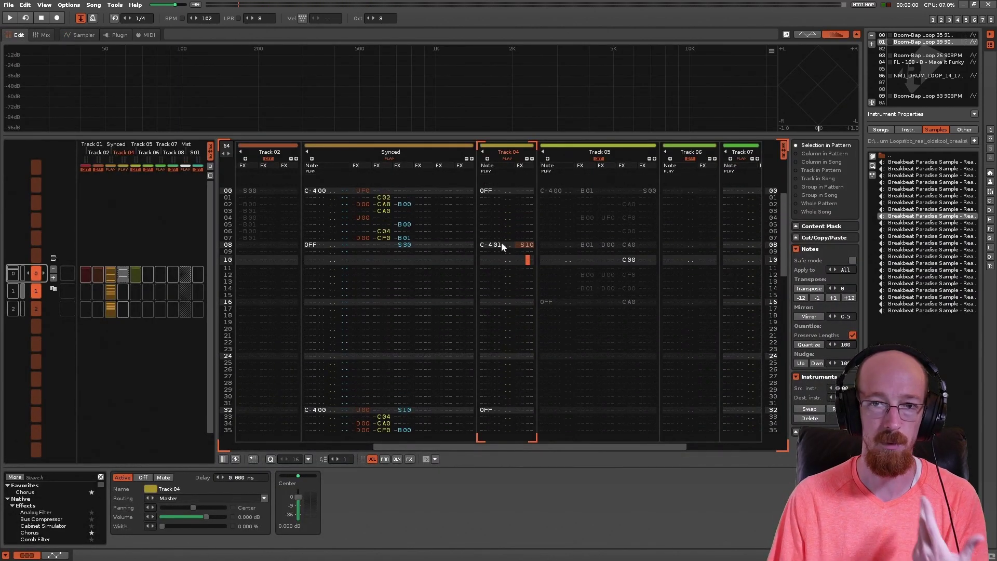
{"action": "left_click", "coordinate": [485, 244]}
{"action": "left_click", "coordinate": [519, 246]}
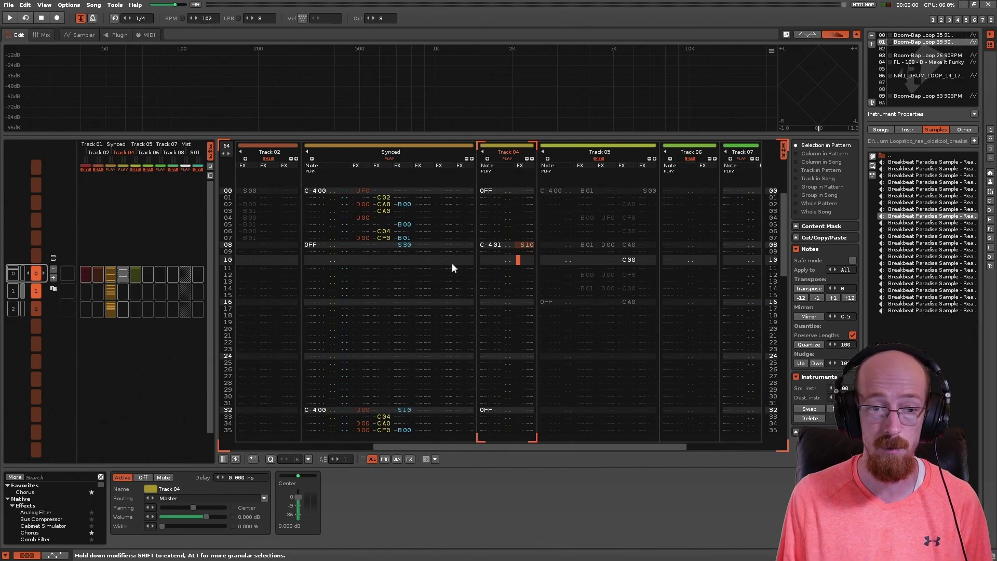
{"action": "left_click", "coordinate": [362, 196]}
{"action": "left_click", "coordinate": [381, 208]}
{"action": "left_click", "coordinate": [404, 205]}
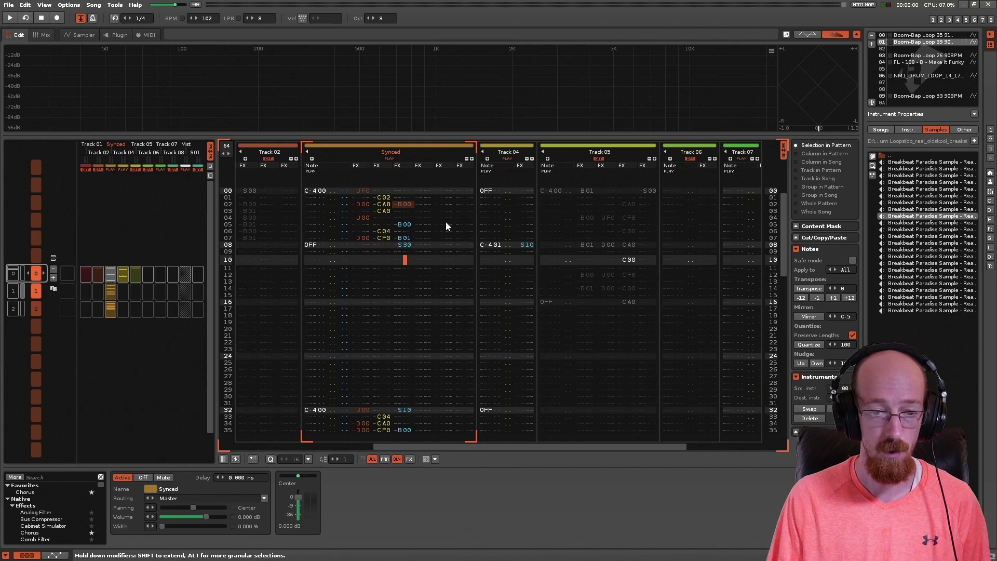
Step: Inspect the SF0 command on Track 04's line 40, and play the song on into the second pattern
{"action": "scroll", "coordinate": [445, 226], "scroll_direction": "down", "scroll_amount": 9}
{"action": "left_click", "coordinate": [520, 290]}
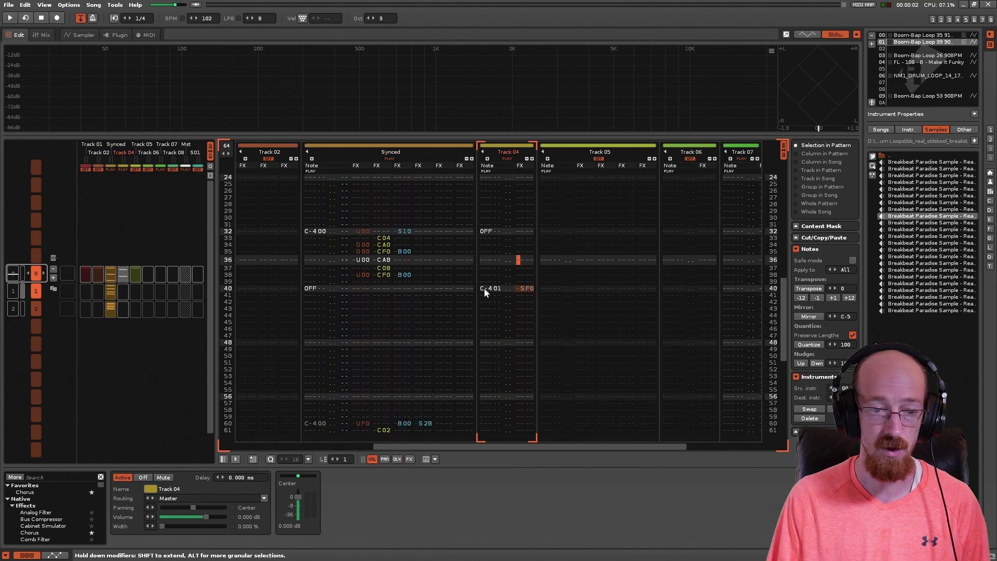
{"action": "scroll", "coordinate": [484, 288], "scroll_direction": "down", "scroll_amount": 3}
{"action": "scroll", "coordinate": [457, 274], "scroll_direction": "up", "scroll_amount": 15}
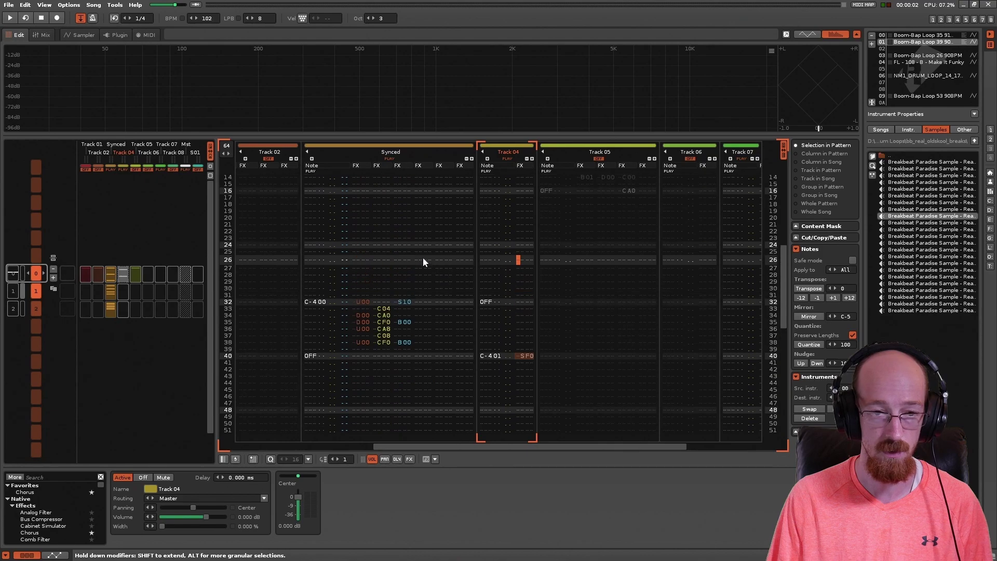
{"action": "key", "text": "space"}
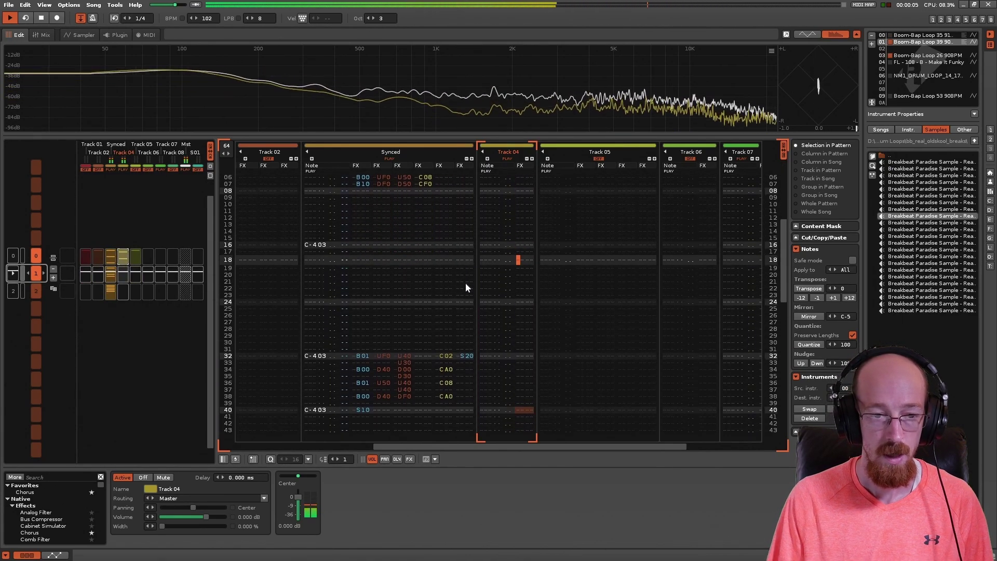
{"action": "key", "text": "space"}
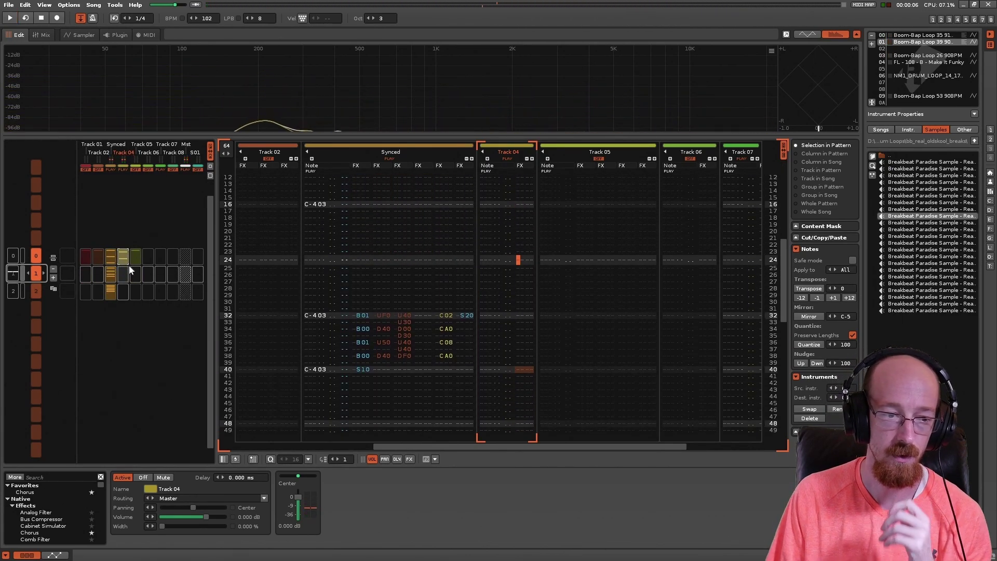
Step: Go back to the first pattern and examine how Track 04's S10 command on line 08 follows the Synced track's scratch commands
{"action": "key", "text": "ctrl+Up"}
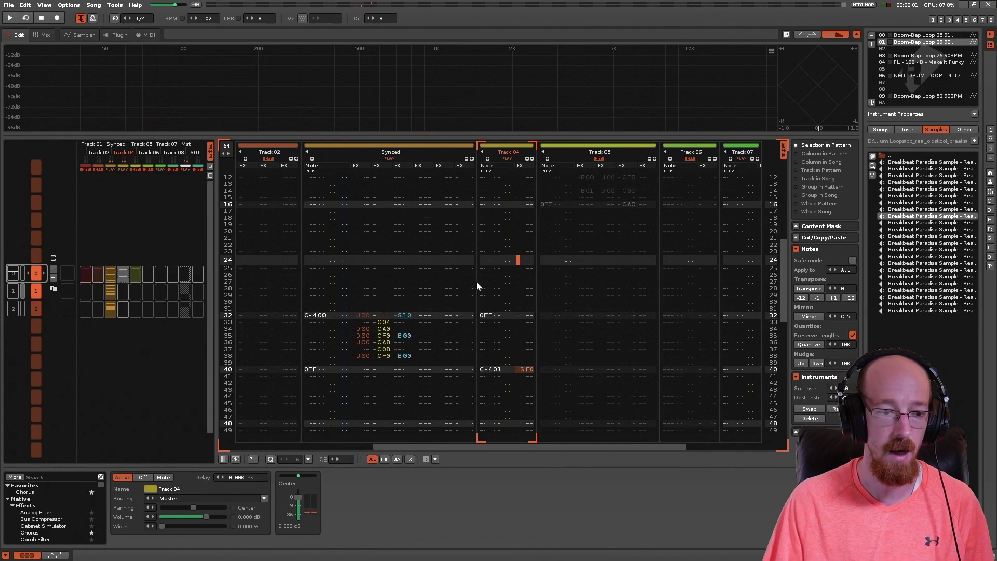
{"action": "key", "text": "shift+Up"}
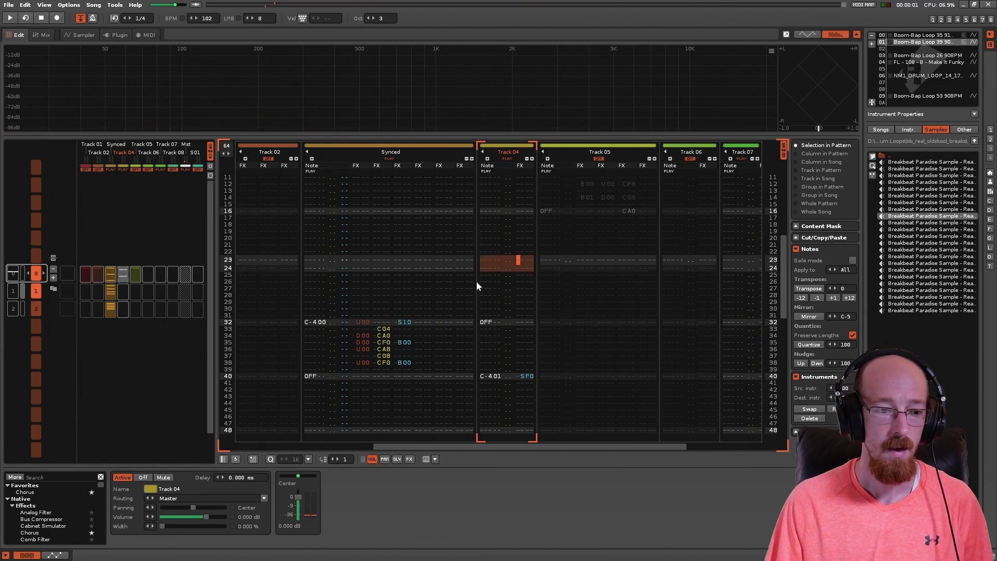
{"action": "left_click", "coordinate": [100, 274]}
{"action": "left_click", "coordinate": [113, 272]}
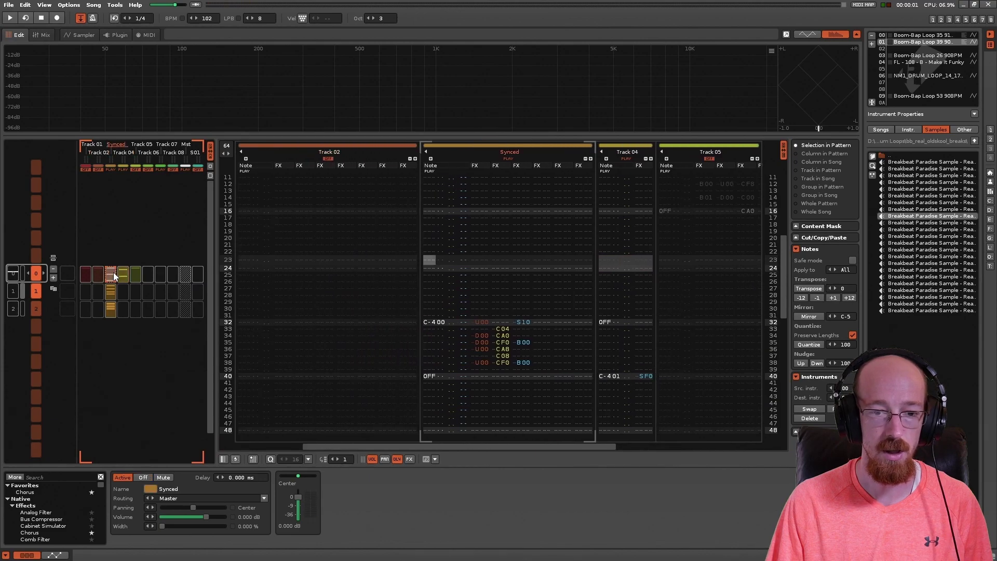
{"action": "scroll", "coordinate": [537, 301], "scroll_direction": "up", "scroll_amount": 8}
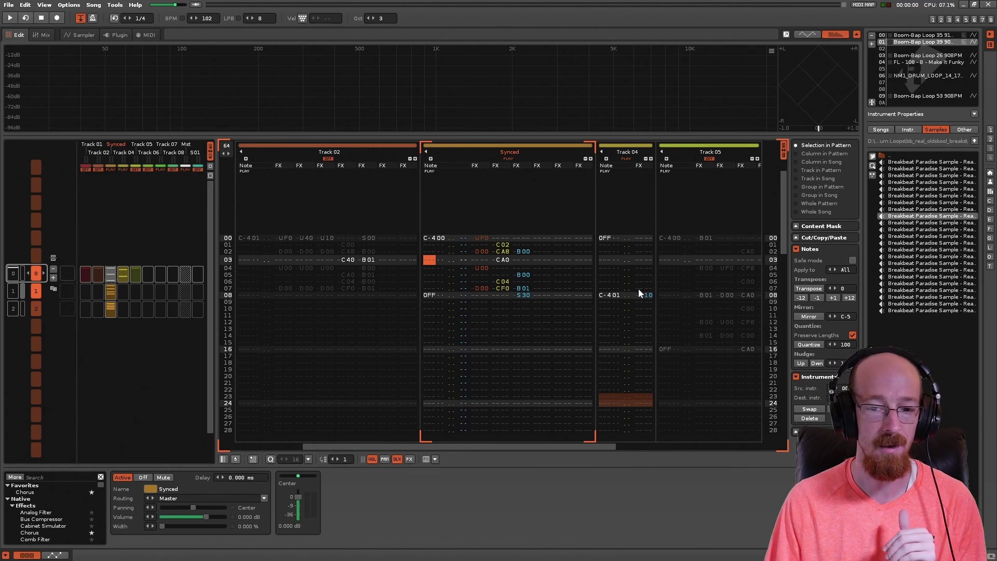
{"action": "left_click", "coordinate": [643, 294]}
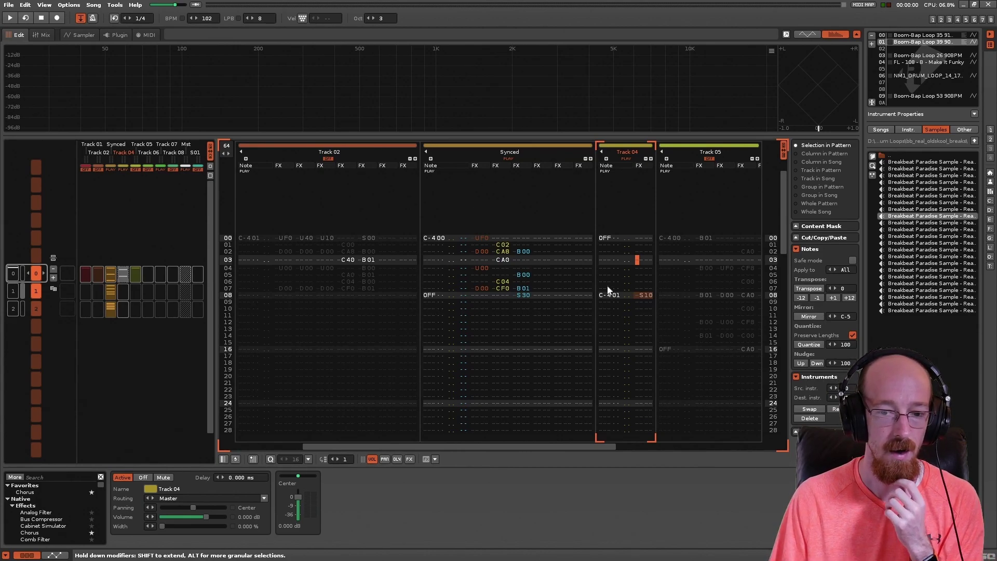
{"action": "scroll", "coordinate": [633, 303], "scroll_direction": "down", "scroll_amount": 4}
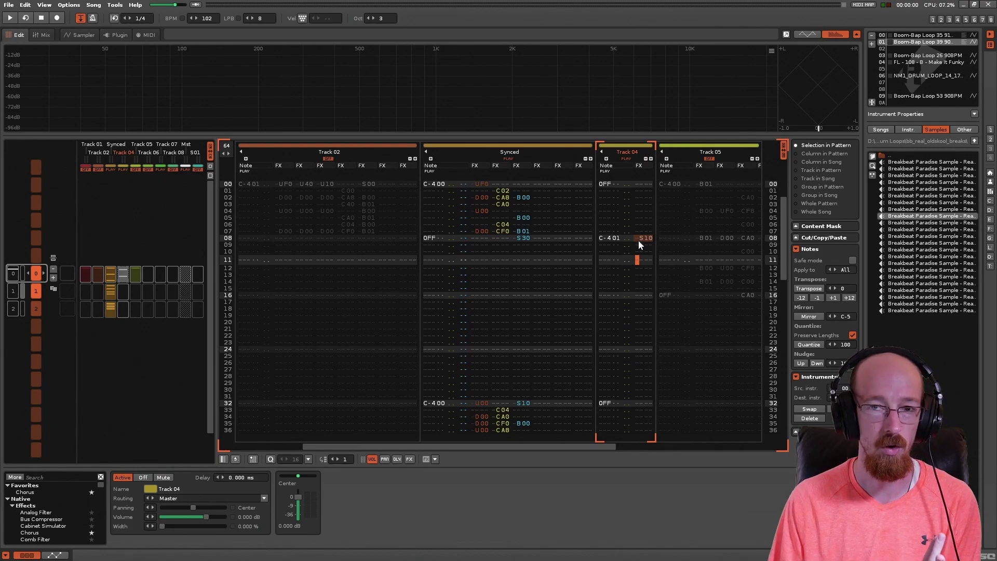
{"action": "scroll", "coordinate": [613, 260], "scroll_direction": "up", "scroll_amount": 4}
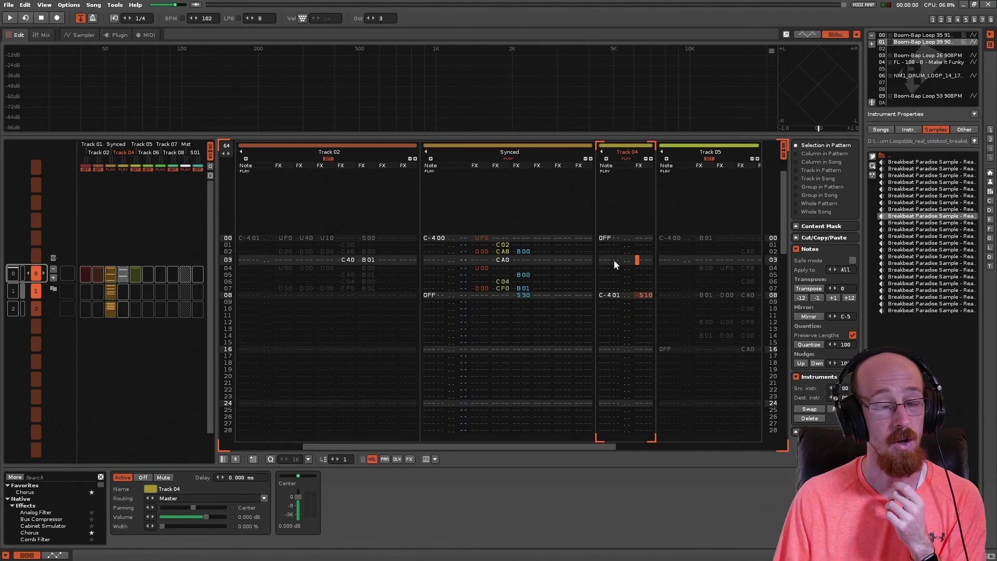